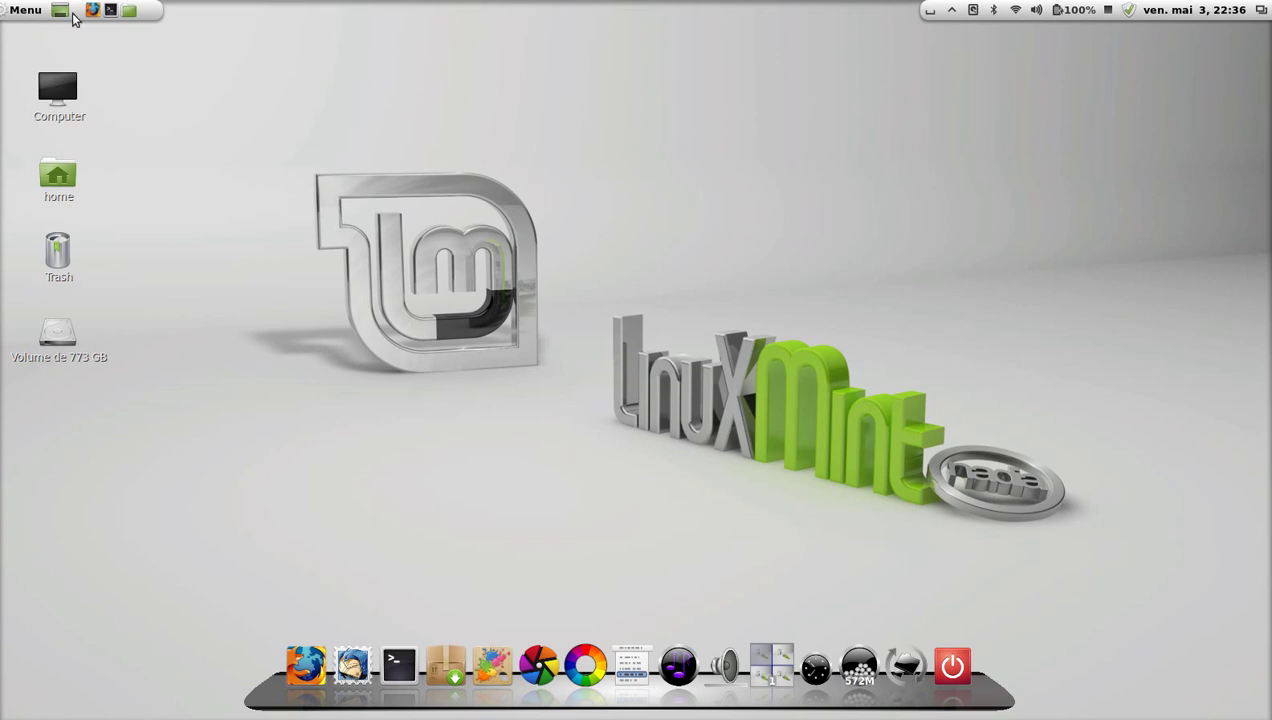
Launch RawTherapee from the dock.
left_click(25, 10)
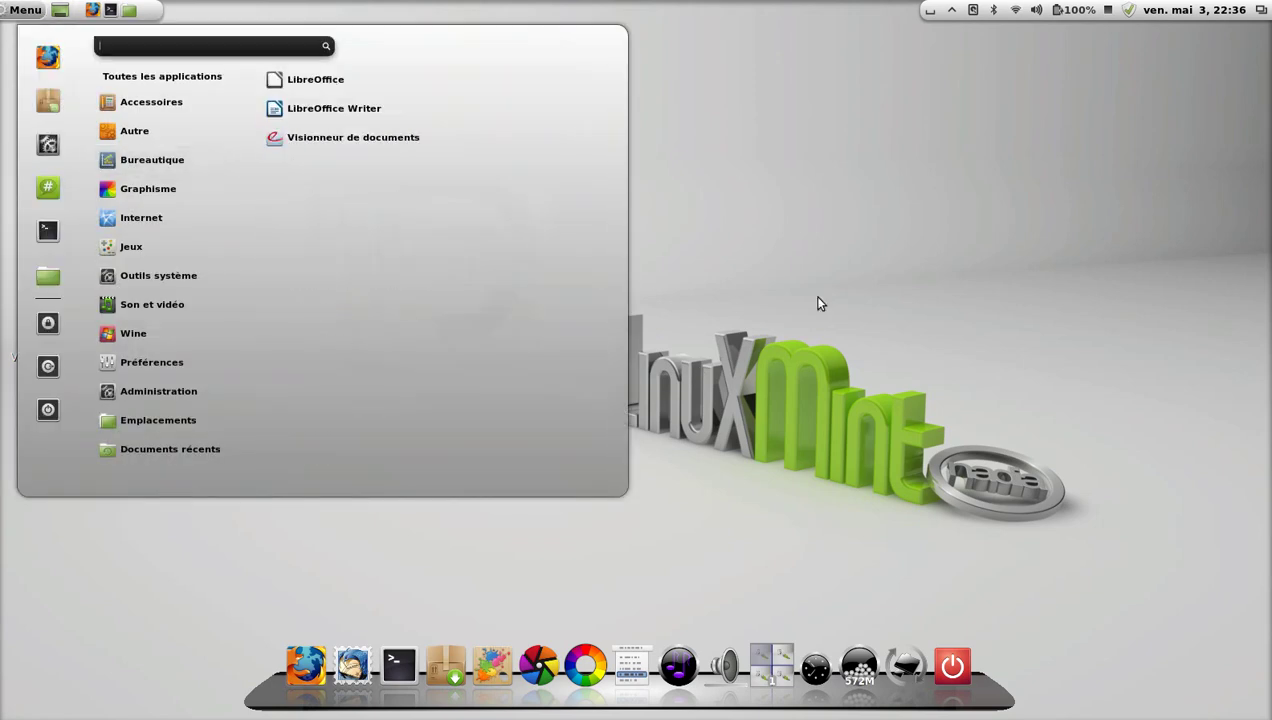
left_click(817, 303)
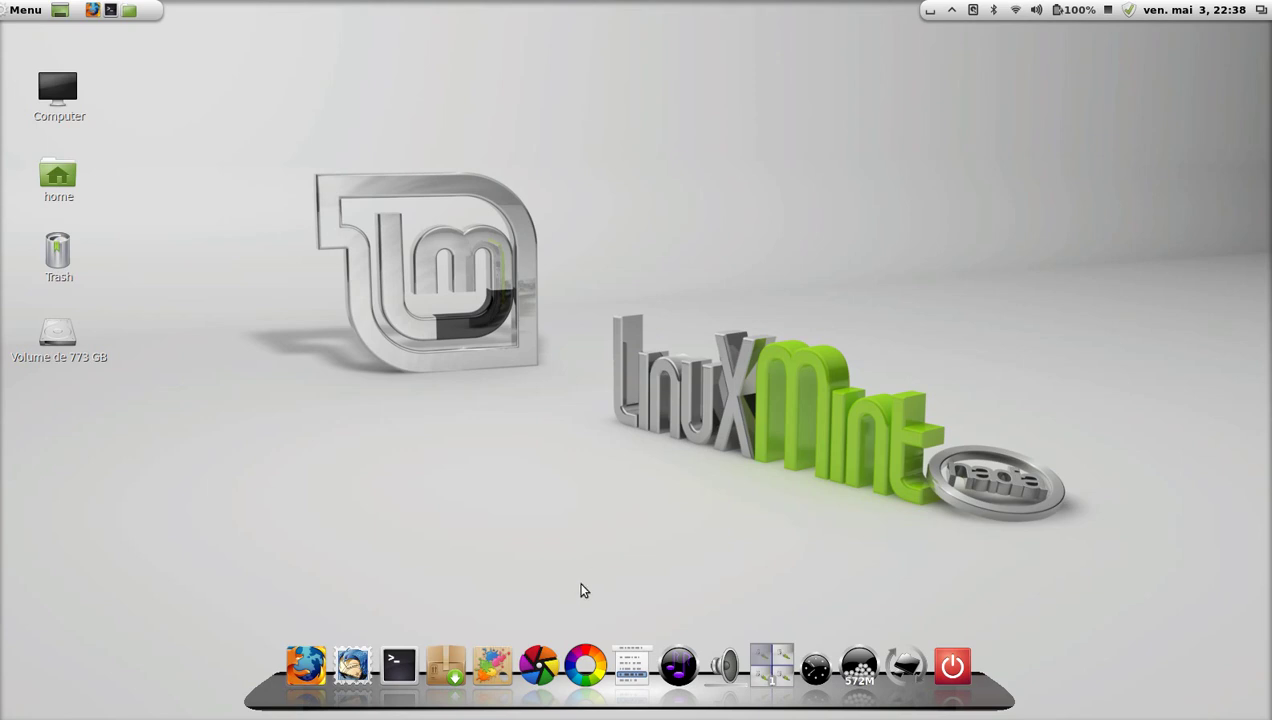
left_click(596, 662)
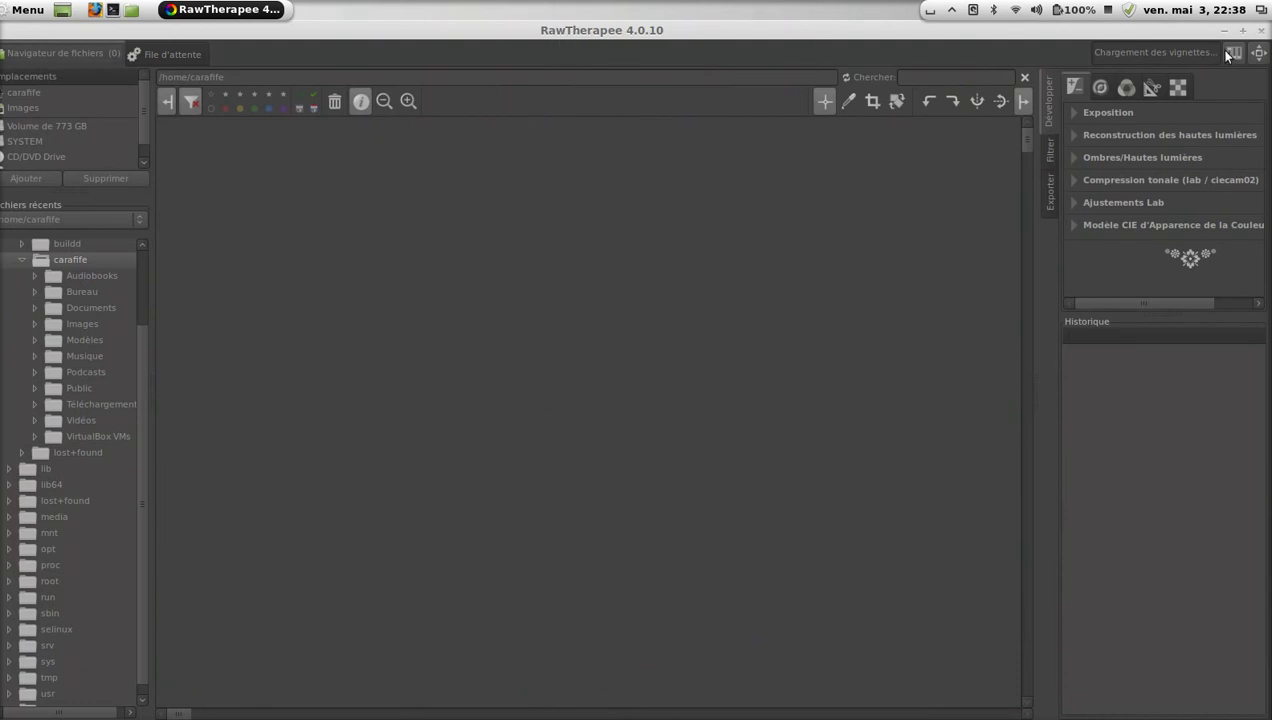
Unmaximize the RawTherapee window and drag its edges to fill most of the screen.
left_click(1243, 31)
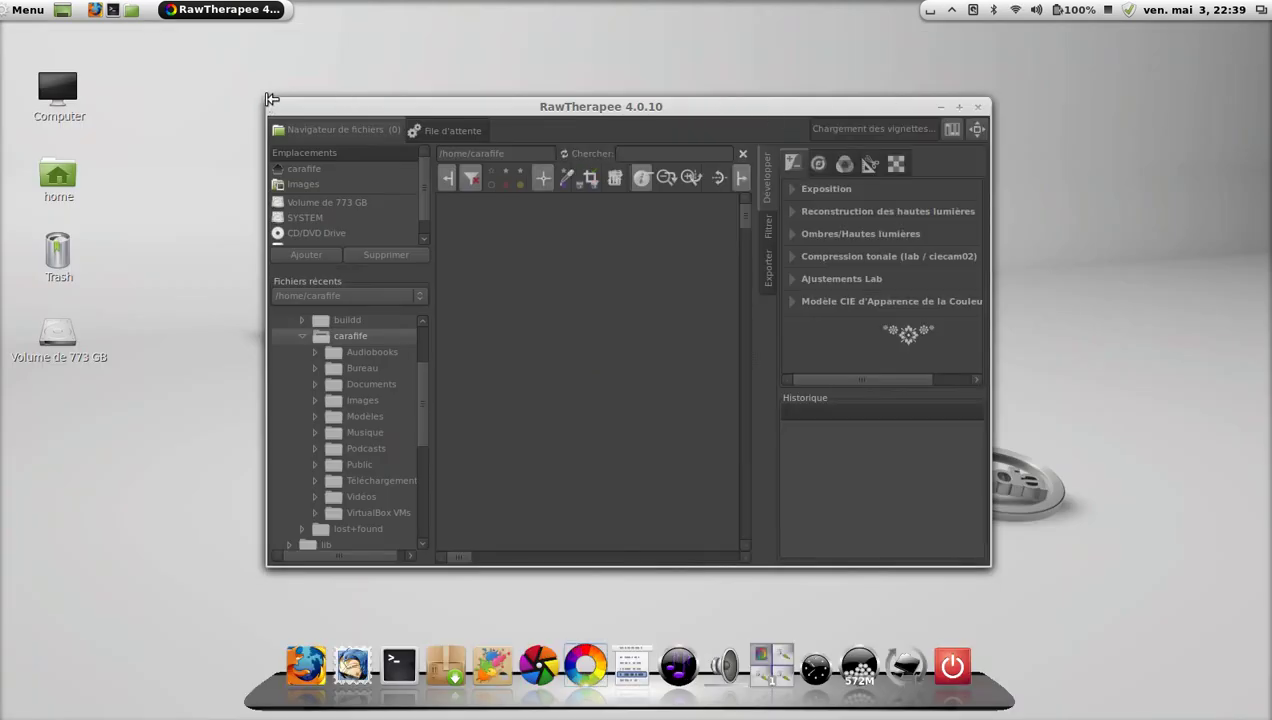
left_click_drag(267, 103, 22, 46)
left_click_drag(136, 52, 136, 34)
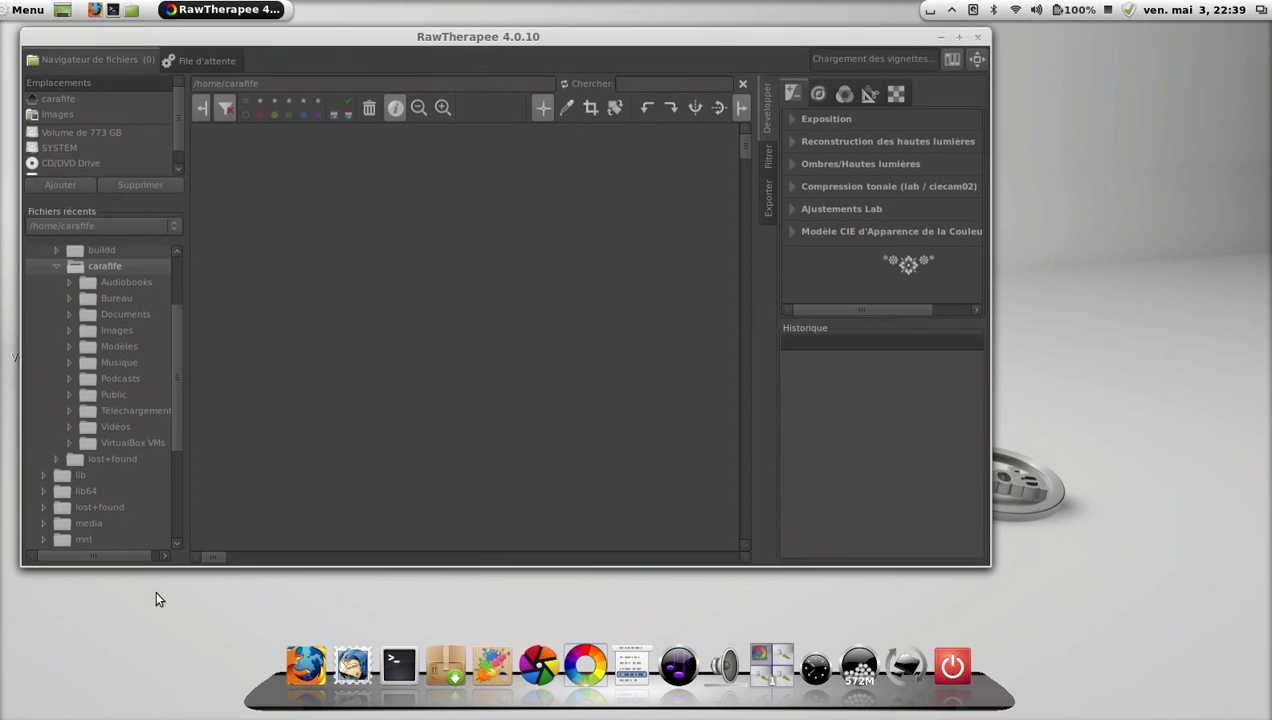
left_click_drag(171, 565, 136, 630)
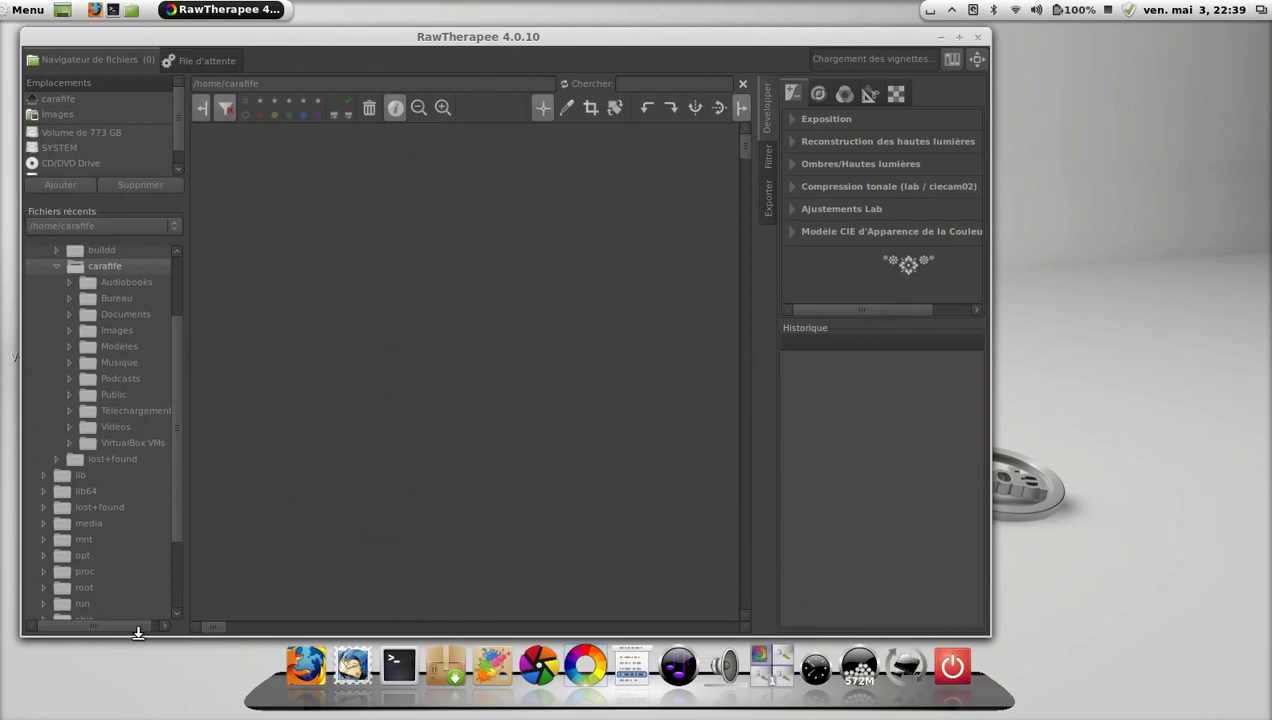
left_click_drag(24, 339, 5, 338)
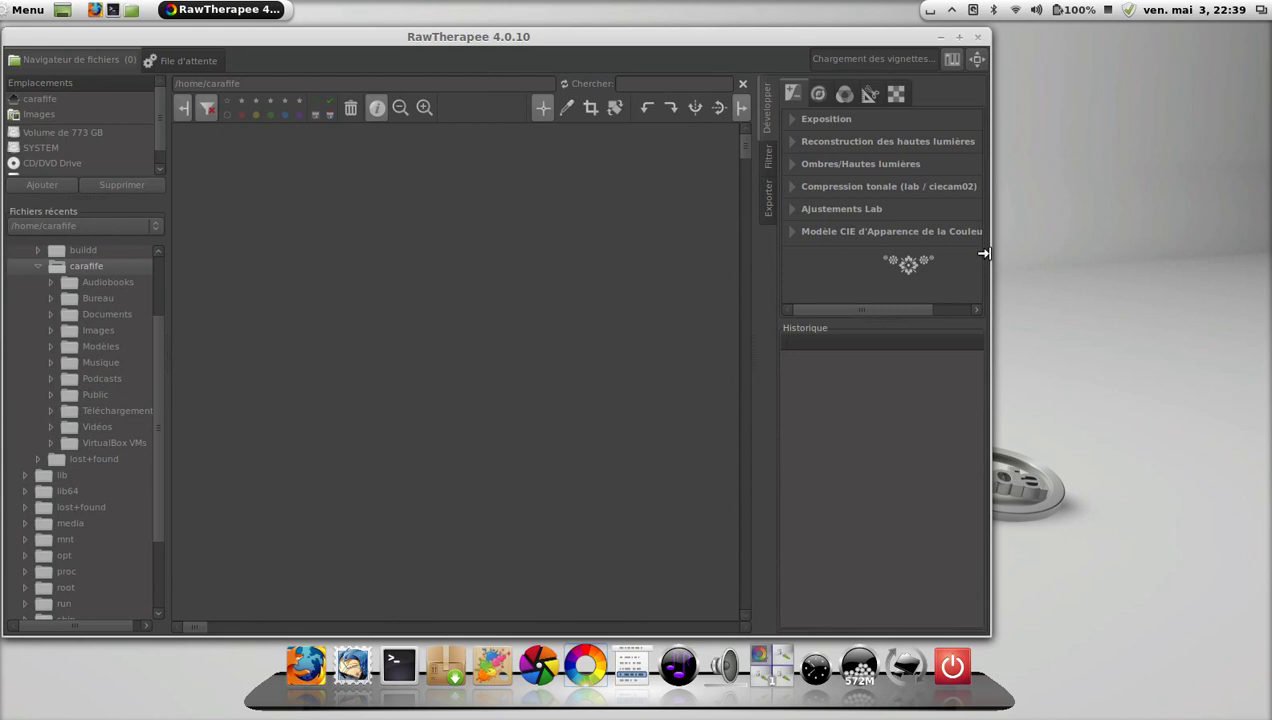
left_click_drag(990, 256, 1051, 252)
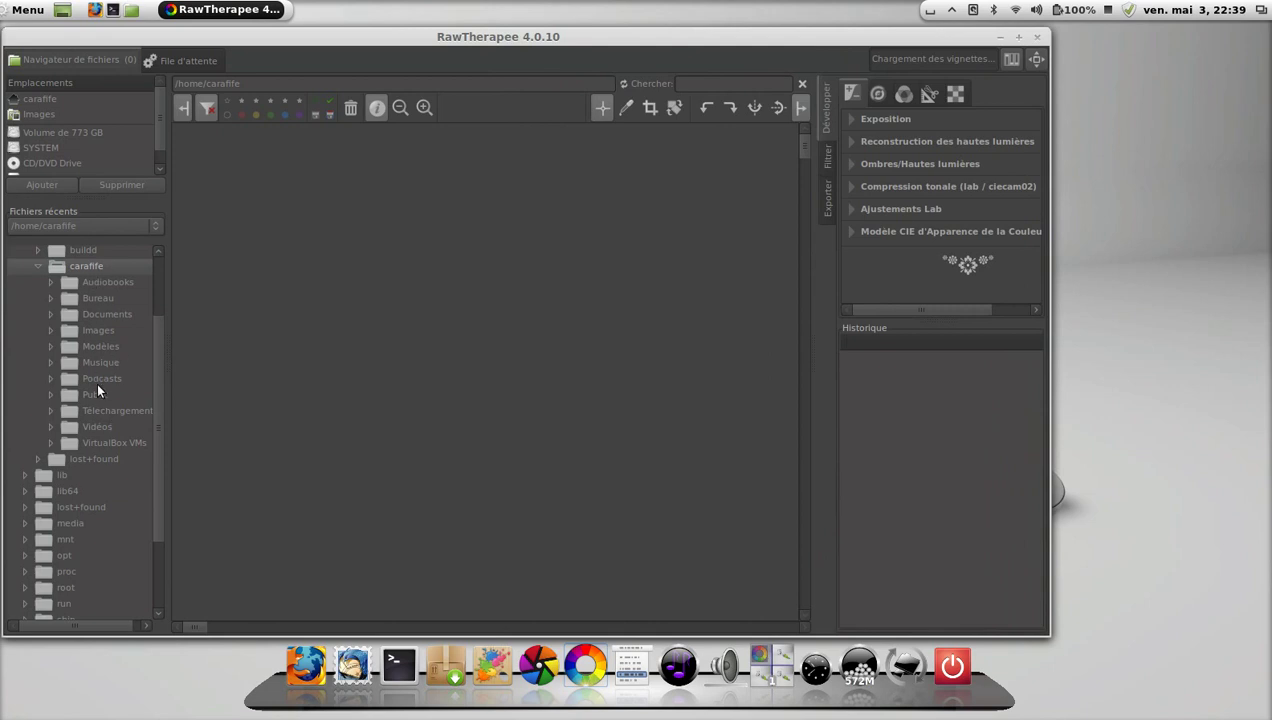
Open IMGP0515.jpg from the Images folder and browse the editor's tool tabs.
left_click(111, 330)
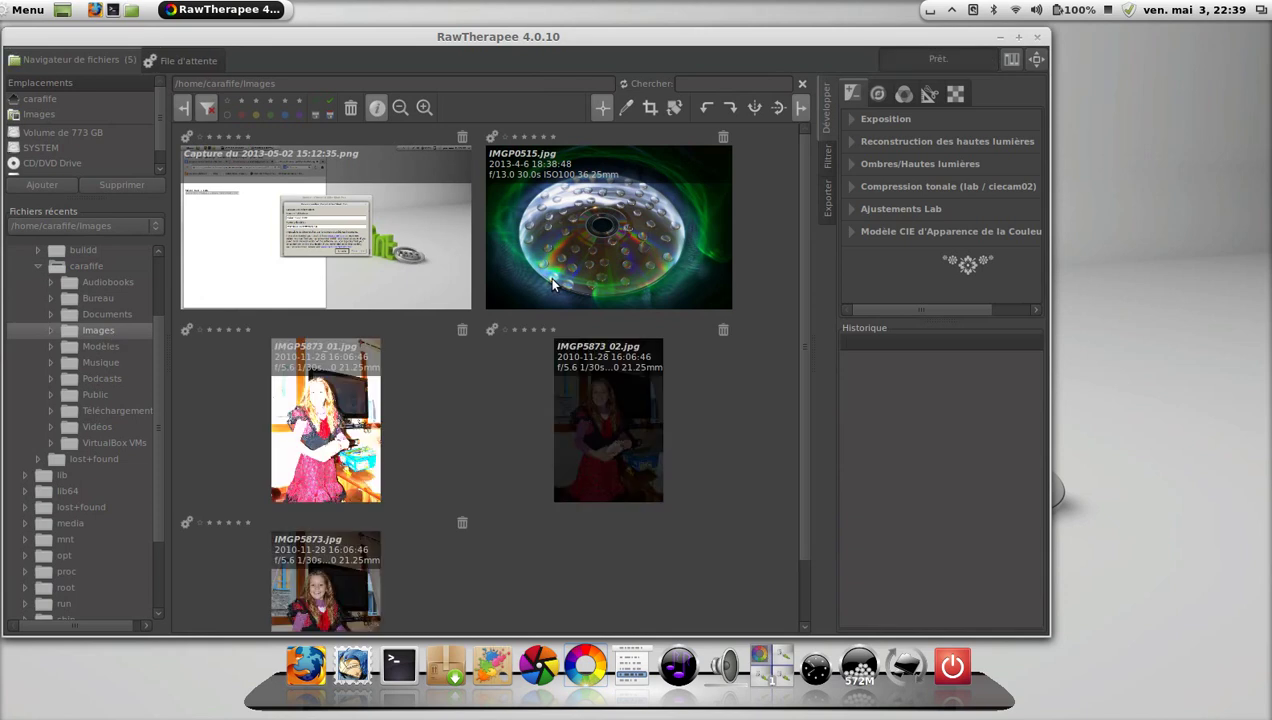
double_click(592, 279)
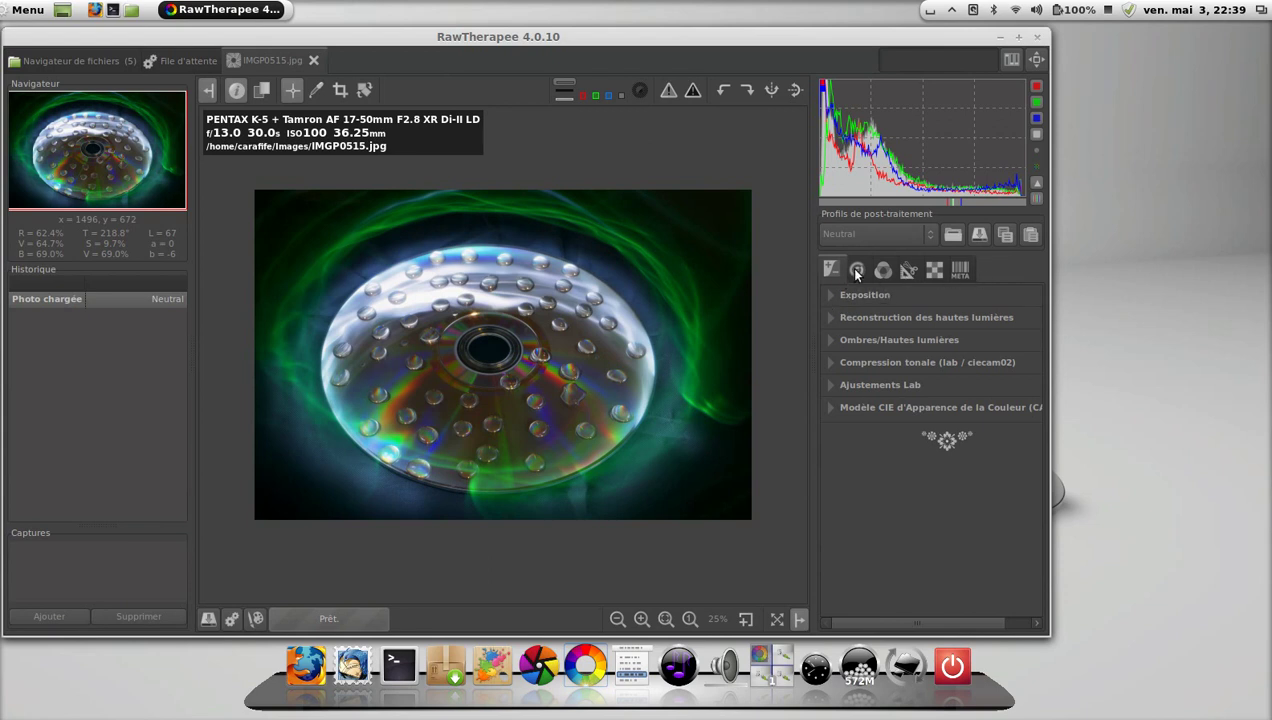
left_click(856, 270)
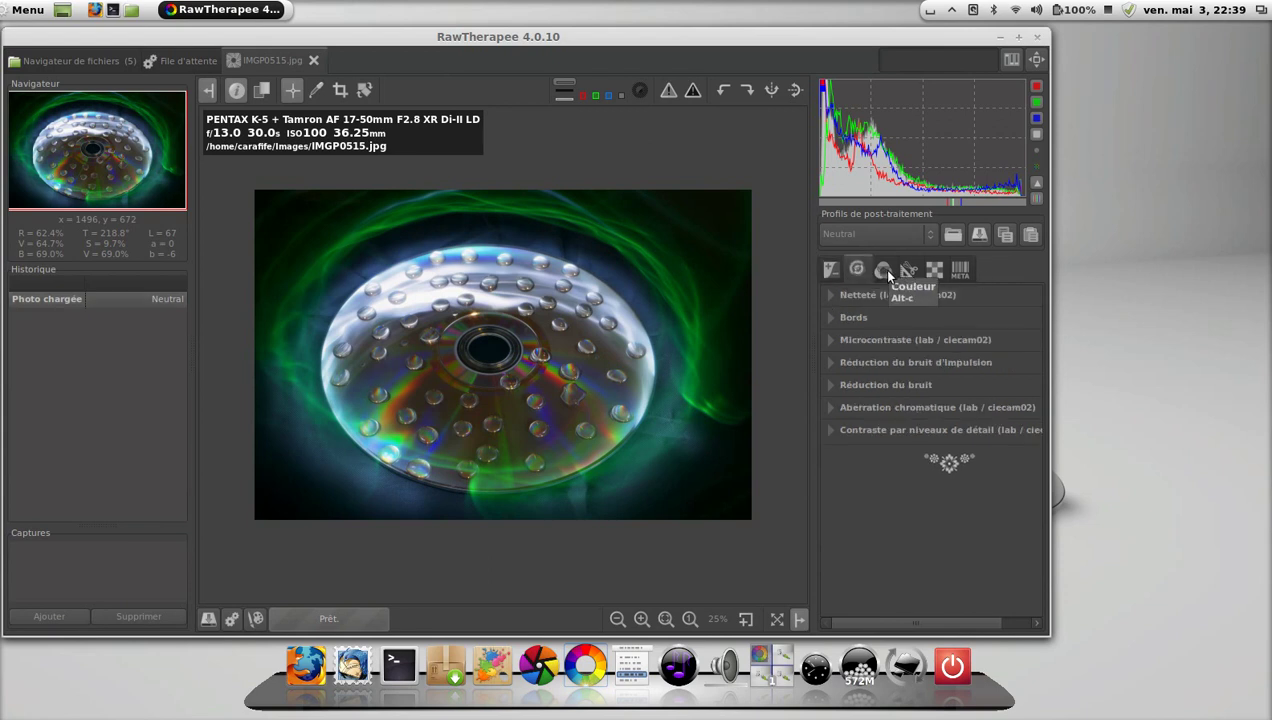
left_click(883, 270)
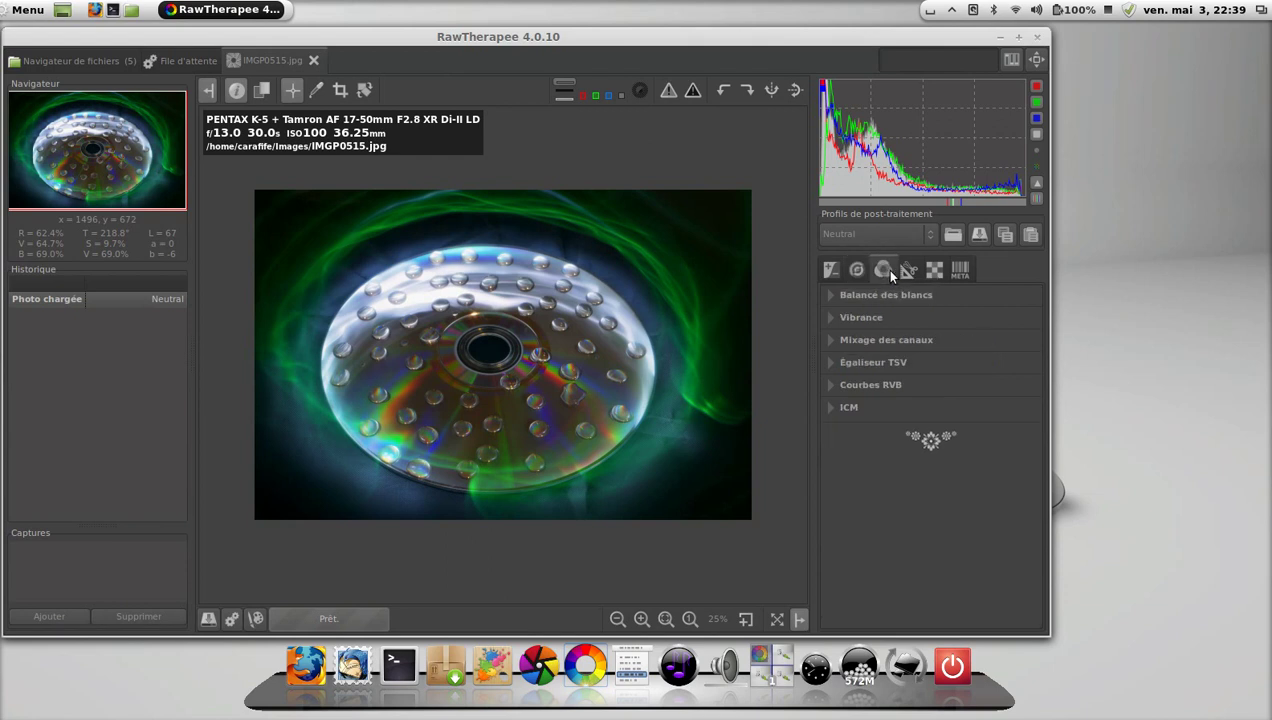
left_click(907, 270)
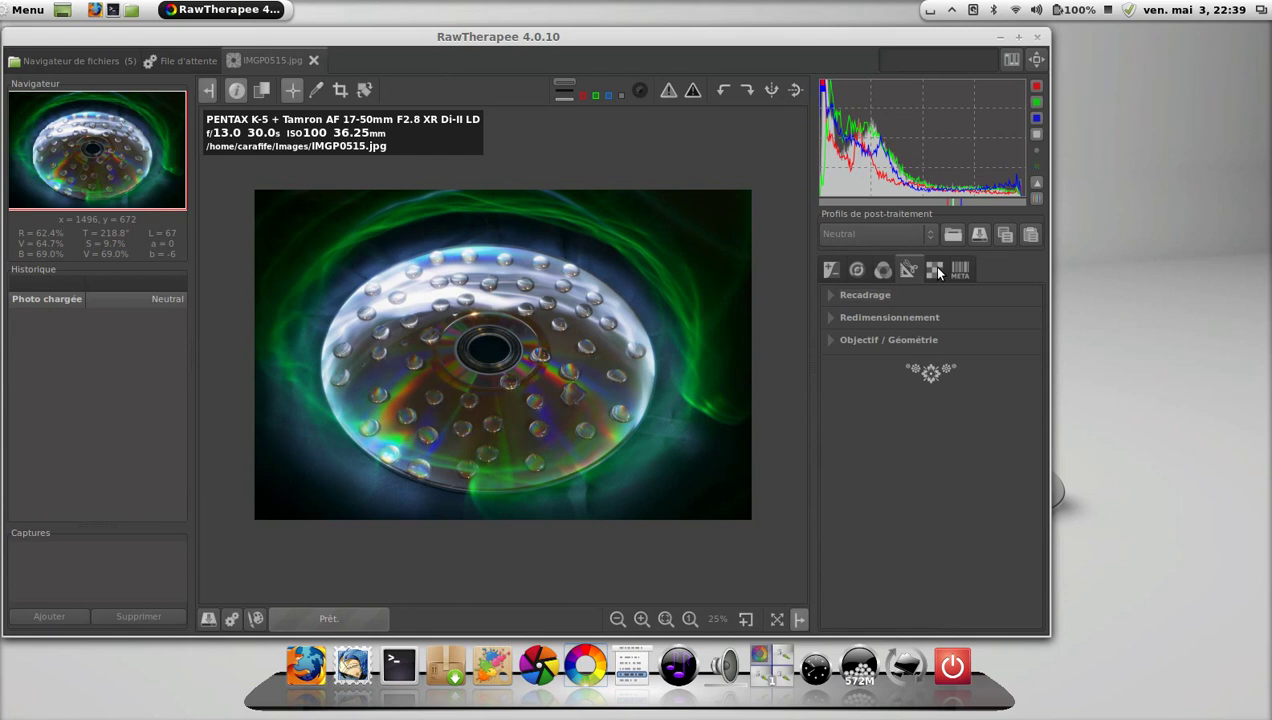
left_click(935, 270)
left_click(960, 270)
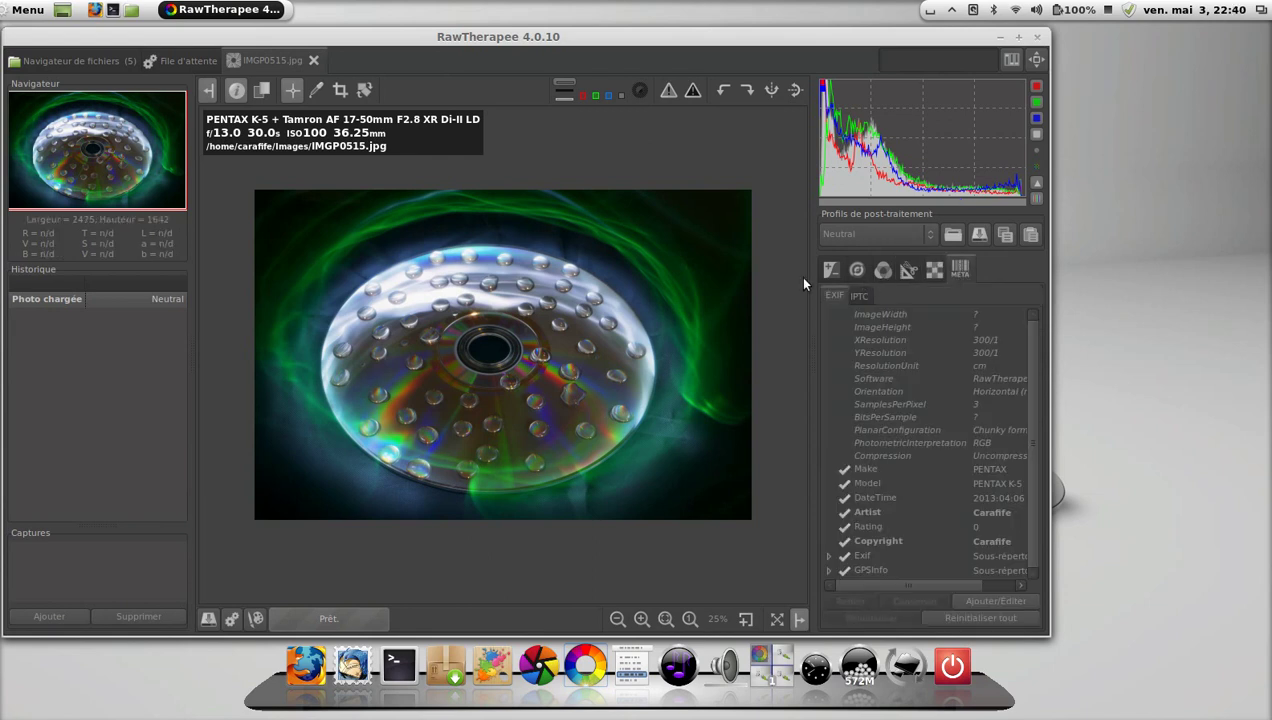
left_click(830, 270)
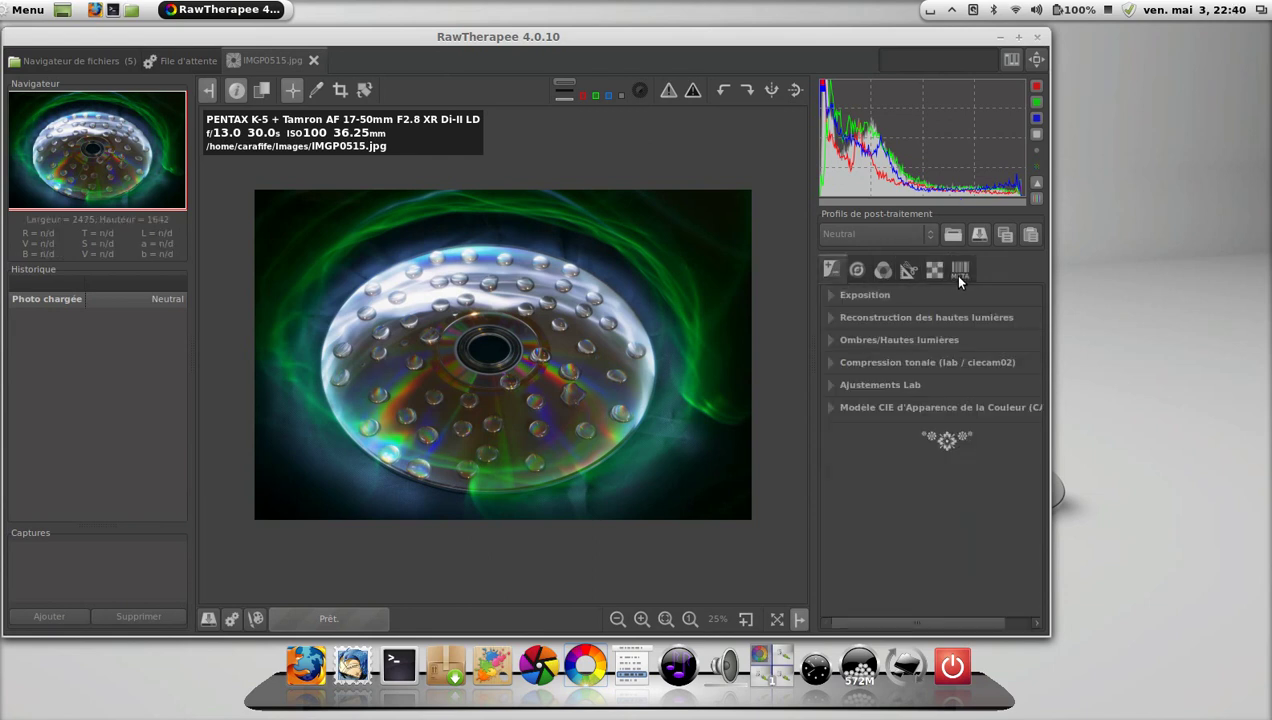
In Exposition, apply Niveaux Auto and raise the highlight compression threshold.
left_click(836, 296)
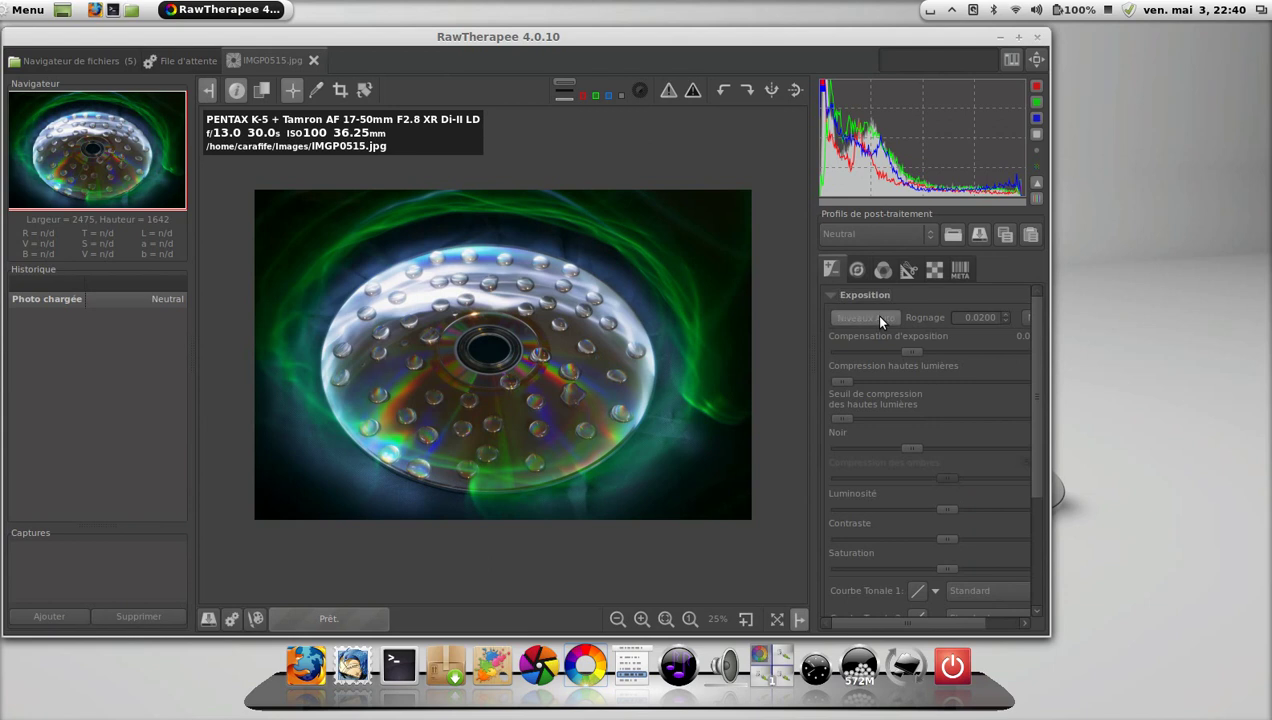
left_click(879, 318)
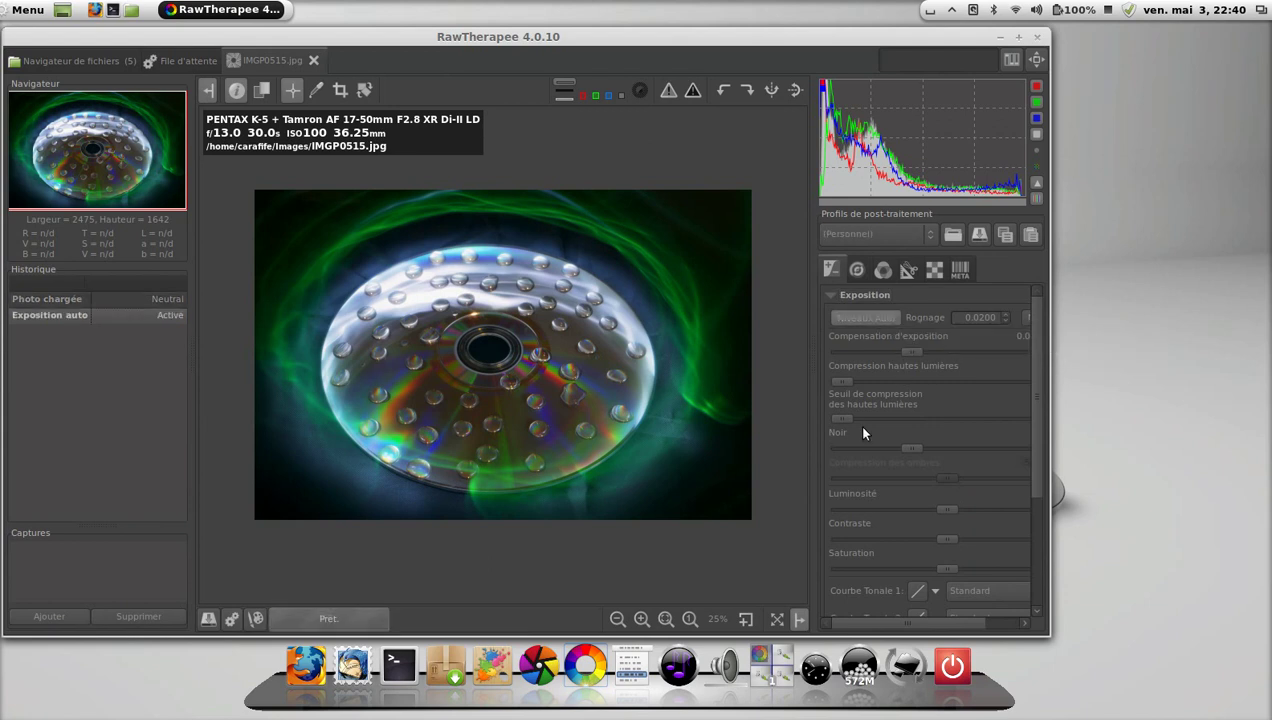
mouse_move(848, 421)
left_mouse_down()
mouse_move(890, 419)
mouse_move(857, 421)
left_mouse_up()
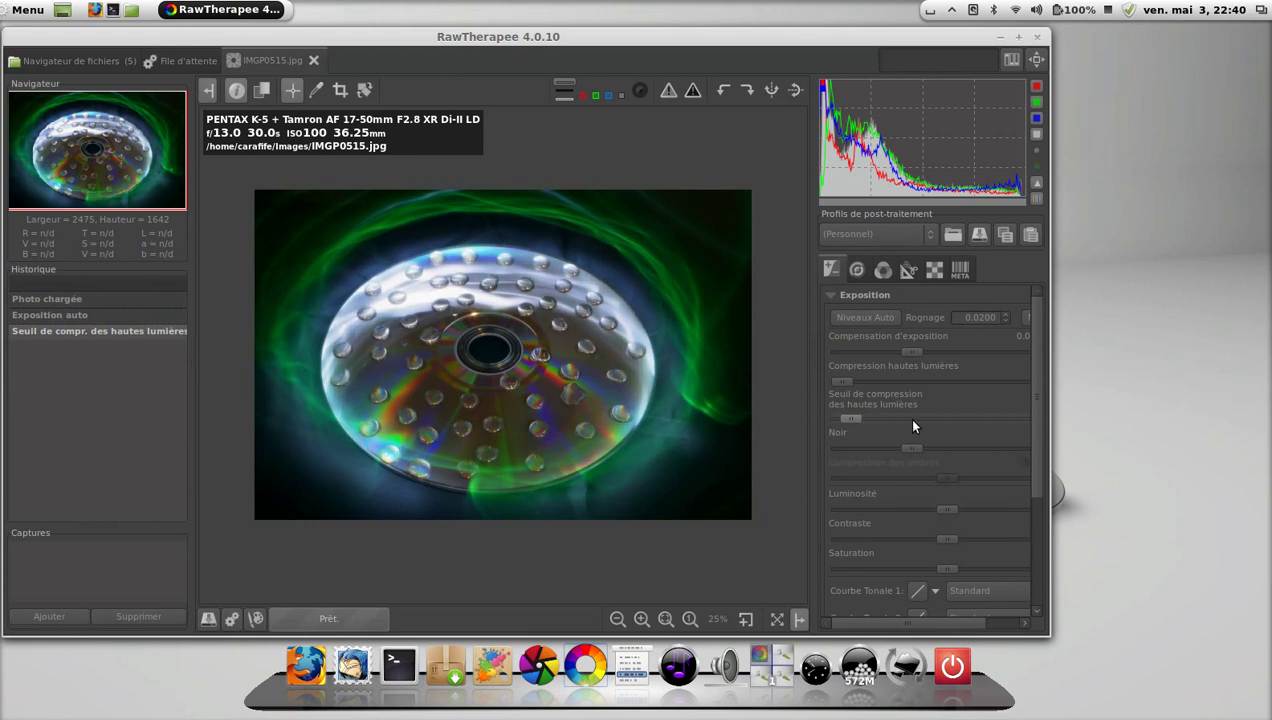
left_click_drag(1032, 363, 1036, 495)
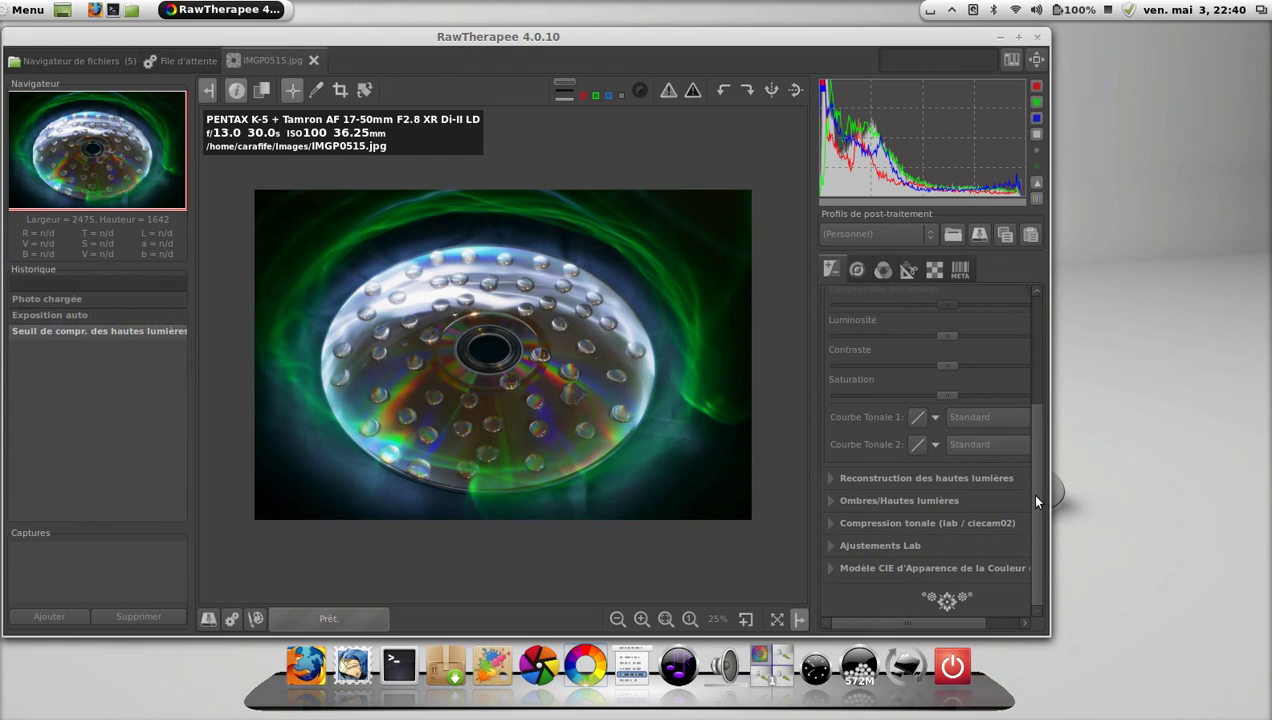
Add IMGP0515.jpg to the queue as JPEG (8 bit), quality 98, and return to the file browser.
left_click(235, 621)
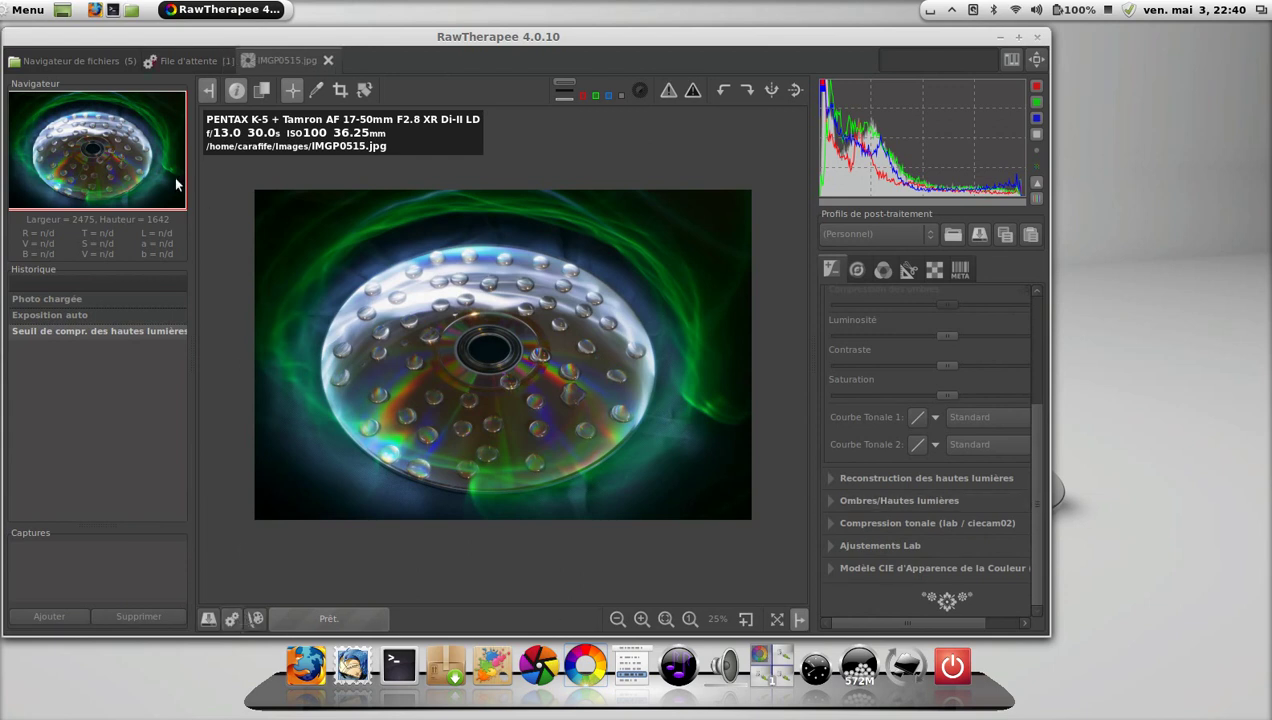
left_click(178, 63)
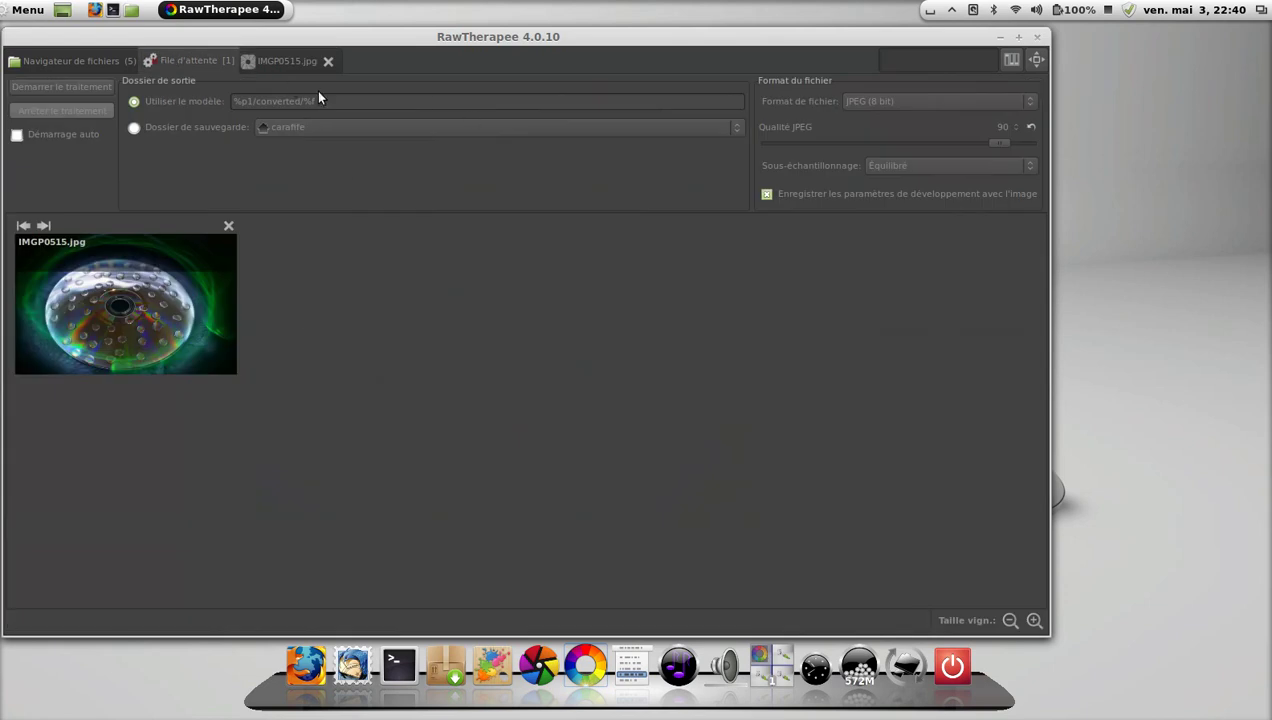
left_click(956, 100)
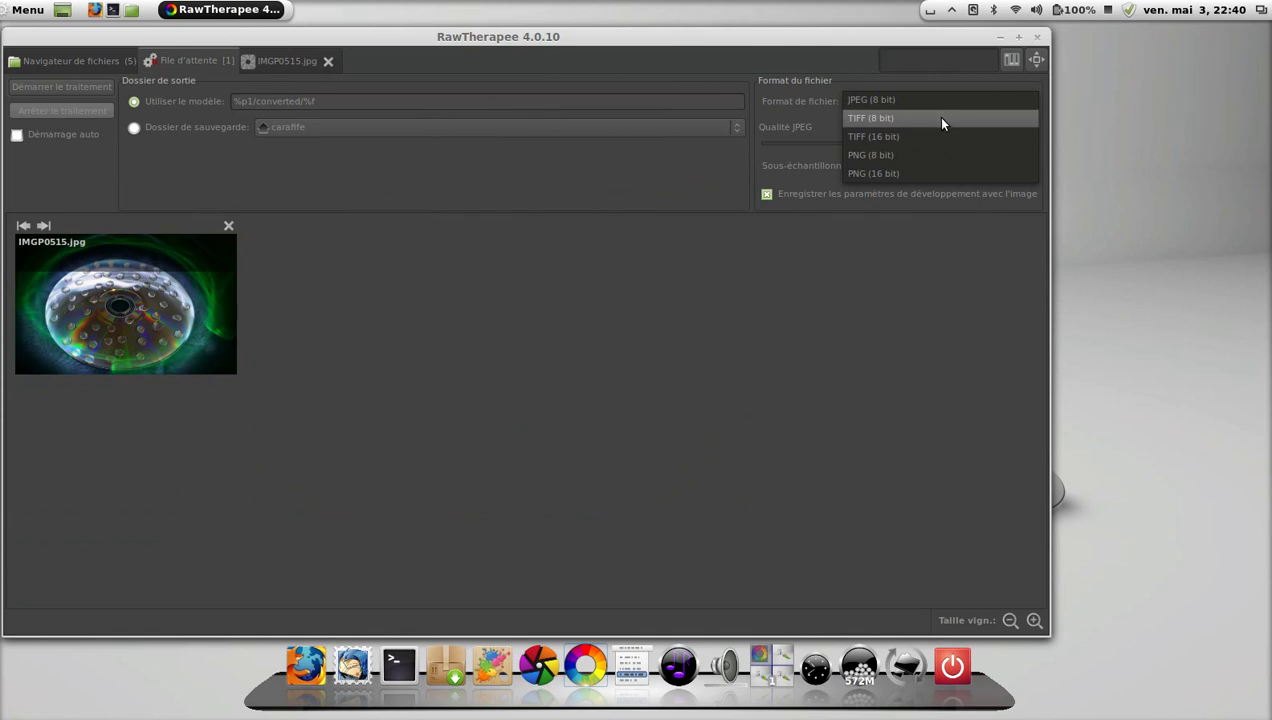
left_click(938, 100)
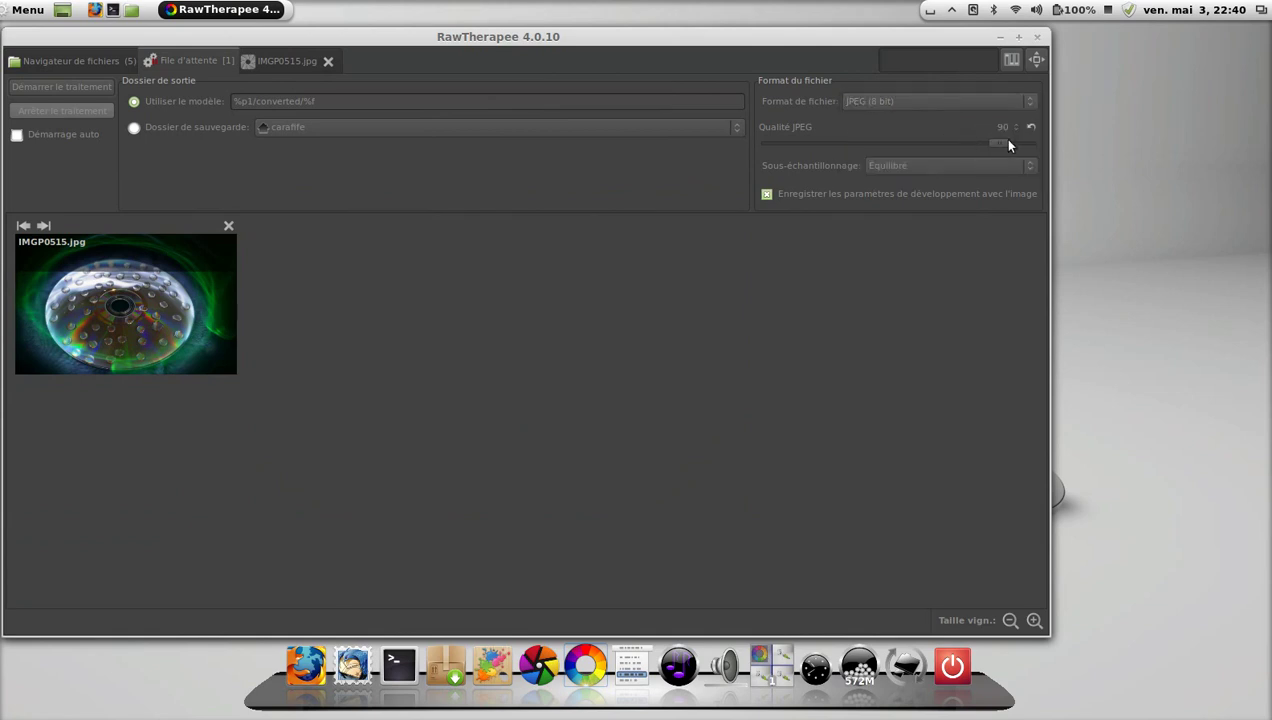
left_click_drag(999, 141, 1020, 141)
left_click(96, 60)
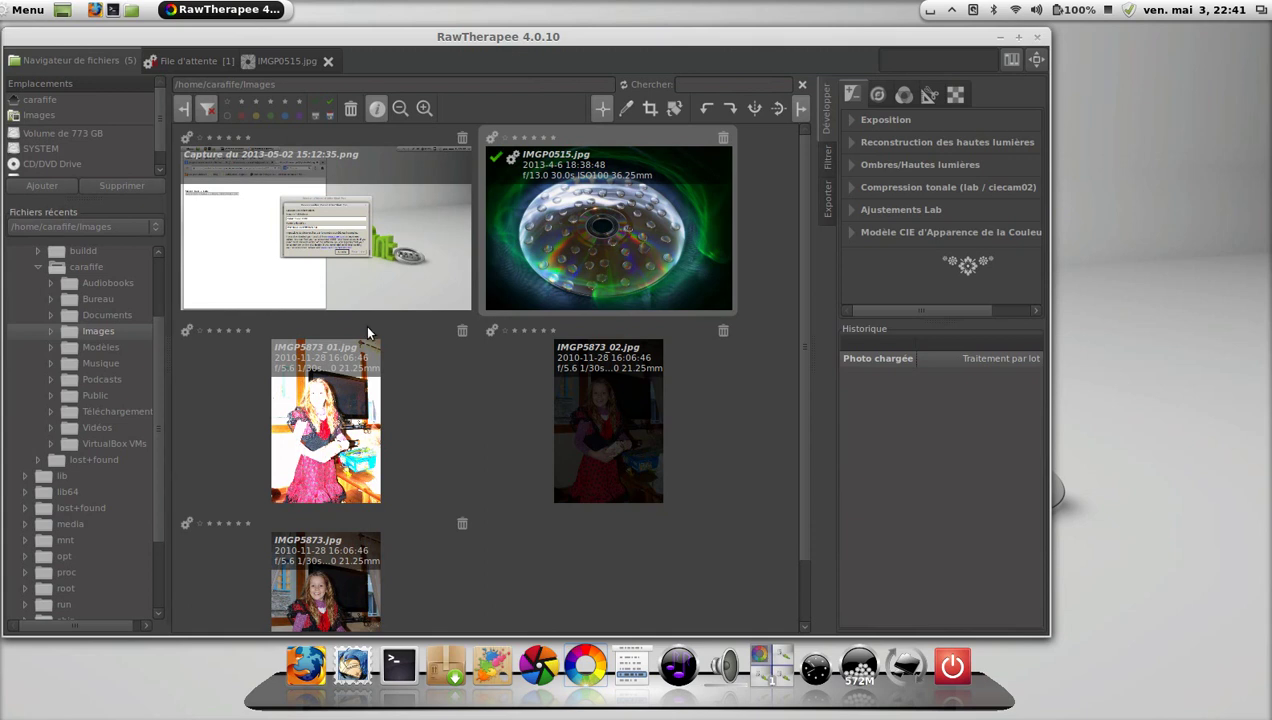
In Préférences, choose Français and enable 'Utiliser les paramètres linguistiques de l'OS', then confirm.
left_click(1013, 62)
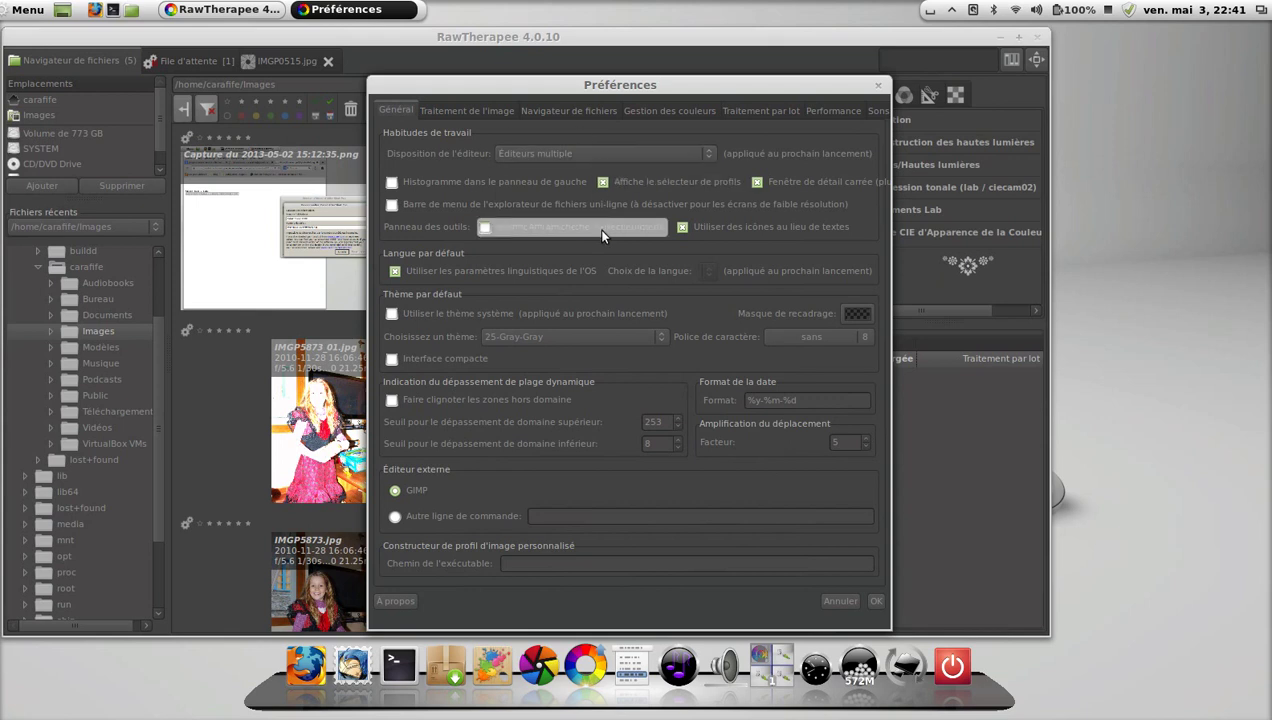
left_click(567, 280)
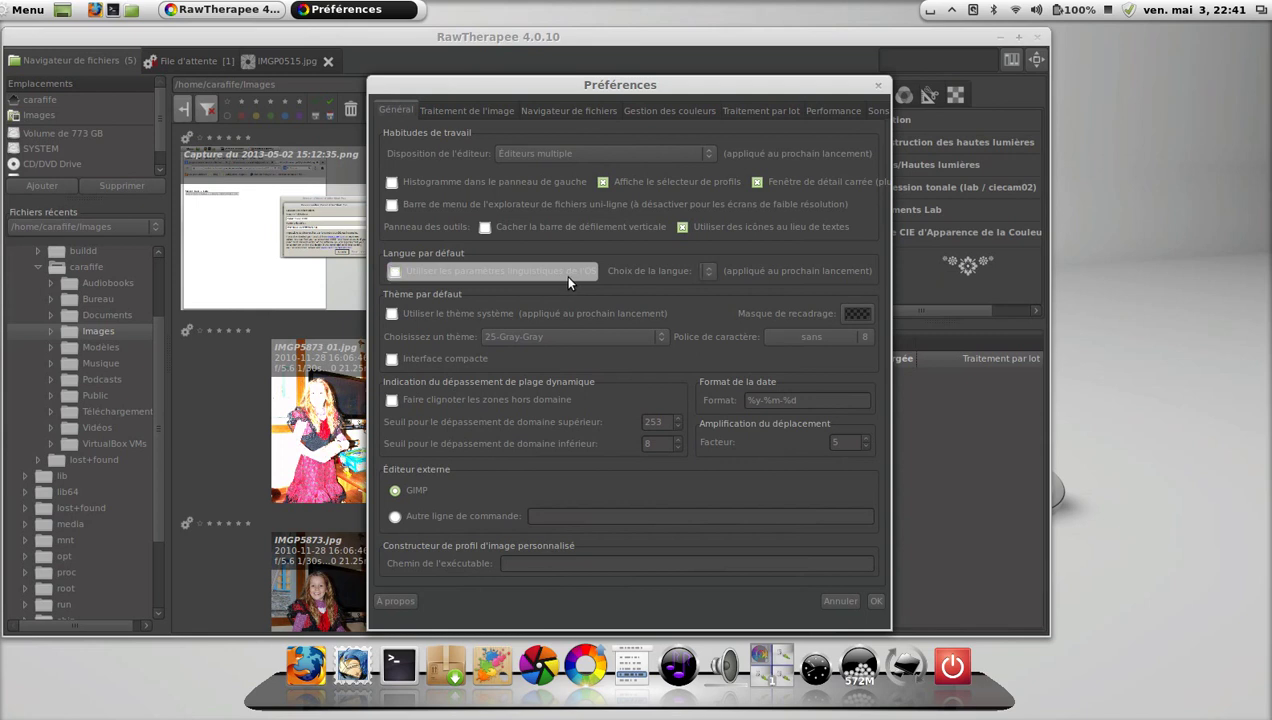
left_click(710, 272)
scroll(744, 56, "up", 3)
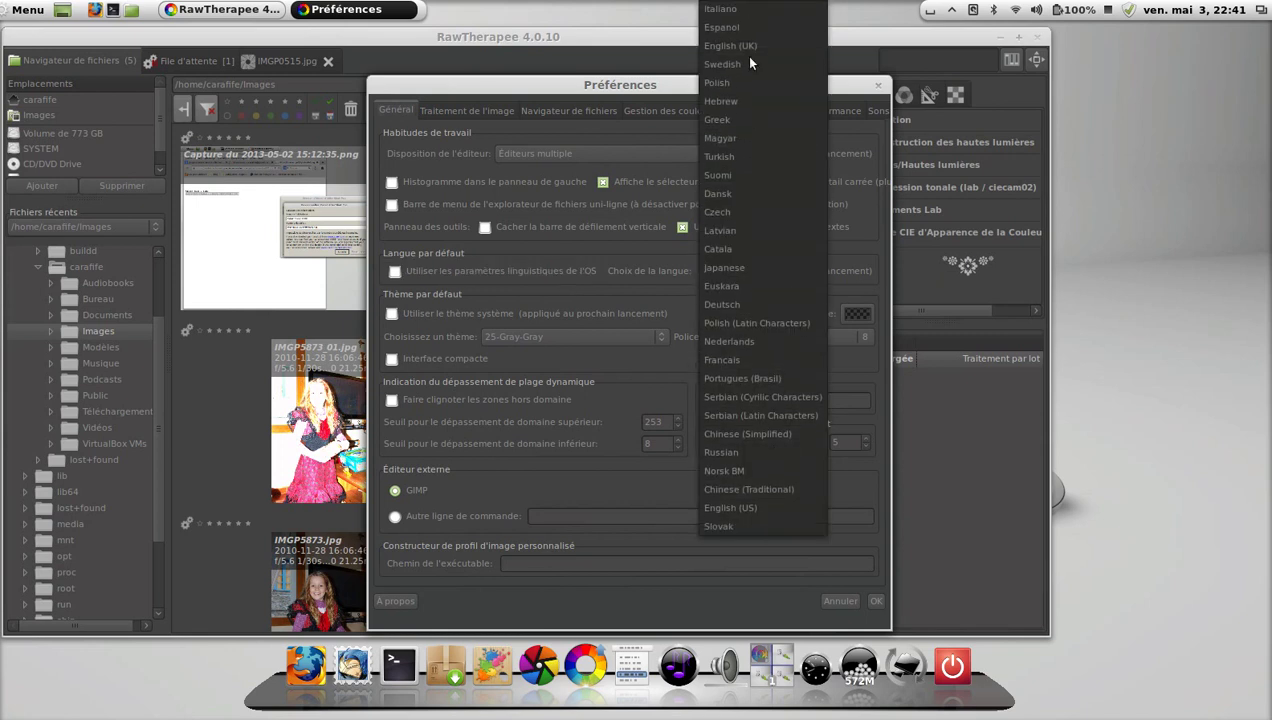
left_click(732, 353)
left_click(513, 264)
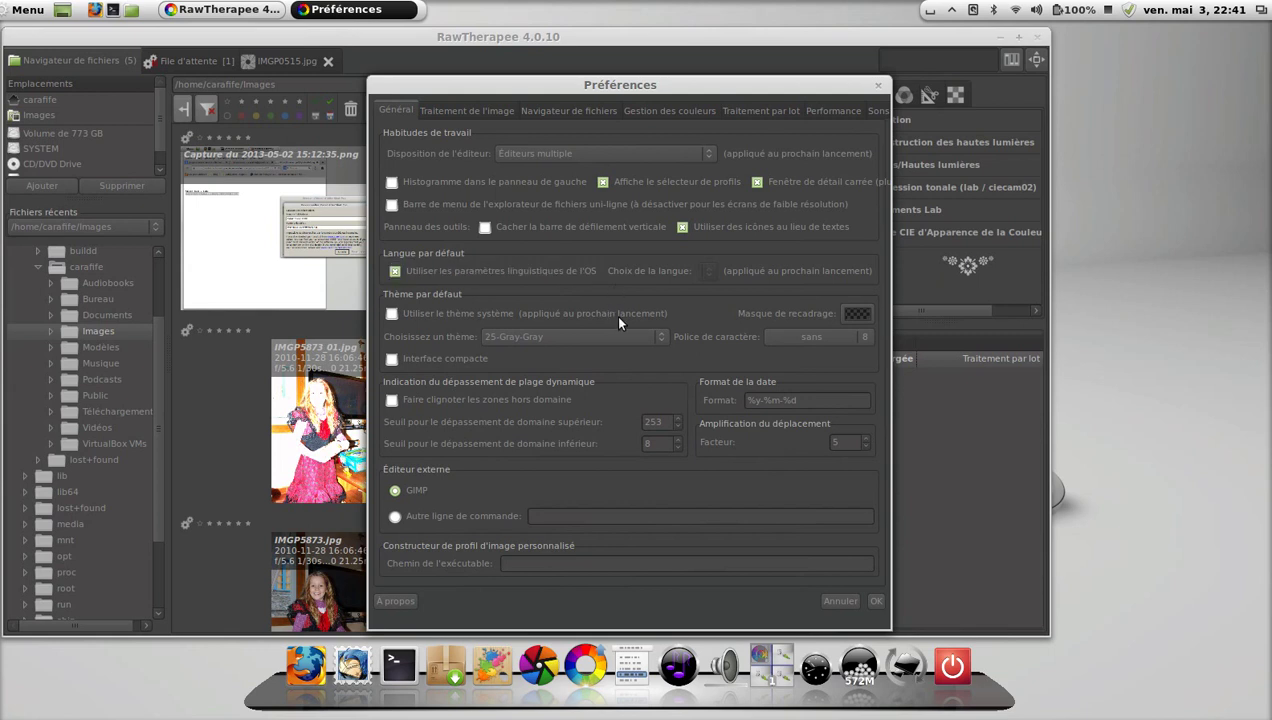
left_click(877, 600)
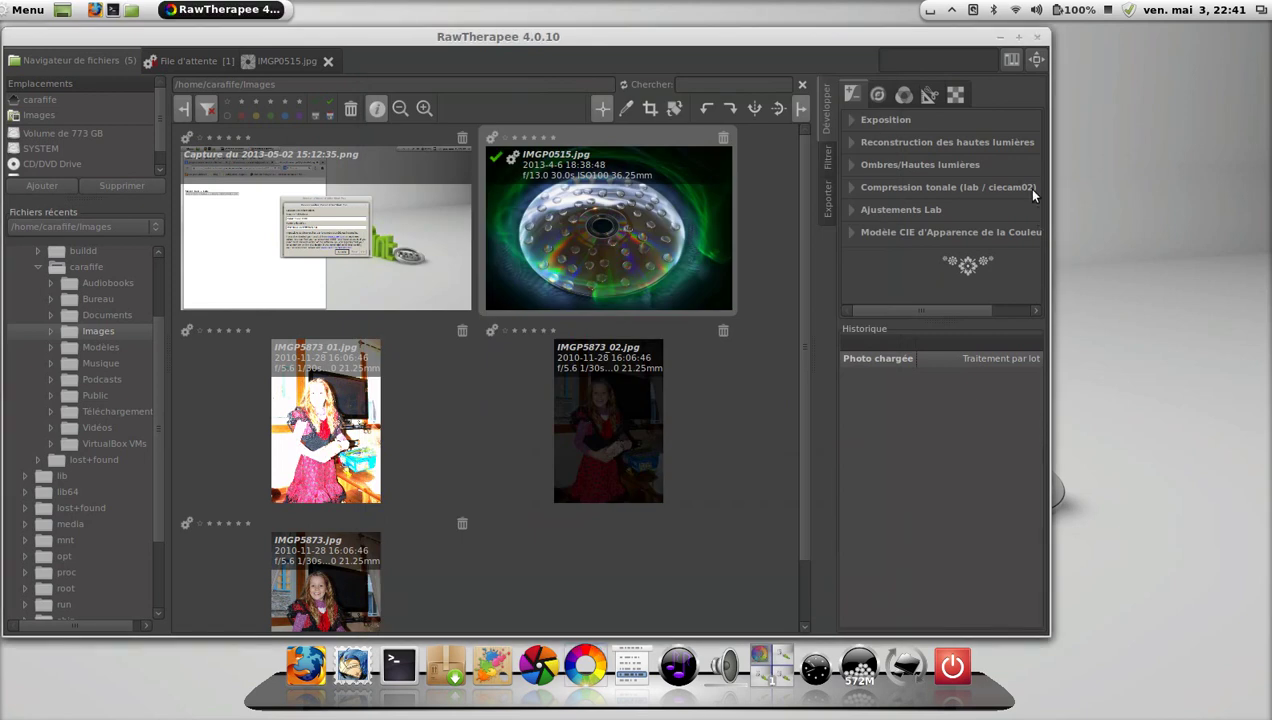
Close RawTherapee, launch darktable in an enlarged floating window and start a folder import.
left_click(1037, 40)
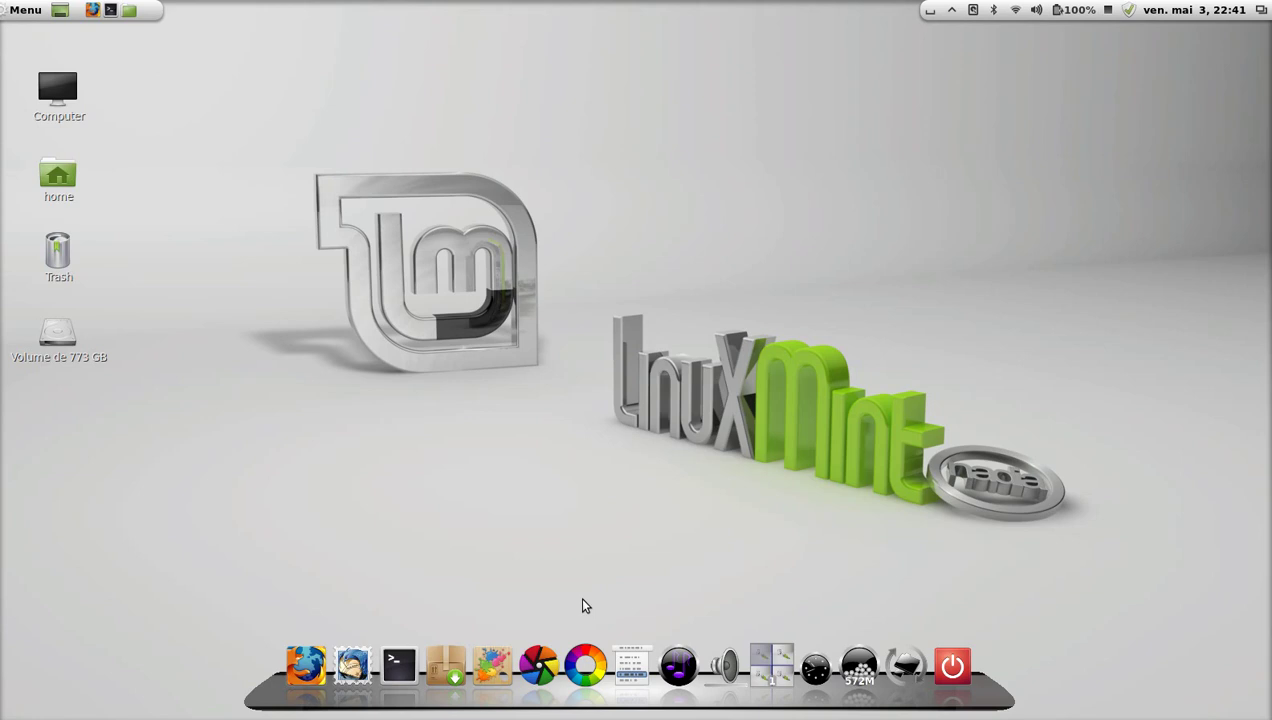
left_click(545, 655)
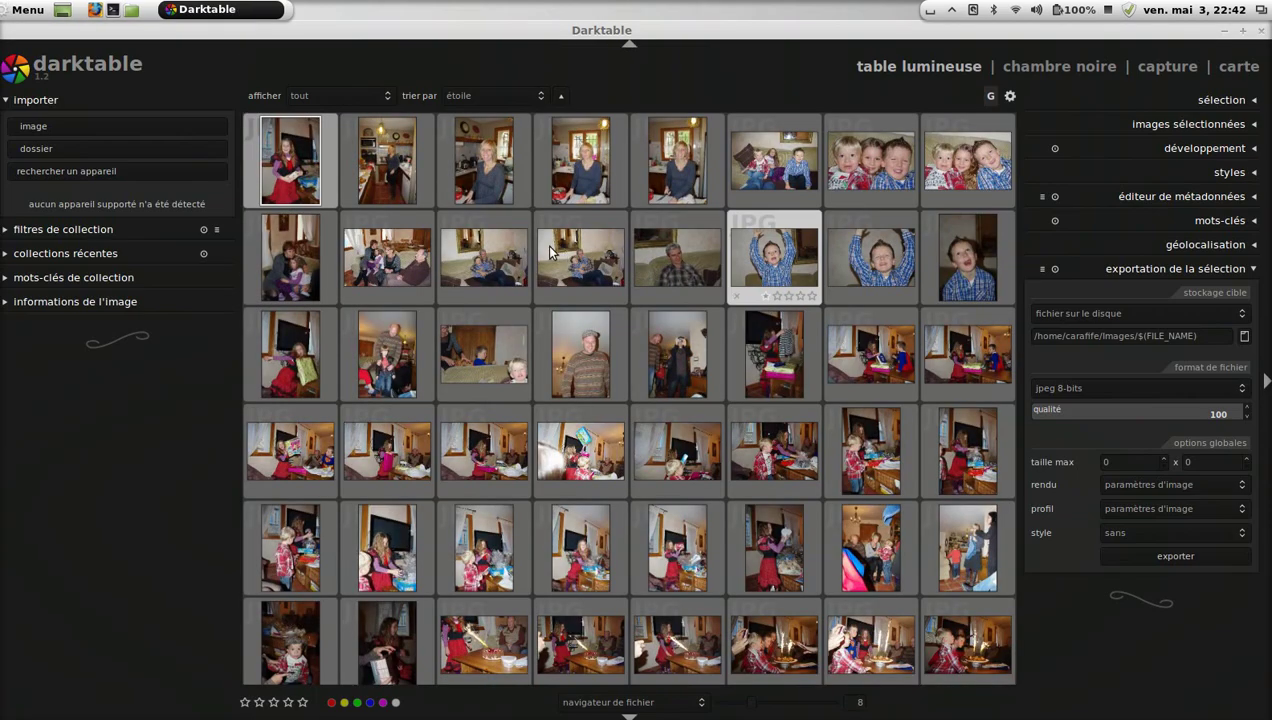
left_click(1242, 30)
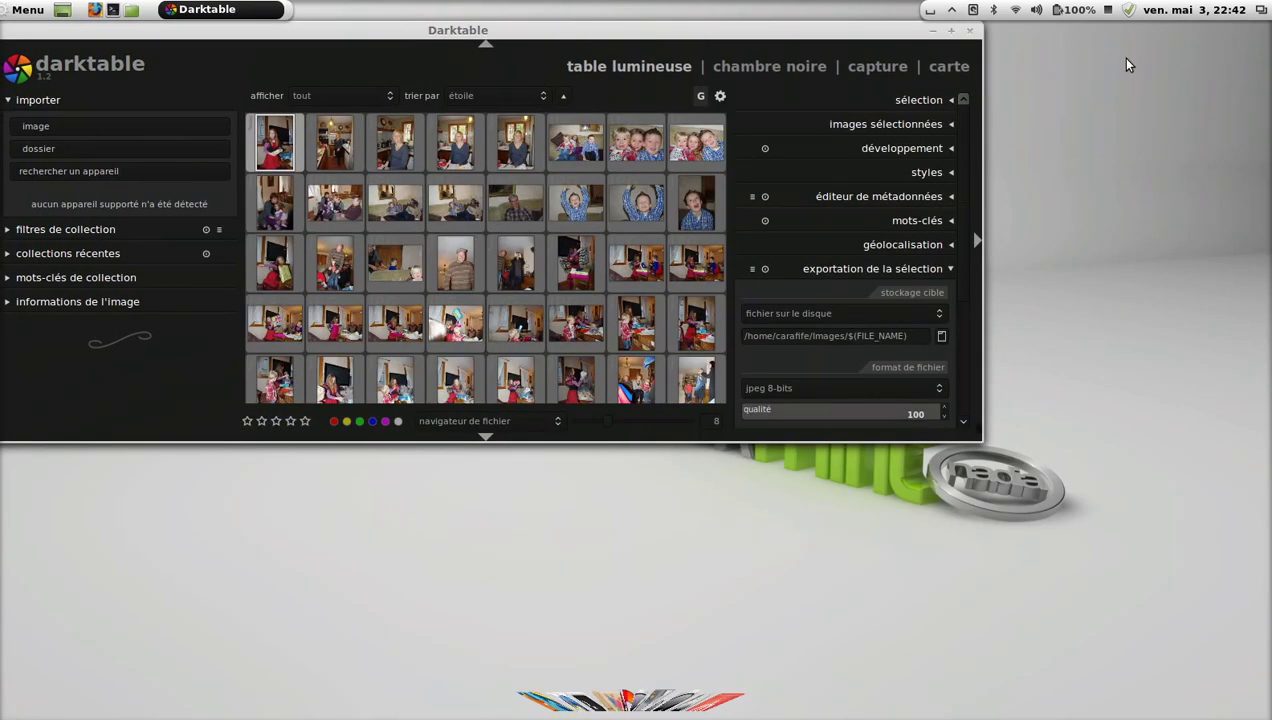
left_click_drag(981, 430, 983, 625)
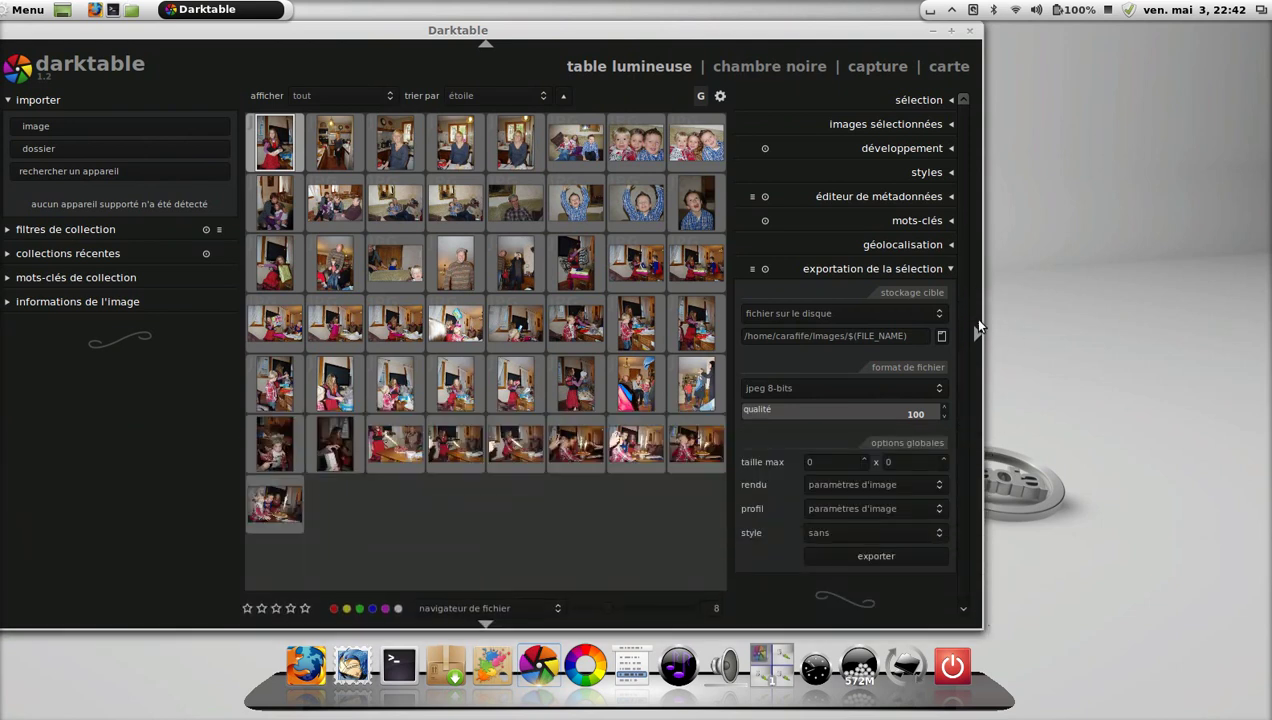
left_click_drag(980, 319, 1020, 319)
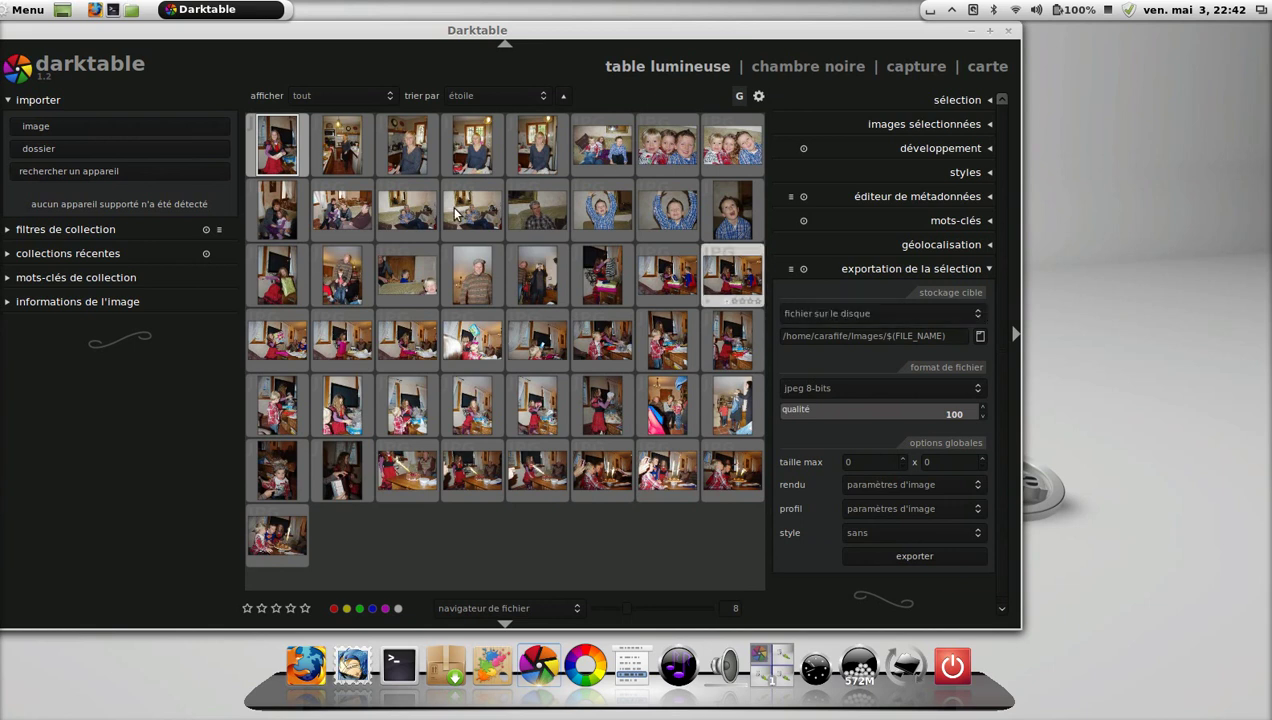
left_click(160, 156)
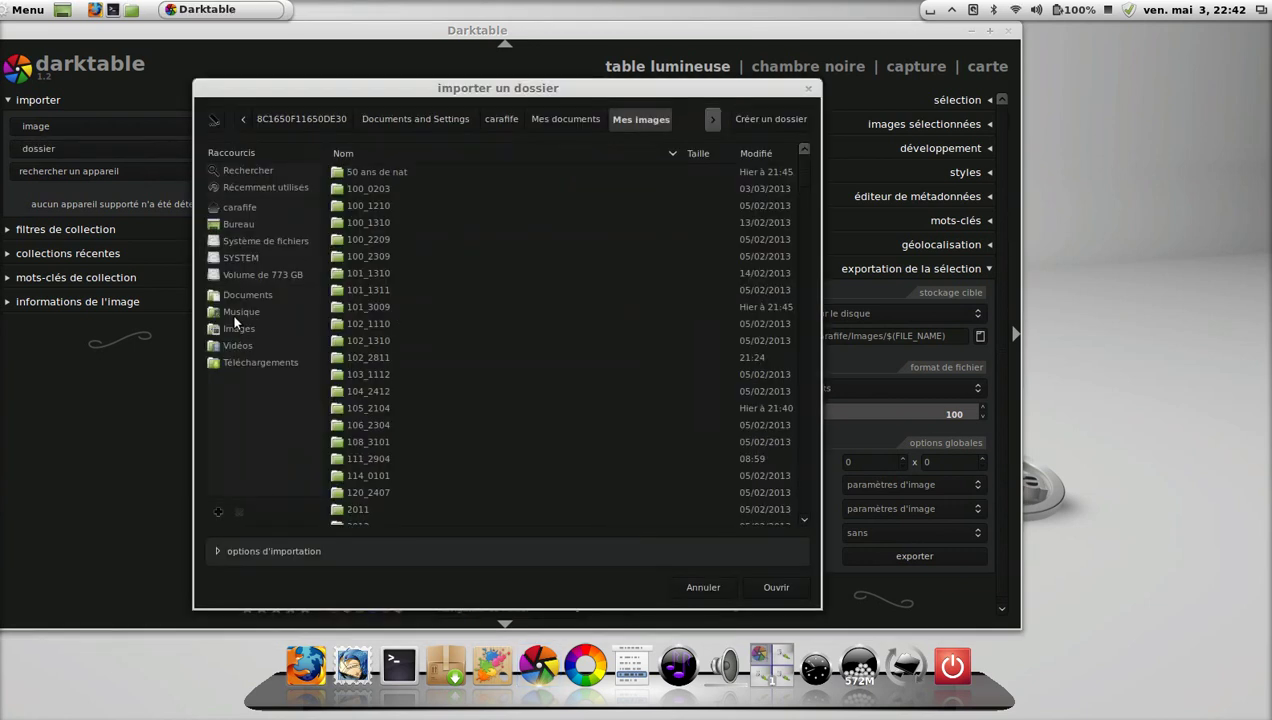
Import 114_0101 from Volume de 773 GB > Documents and Settings > carafife > Documents > Mes images.
left_click(235, 329)
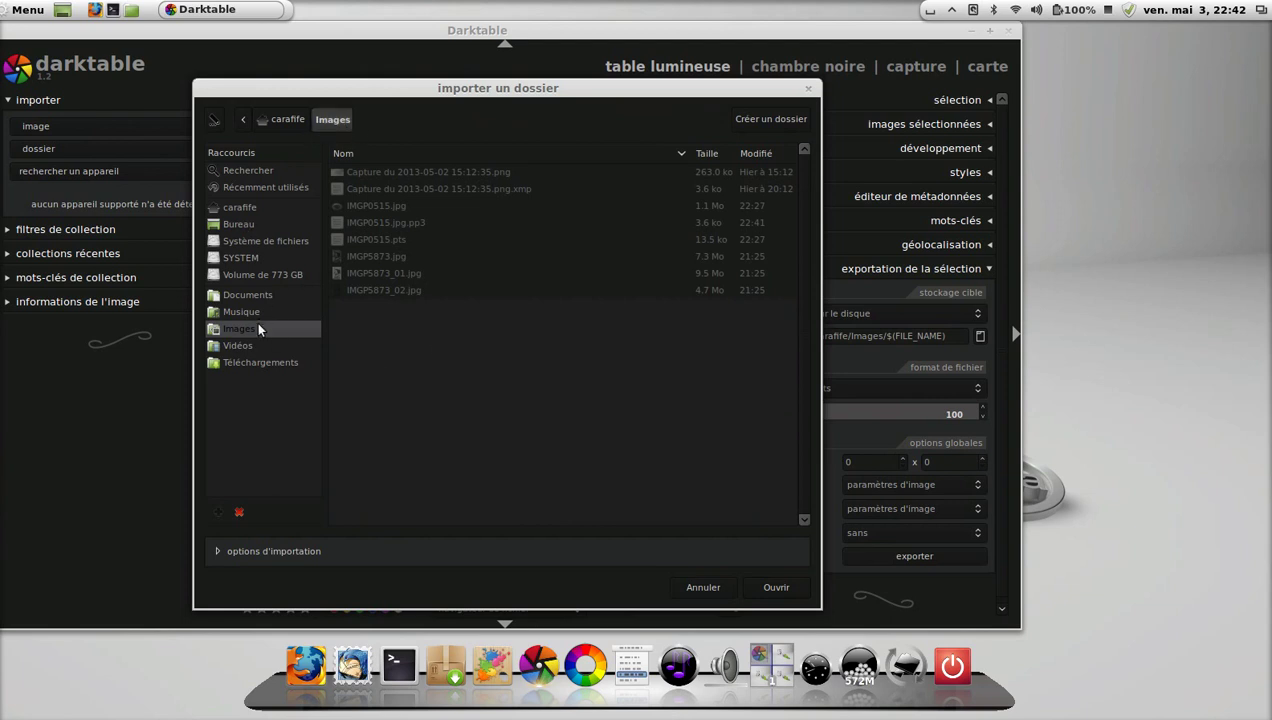
left_click(247, 228)
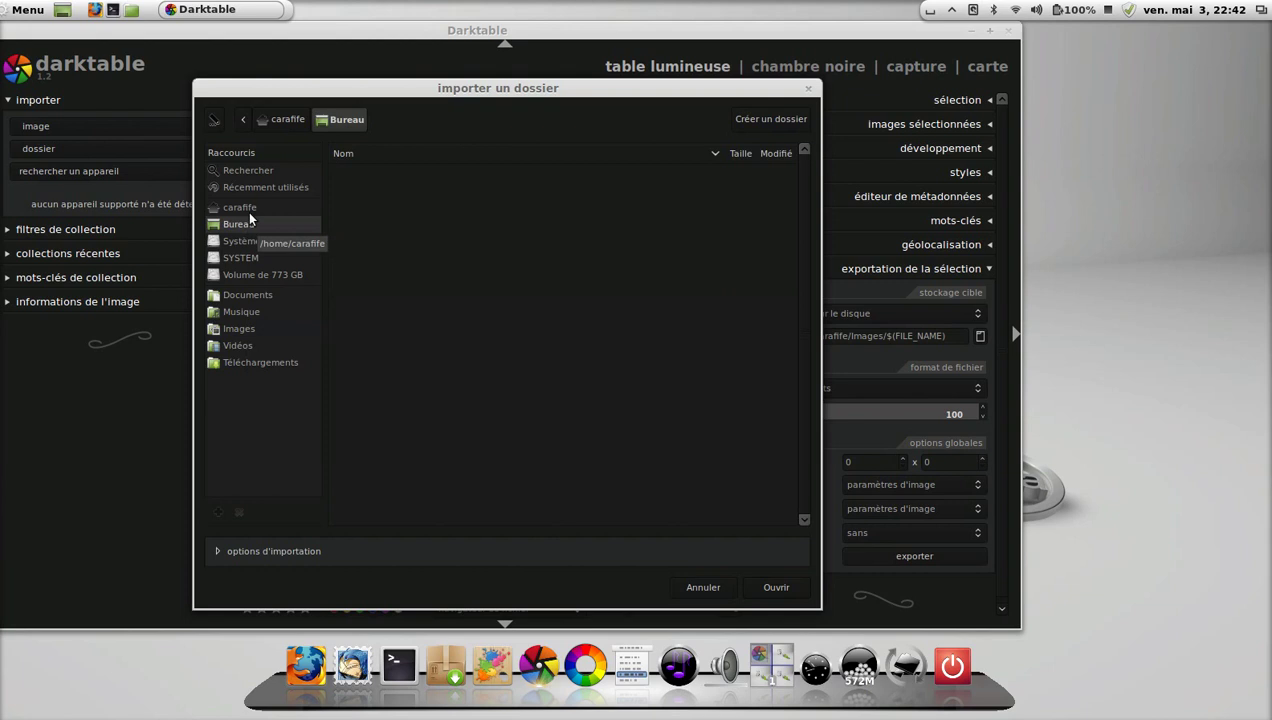
left_click(251, 272)
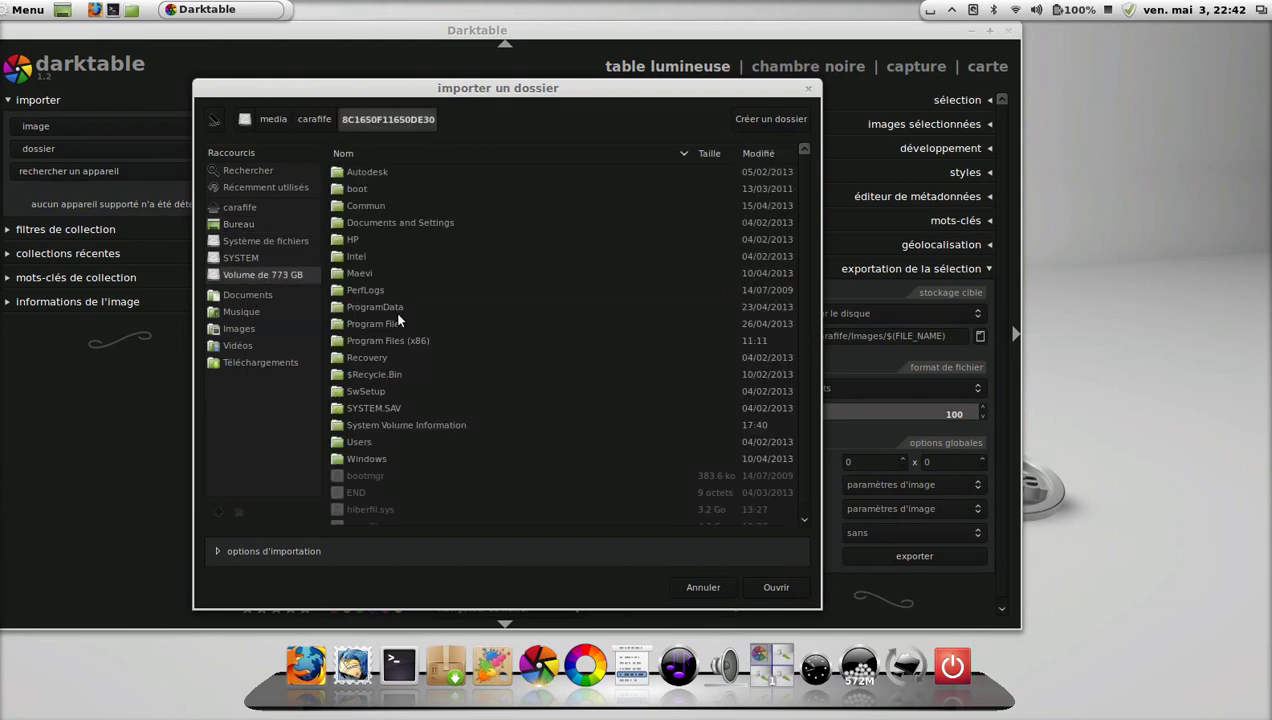
double_click(406, 226)
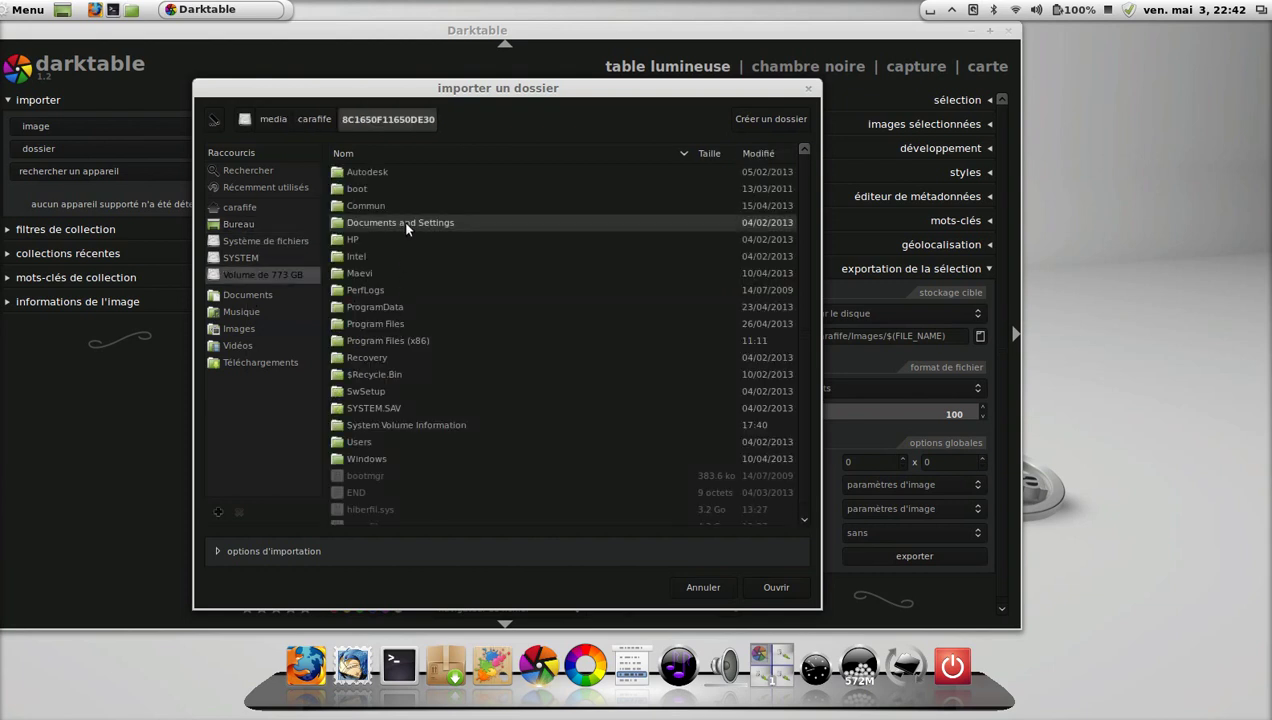
double_click(380, 194)
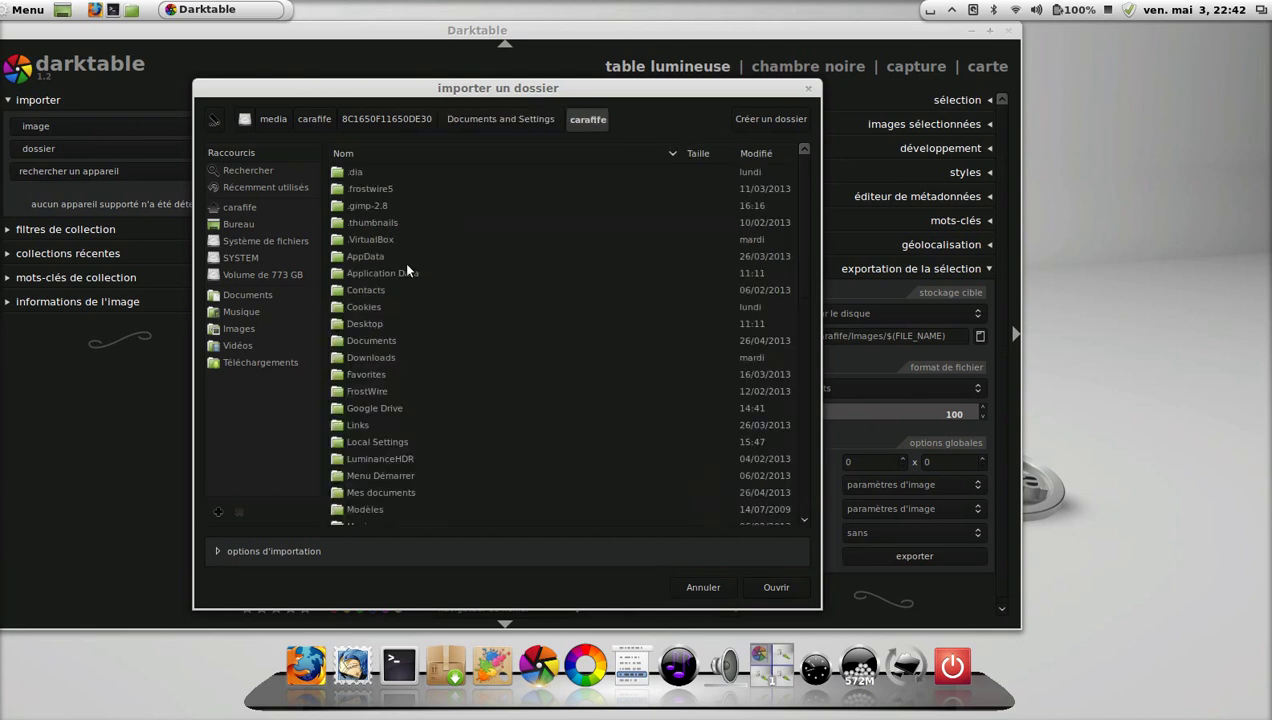
double_click(380, 340)
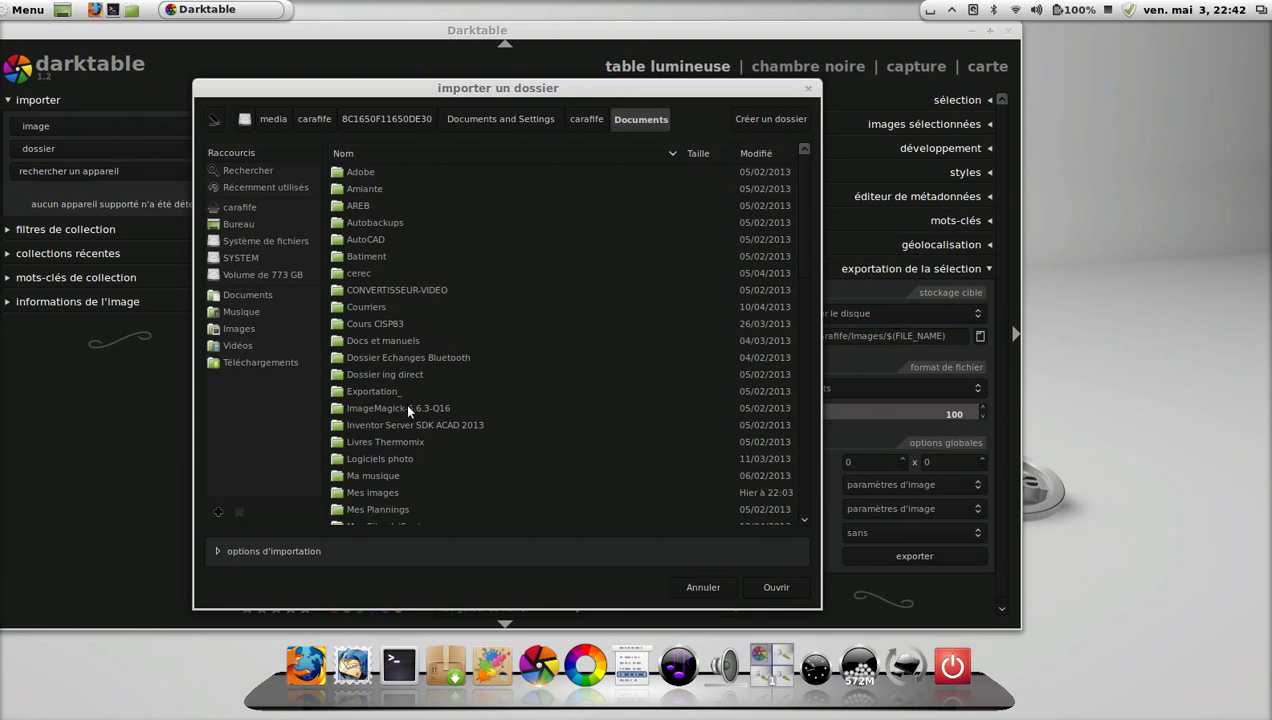
scroll(406, 440, "down", 2)
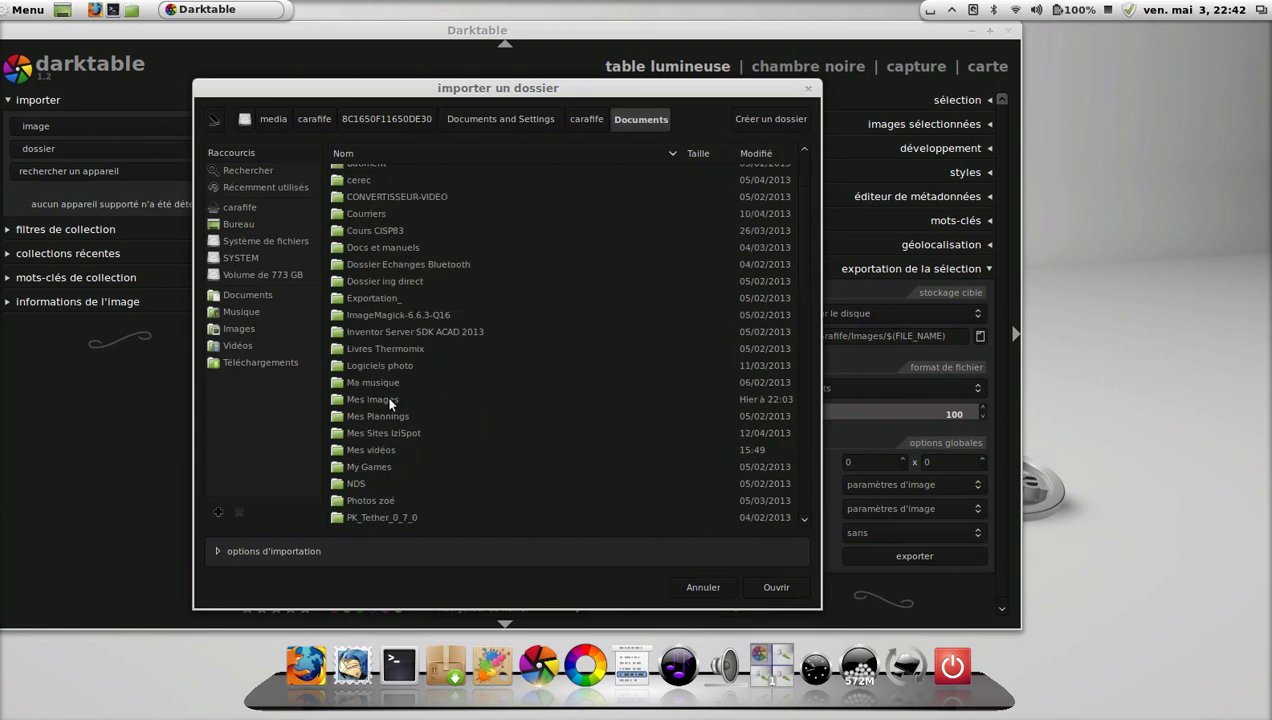
double_click(389, 400)
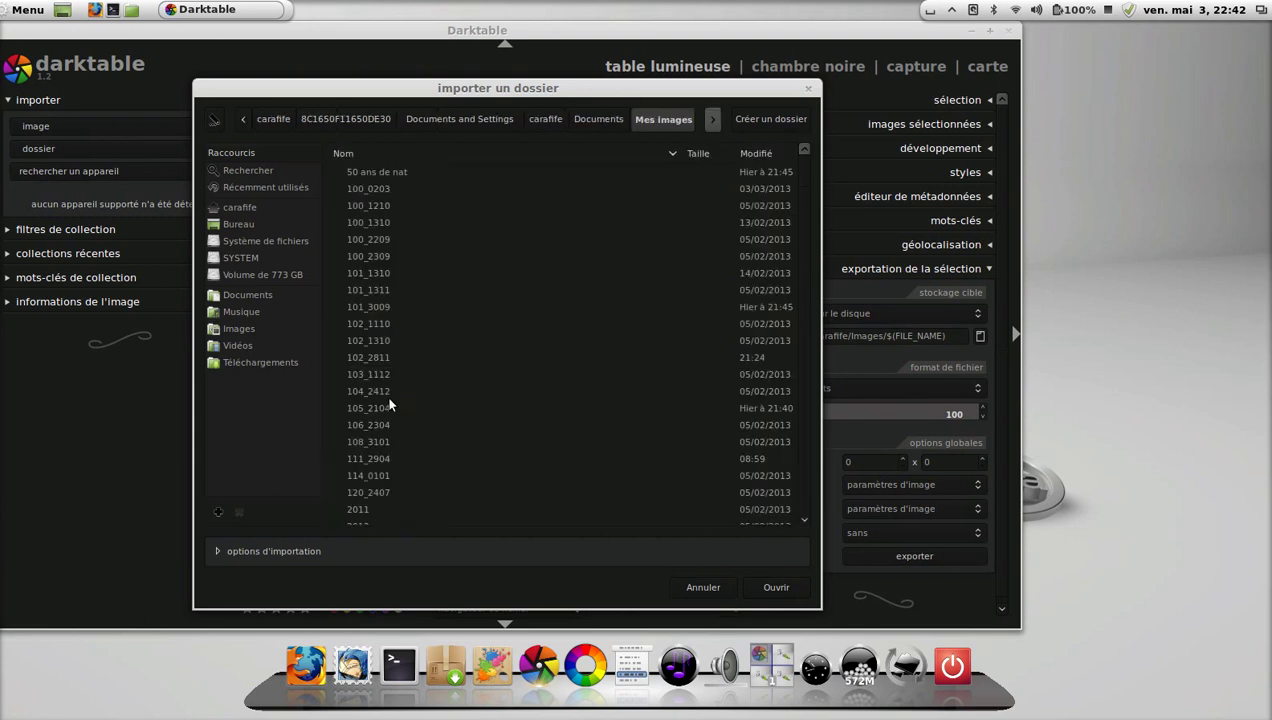
left_click(375, 472)
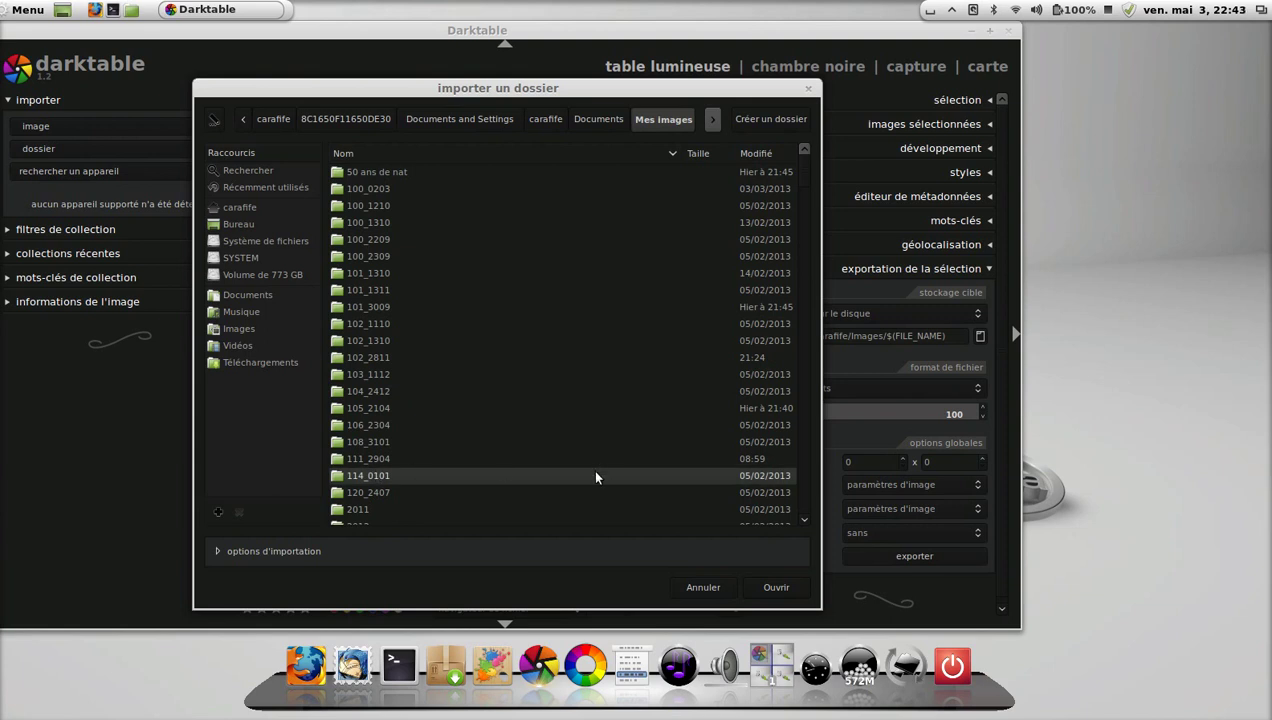
left_click(772, 587)
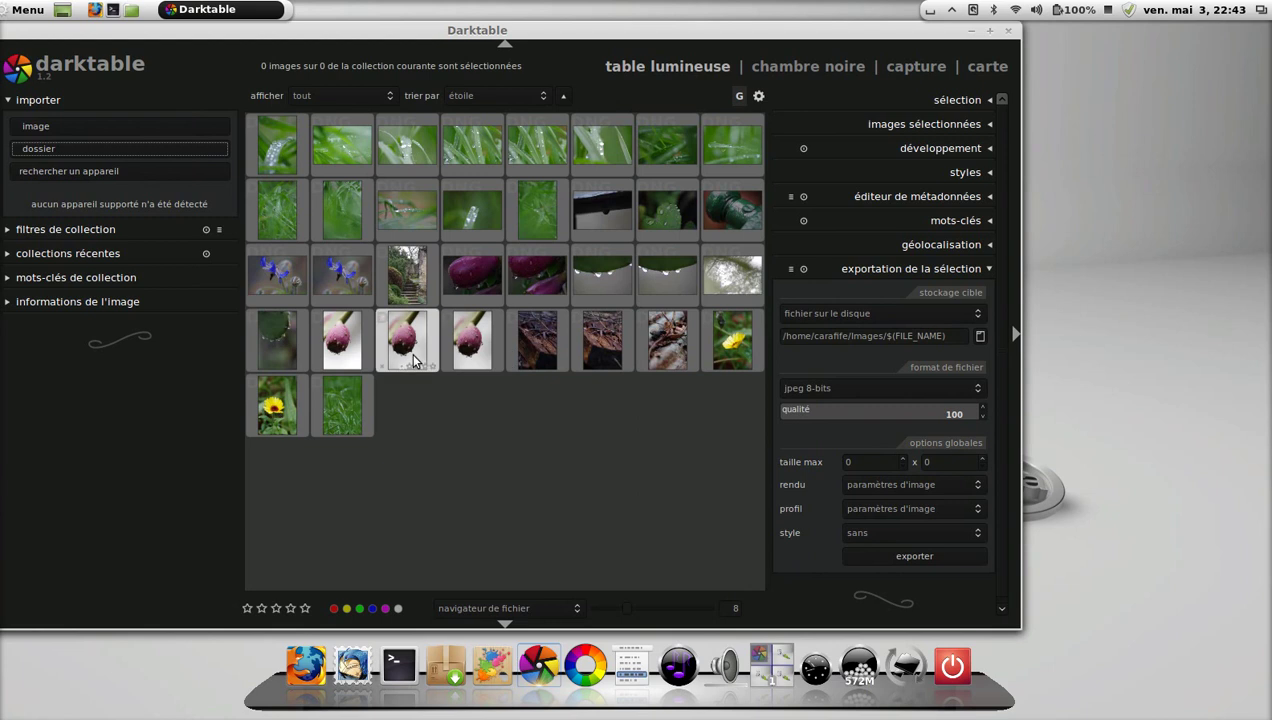
Switch to the 'table lumineuse zoomable' layout and zoom in and out on the thumbnails.
left_click(532, 604)
left_click(538, 596)
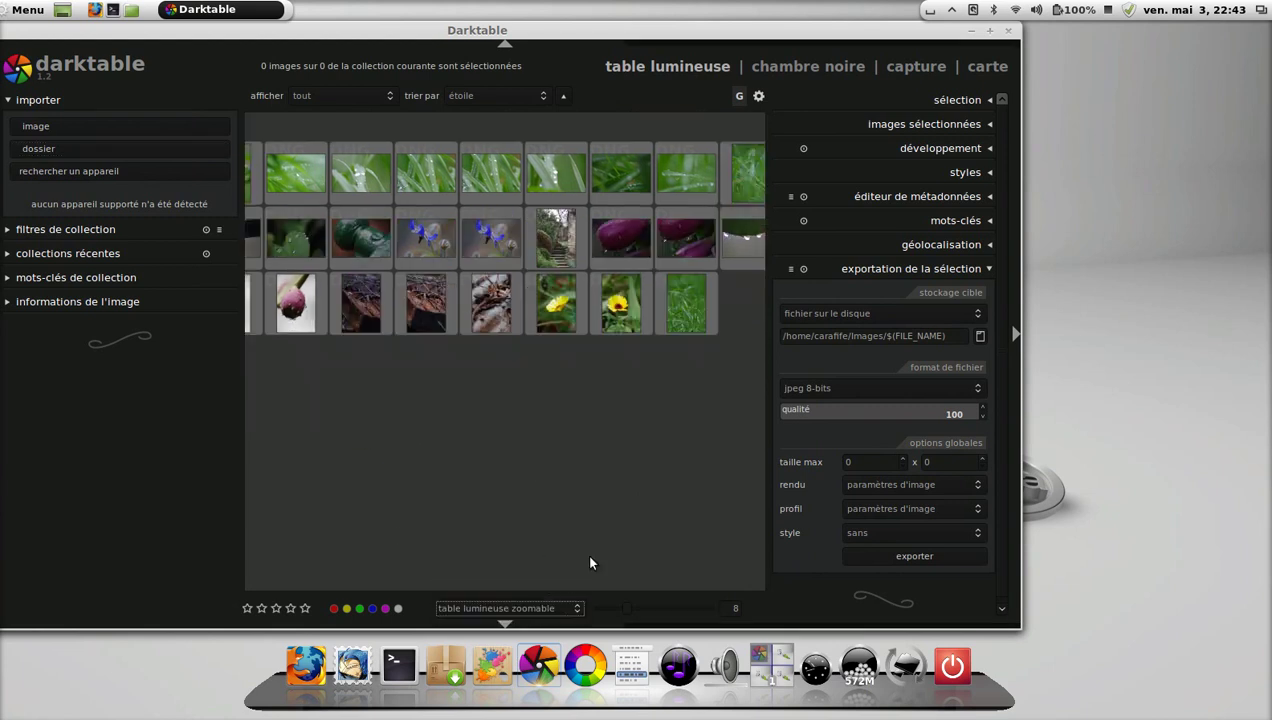
scroll(518, 432, "up", 4)
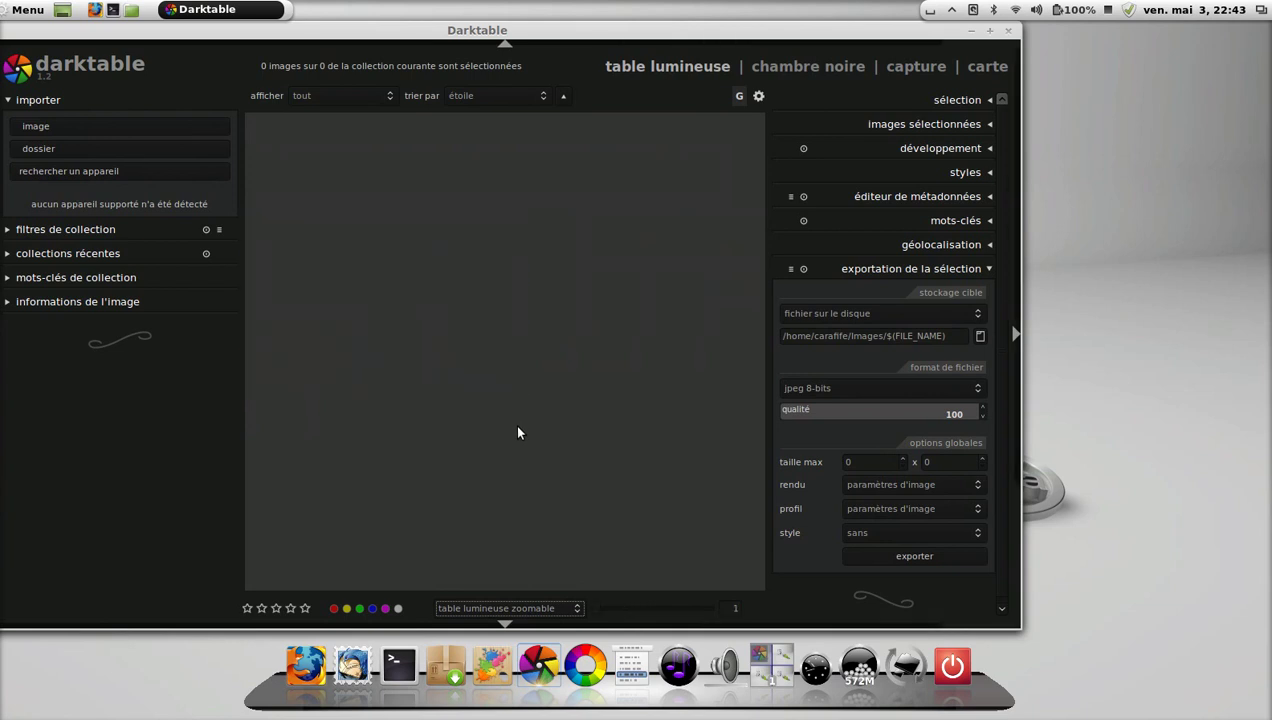
scroll(514, 423, "down", 1)
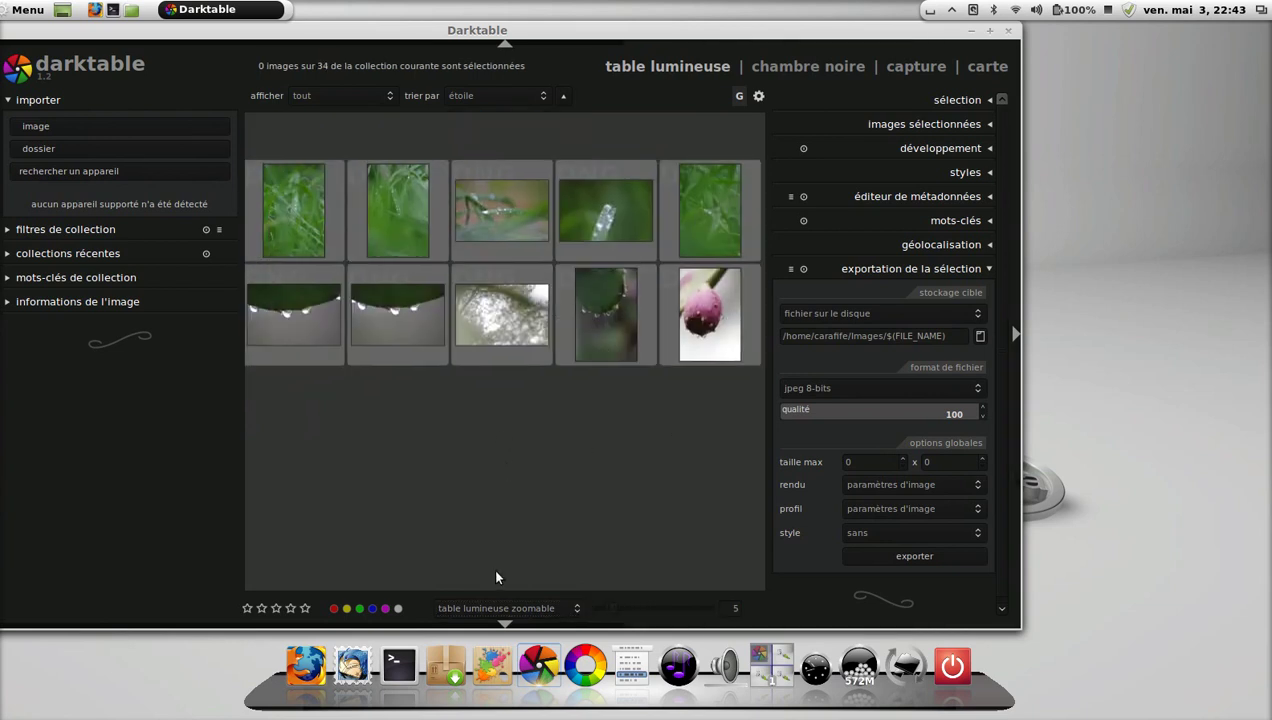
Return to the 'navigateur de fichier' layout and select the blue flower photo.
left_click(510, 606)
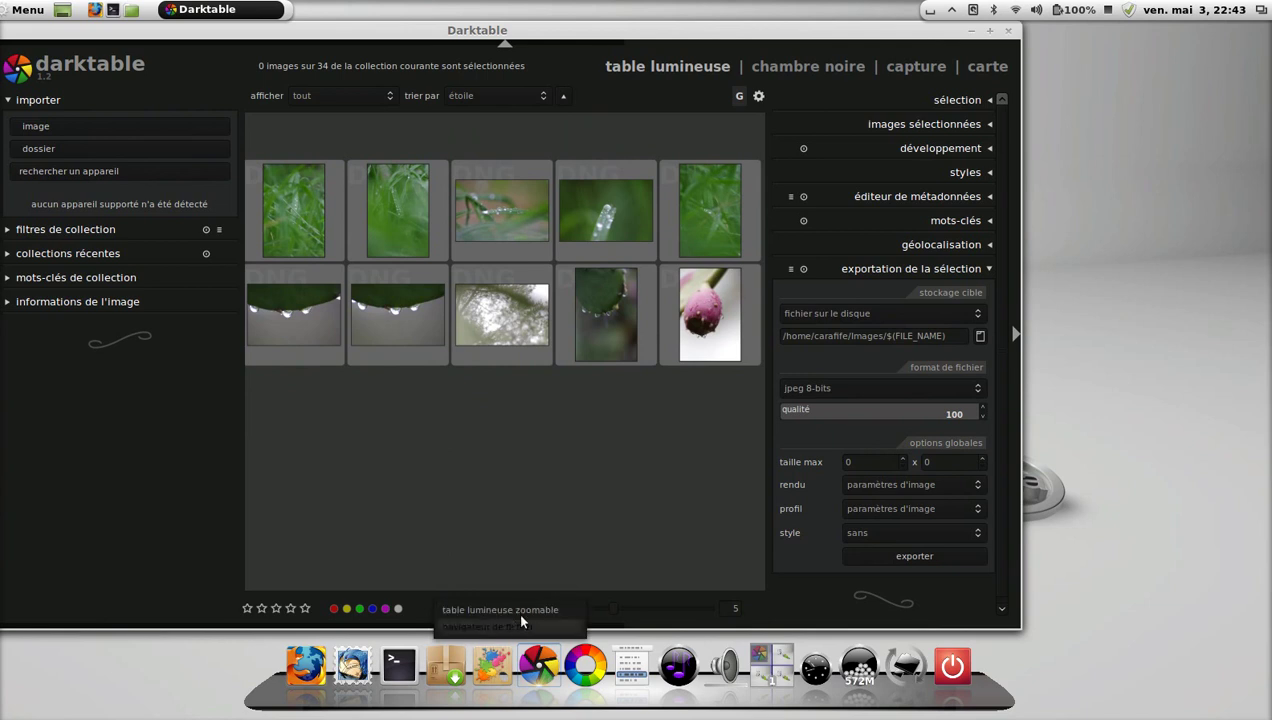
left_click(512, 618)
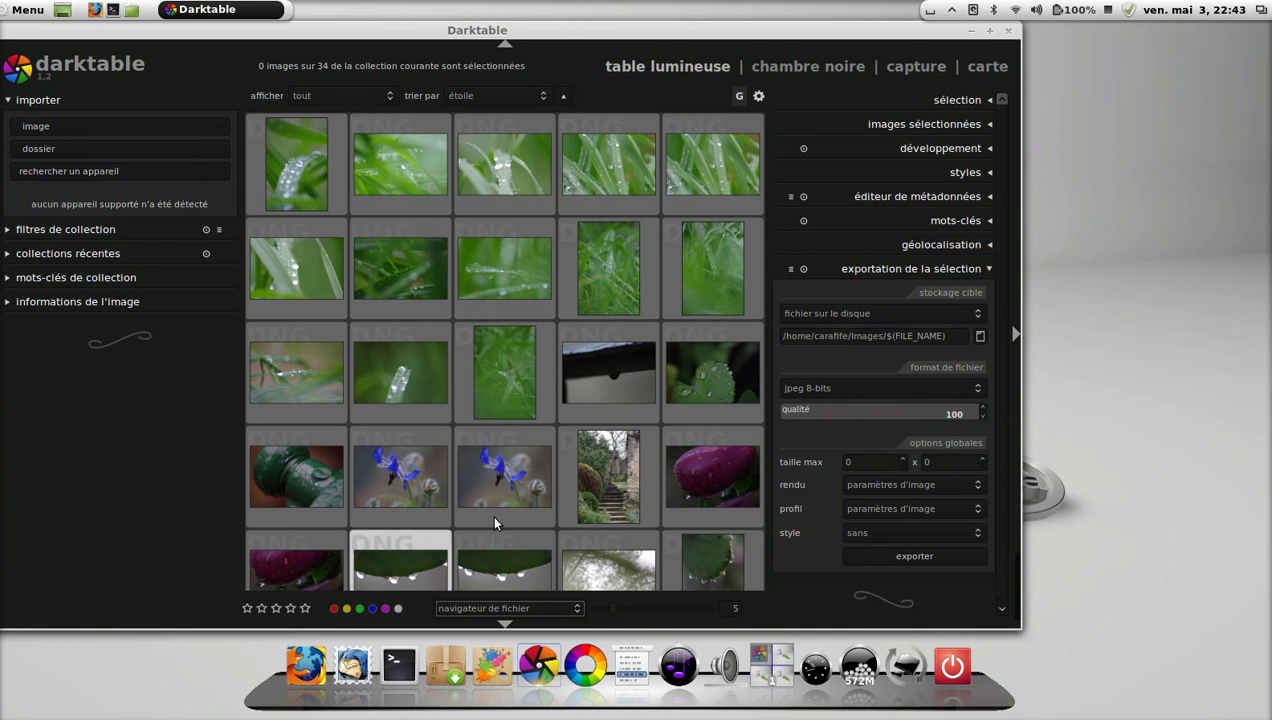
left_click(424, 473)
Open the blue flower photo in the darkroom and collapse the exposure and additional modules.
key("d")
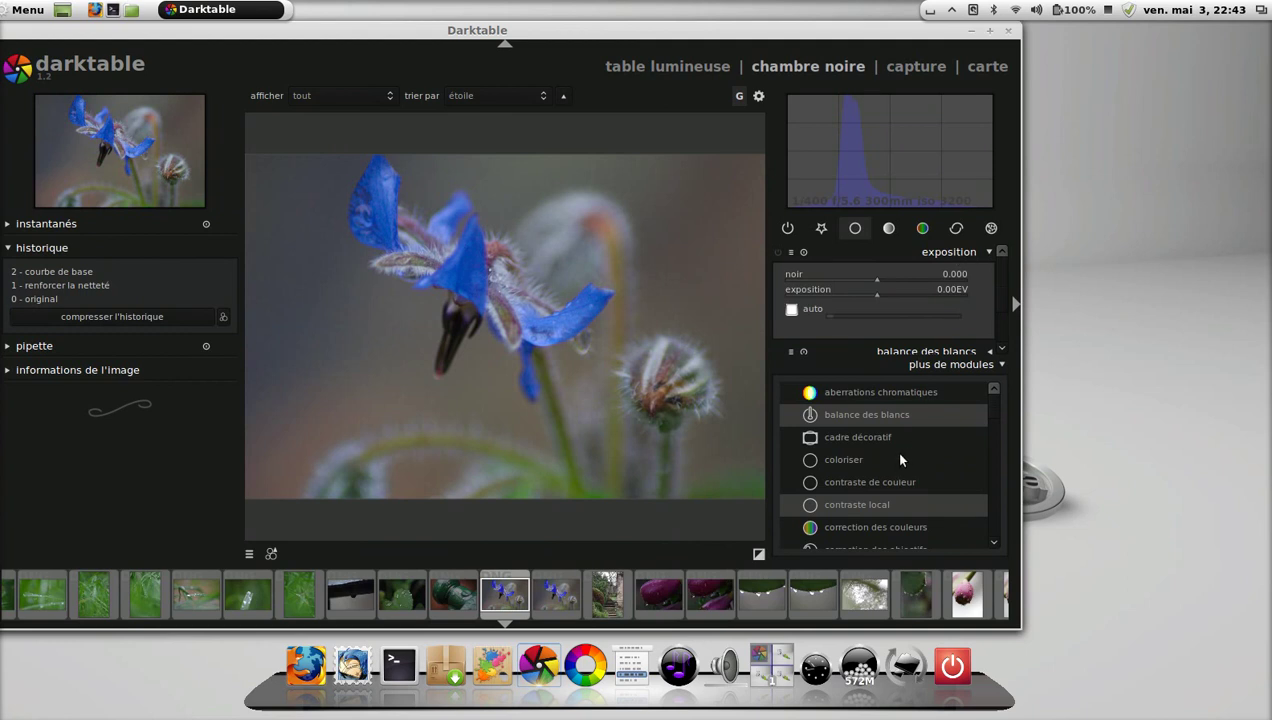
left_click(993, 254)
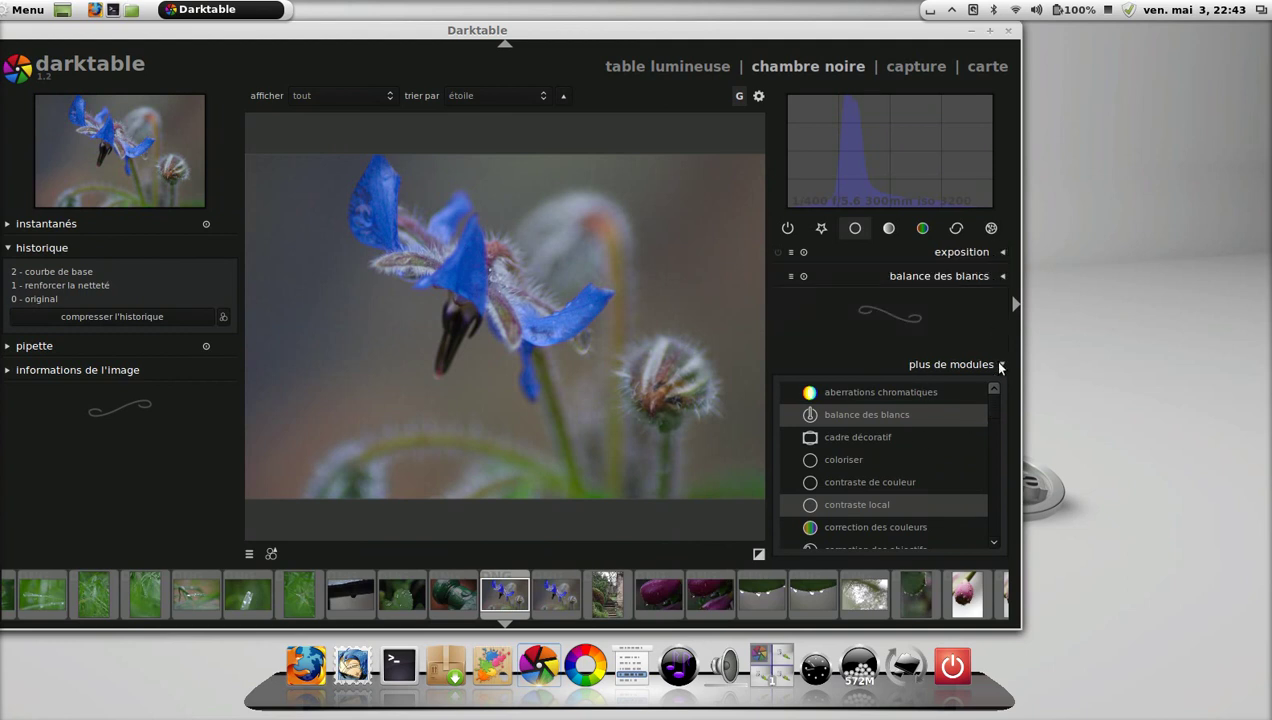
left_click(1000, 364)
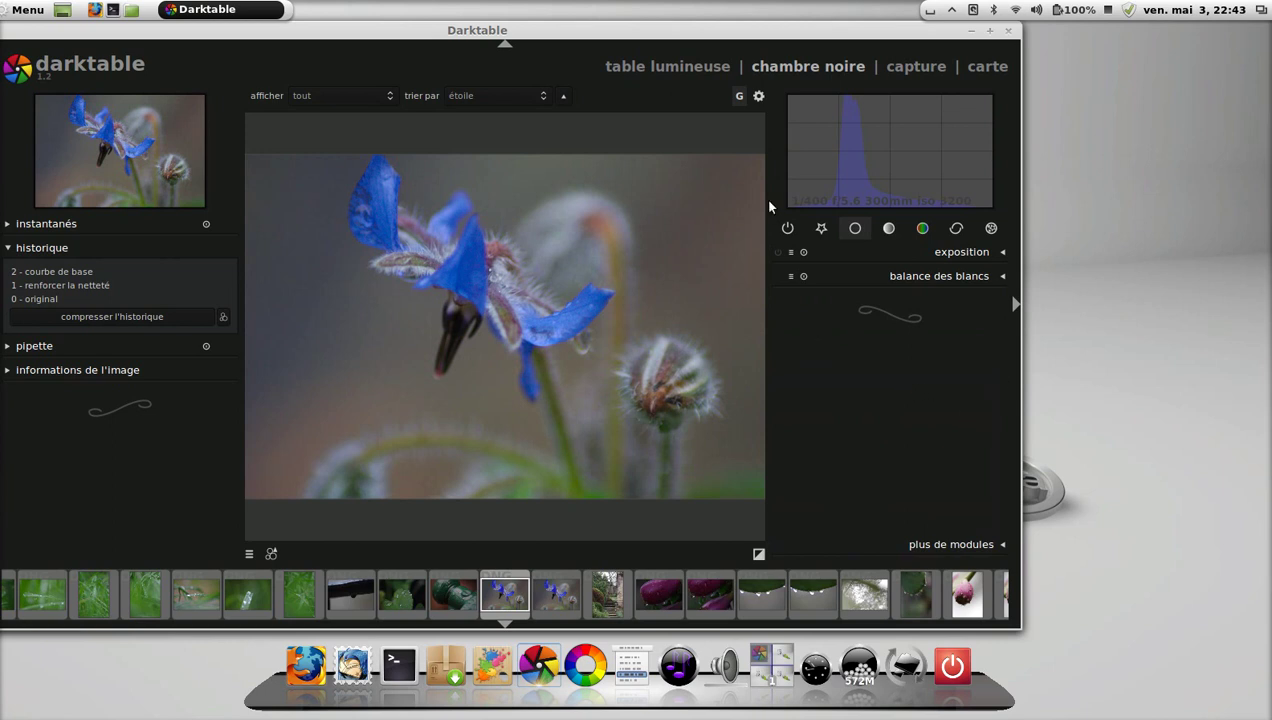
Switch between the active-modules and favourites groups, ending on the empty favourites group.
left_click(889, 228)
left_click(813, 230)
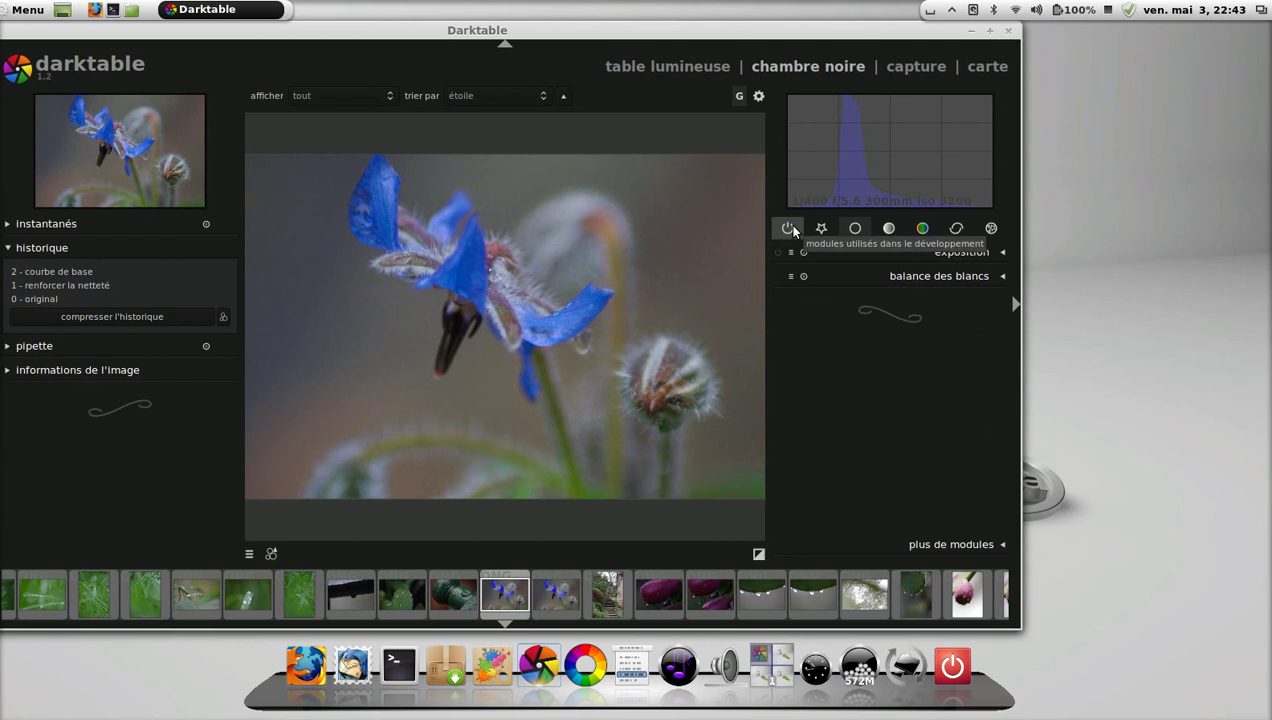
left_click(788, 228)
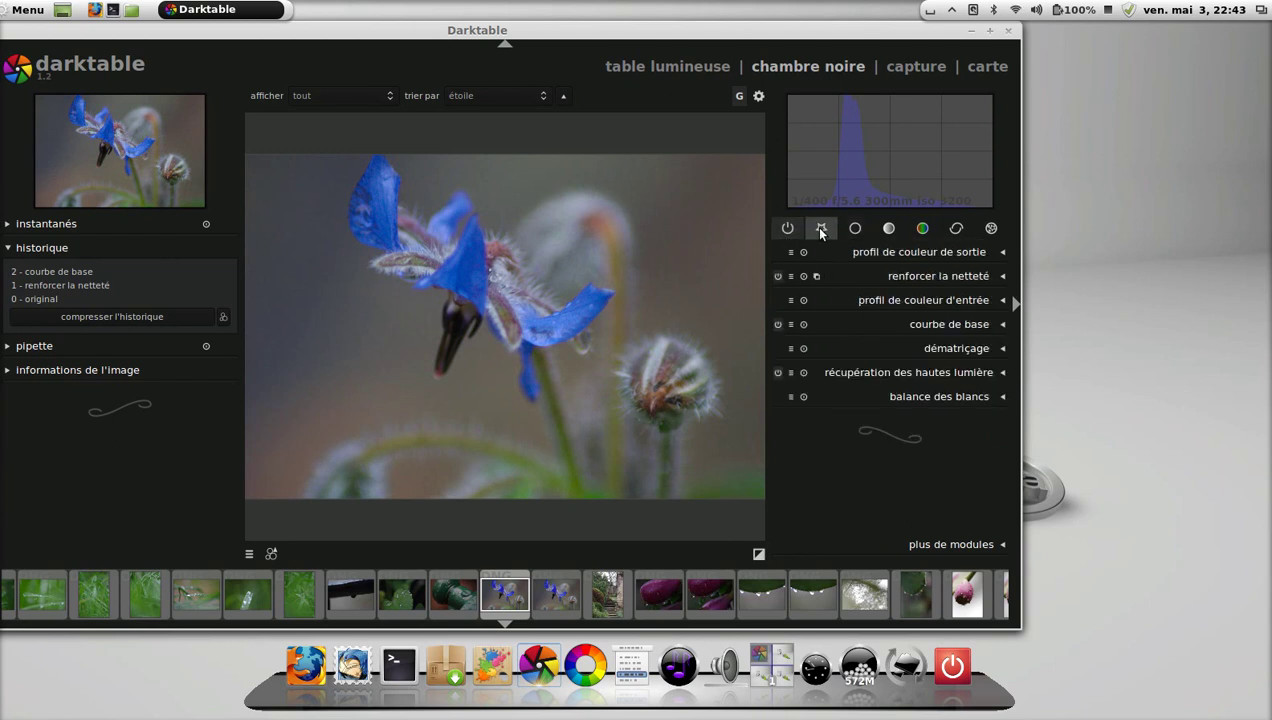
left_click(821, 229)
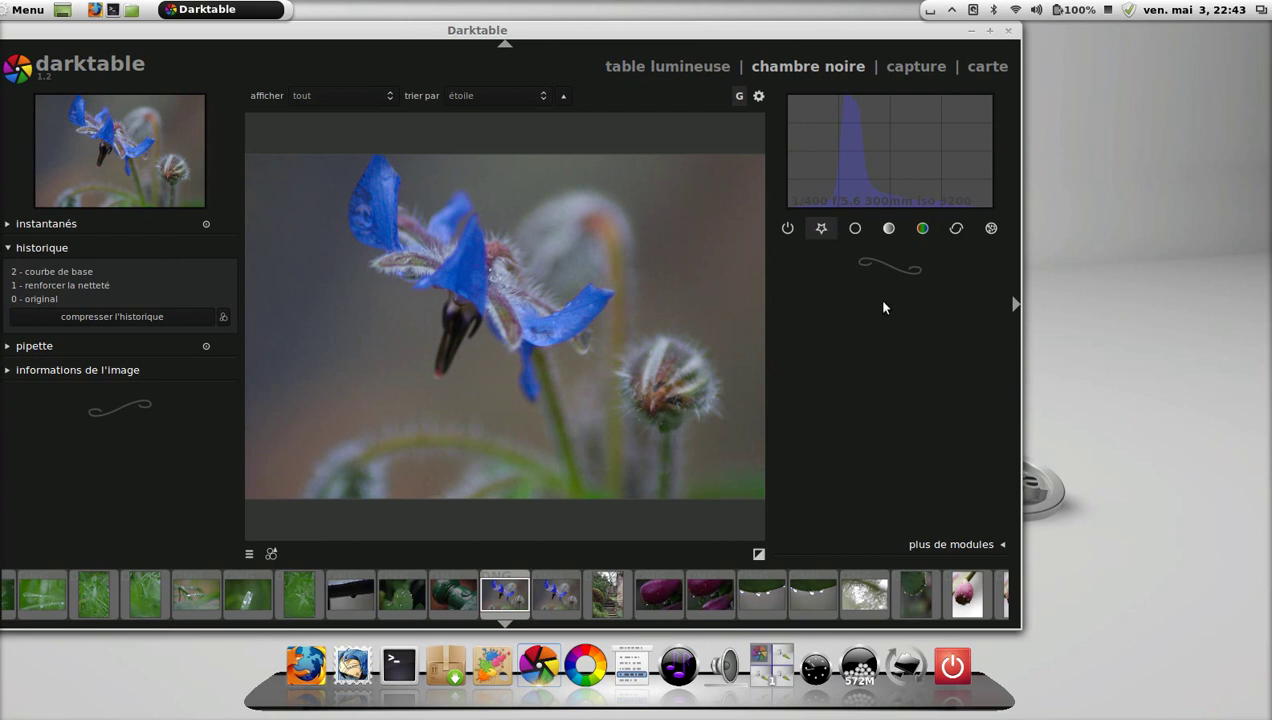
Browse the basic, tone, colour and effects module groups.
left_click(865, 231)
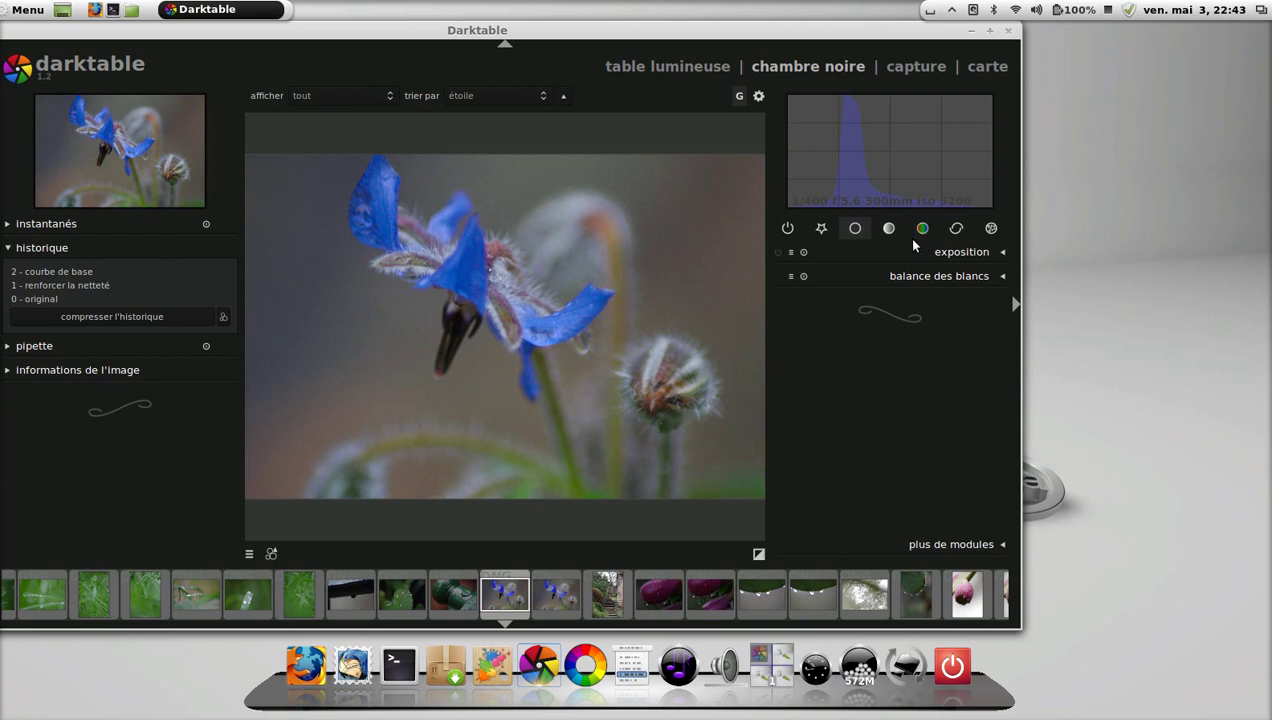
left_click(894, 240)
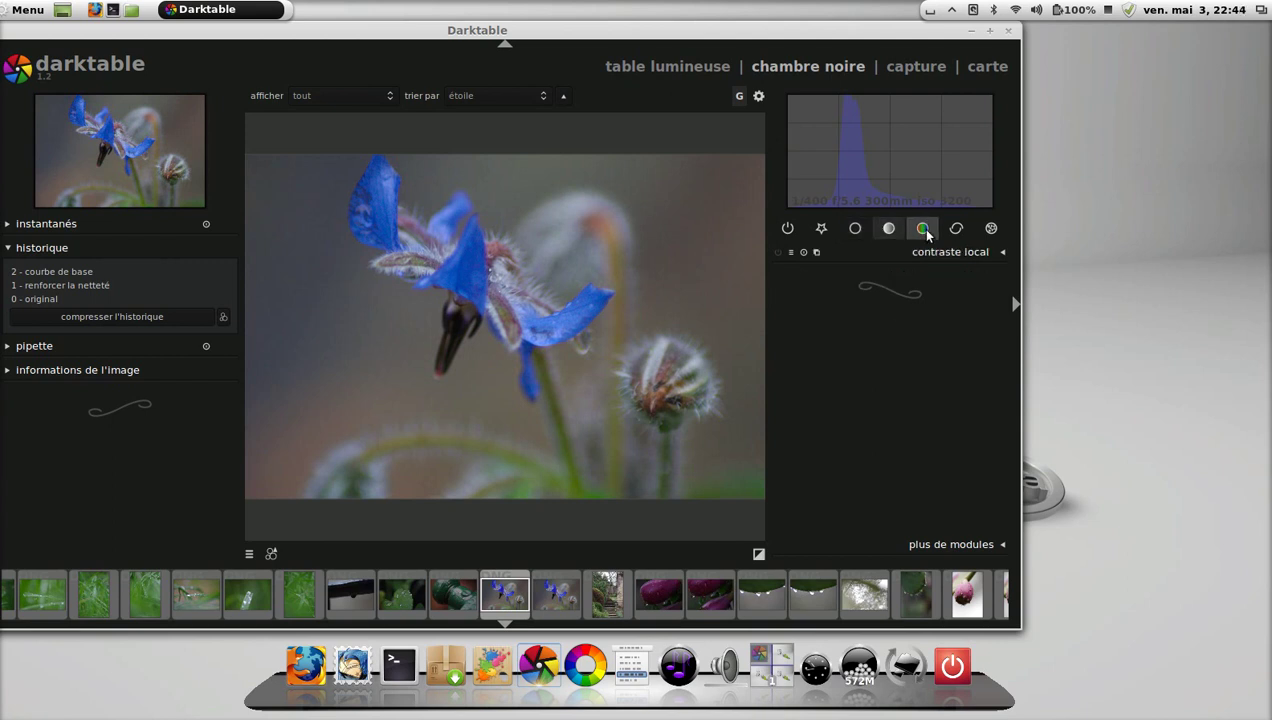
left_click(924, 231)
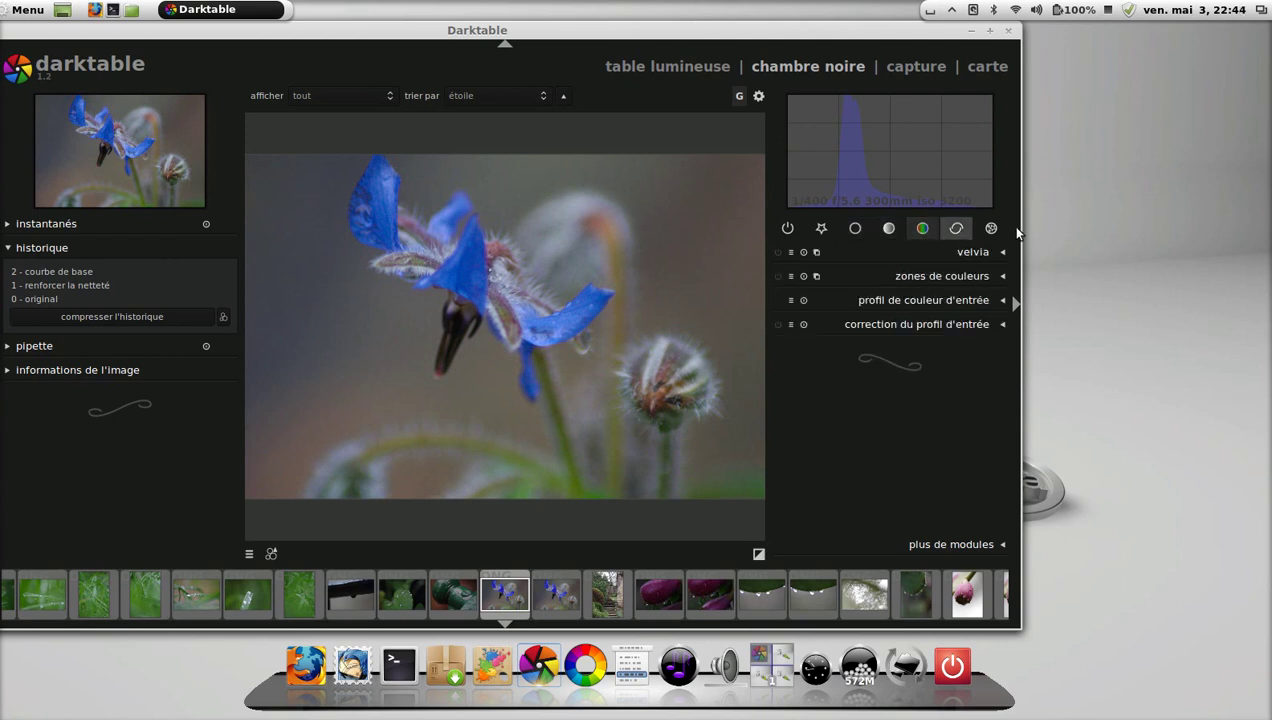
left_click(991, 228)
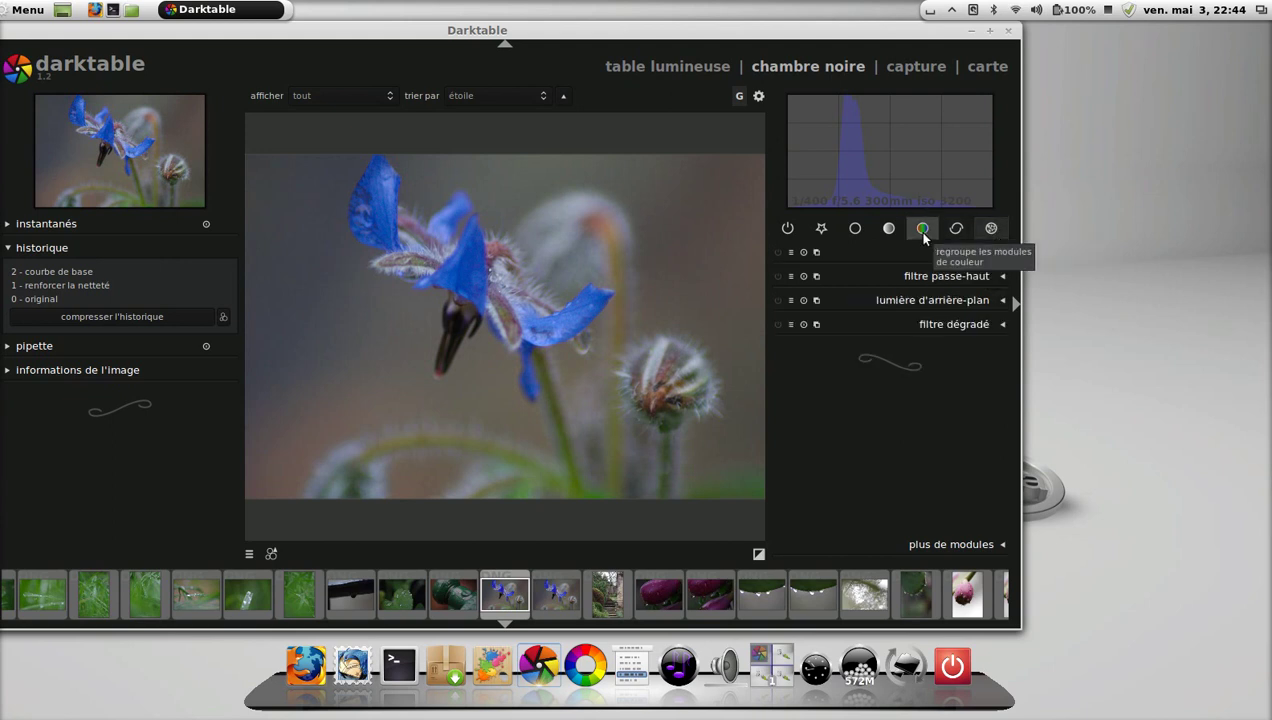
Expand 'plus de modules' and add correction des couleurs to the colour group.
left_click(1004, 546)
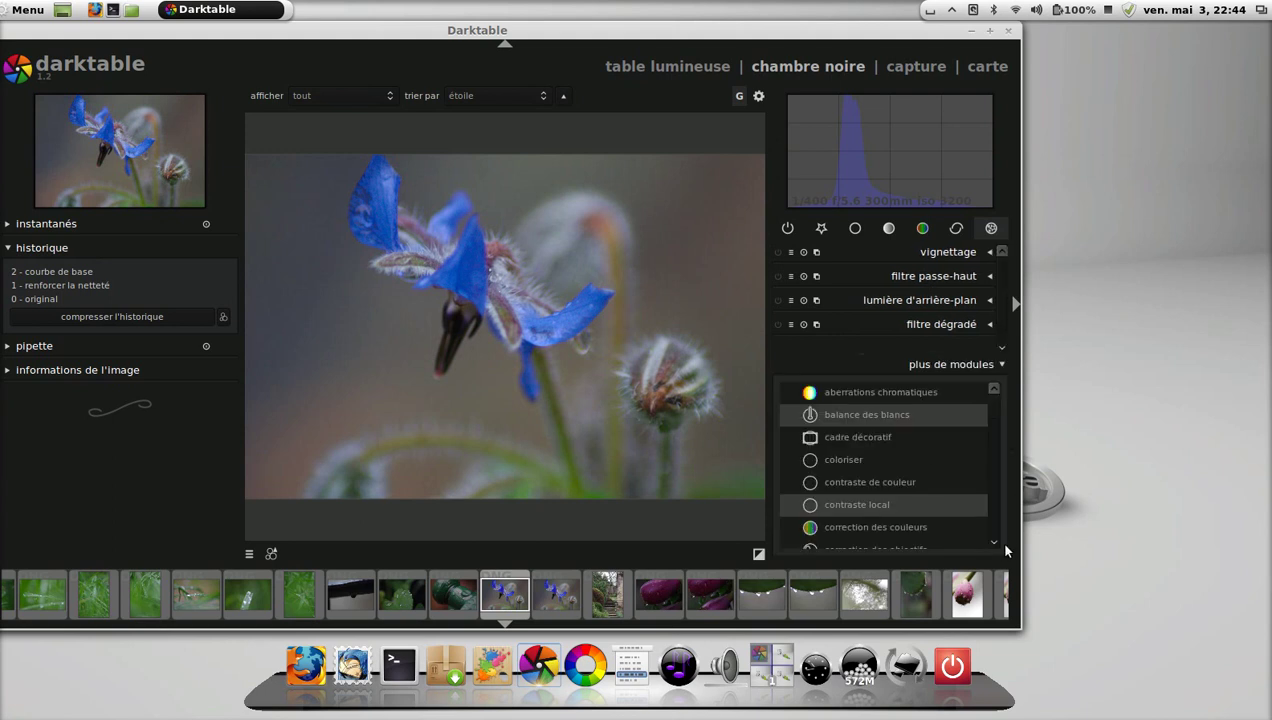
scroll(914, 472, "down", 3)
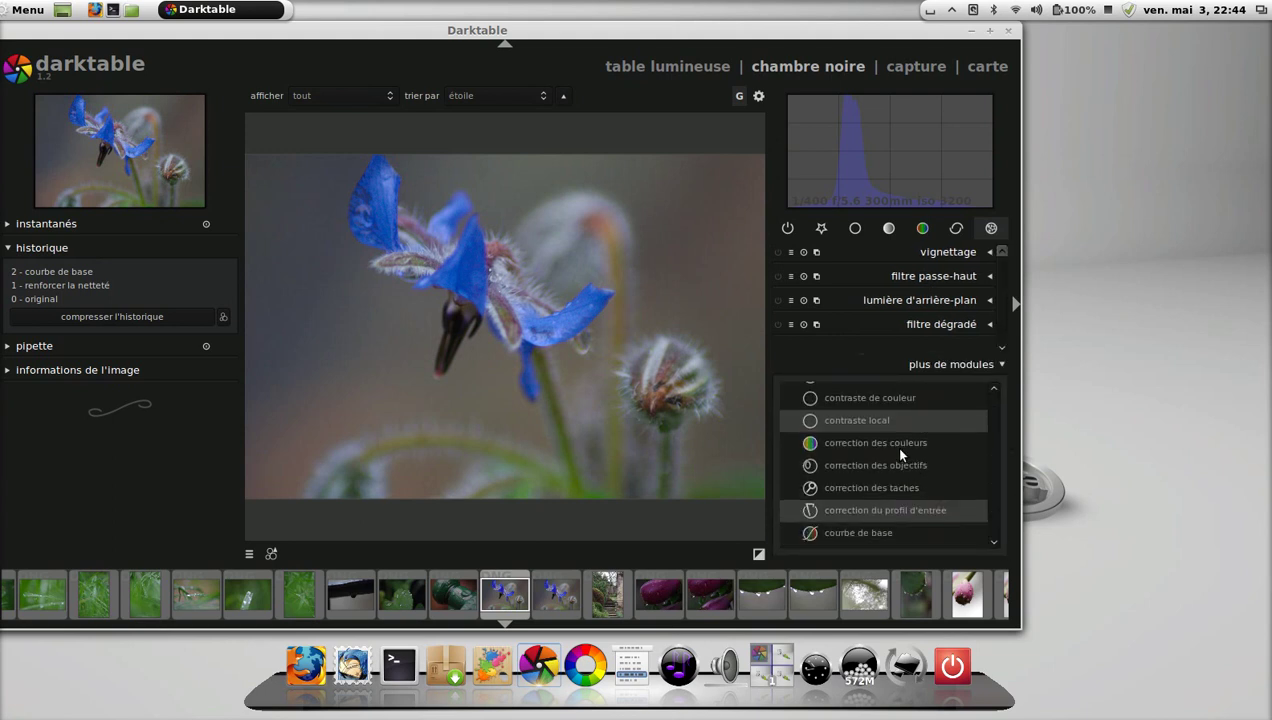
left_click(893, 443)
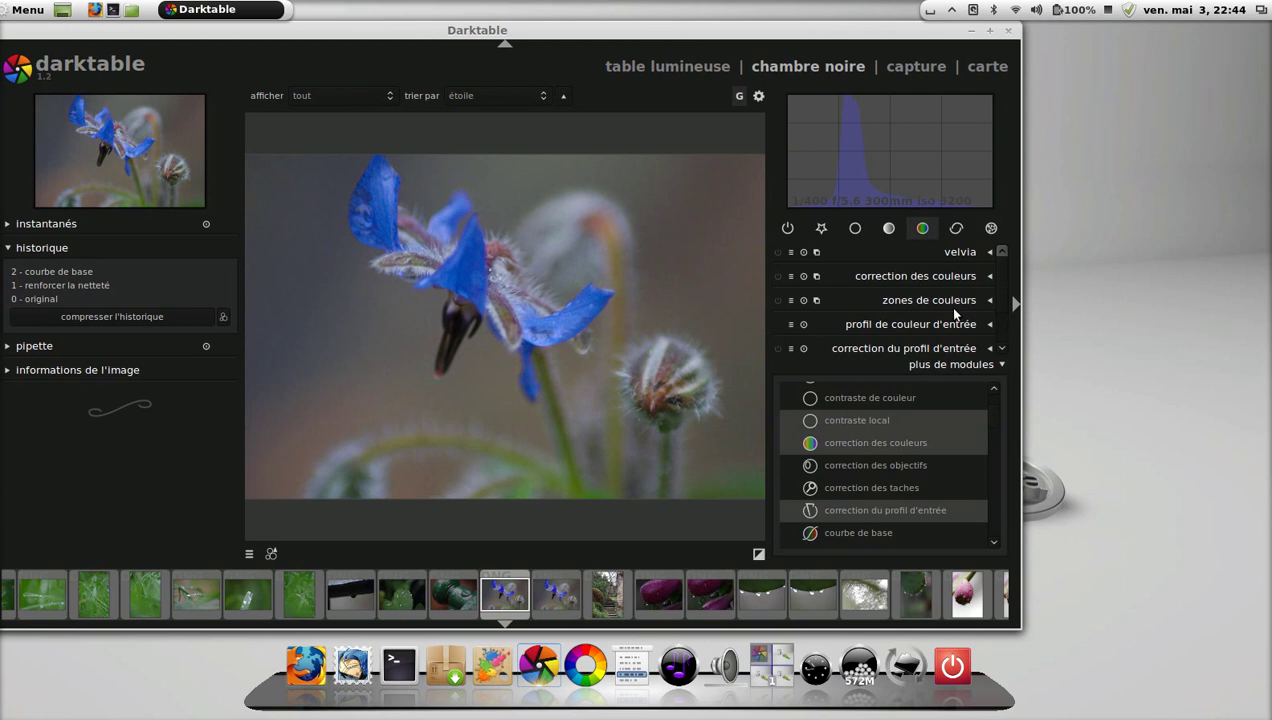
Star correction des couleurs, correction des objectifs, correction des taches and dématriçage in 'plus de modules'.
left_click(789, 444)
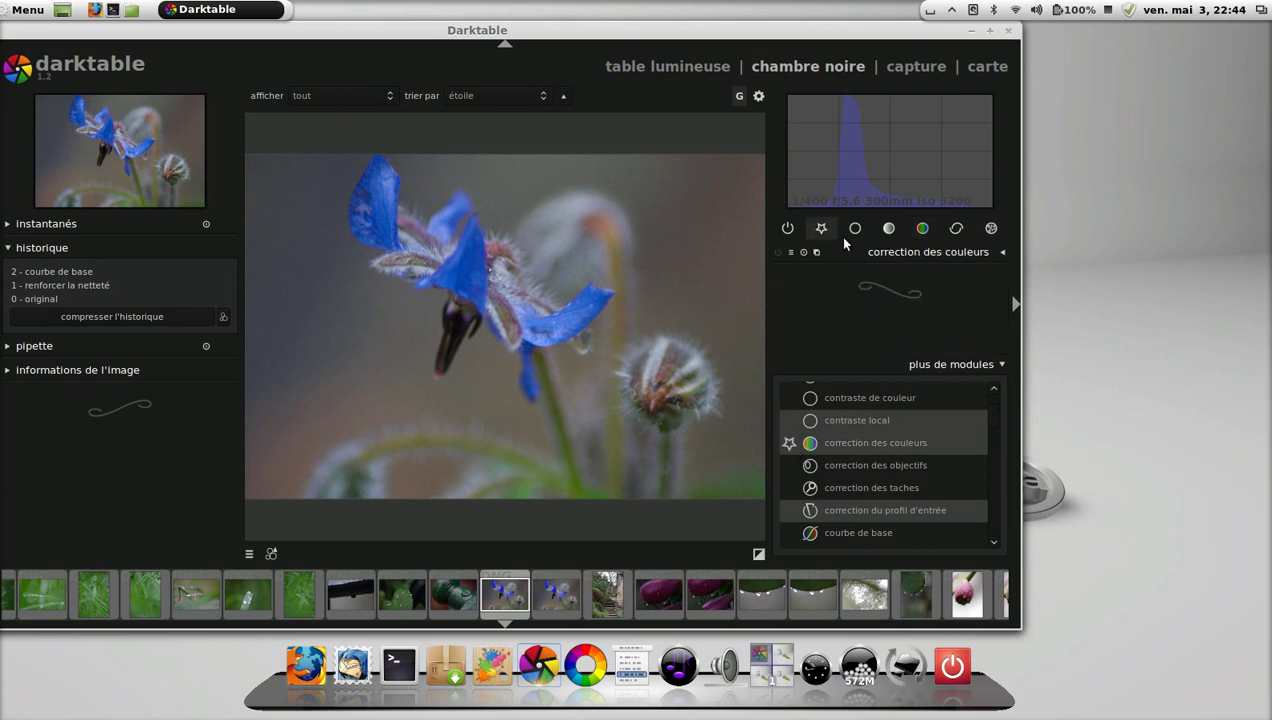
left_click(789, 465)
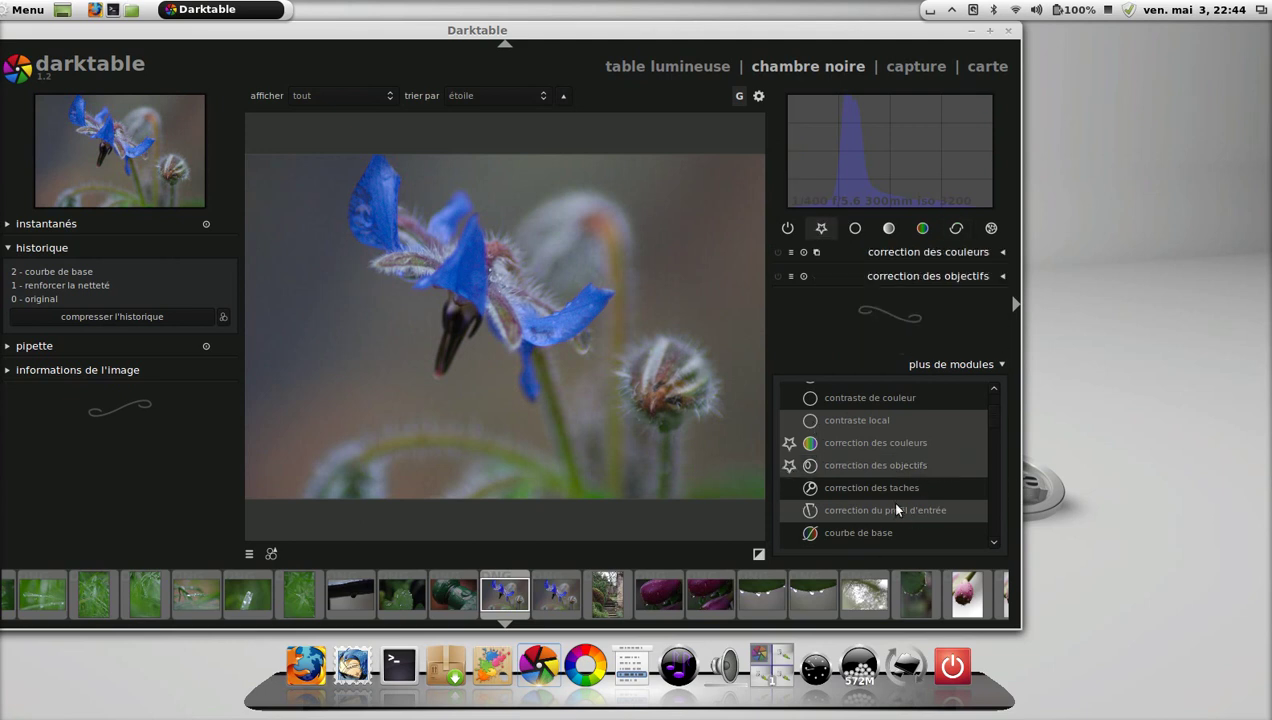
left_click(786, 489)
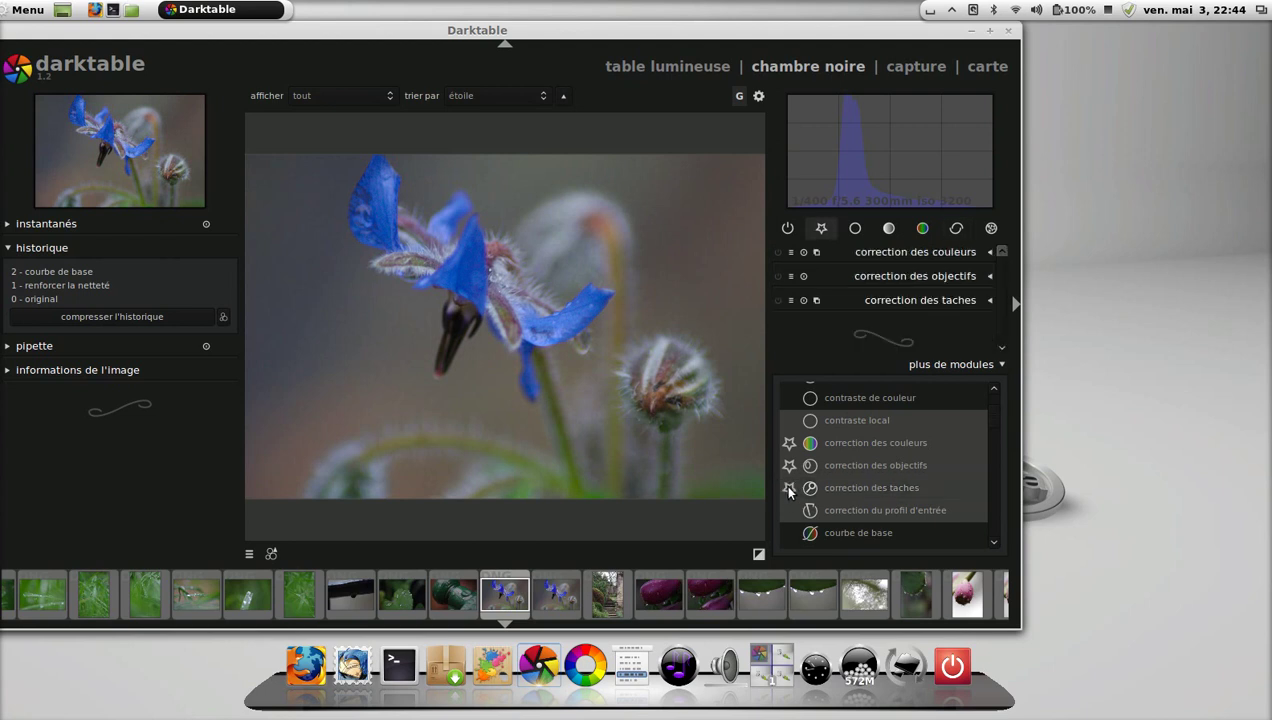
scroll(954, 485, "down", 2)
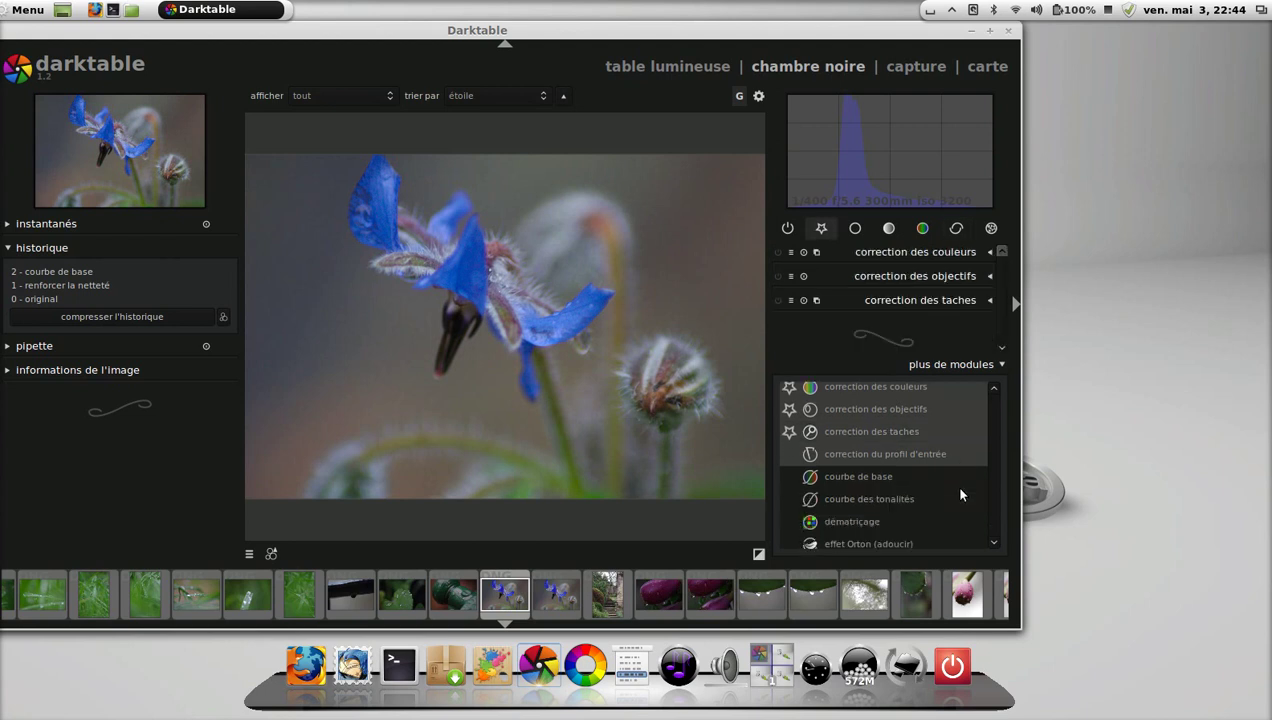
left_click(791, 522)
Star 'effet Orton (adoucir)' as a favourite and expand its settings panel.
scroll(876, 511, "down", 2)
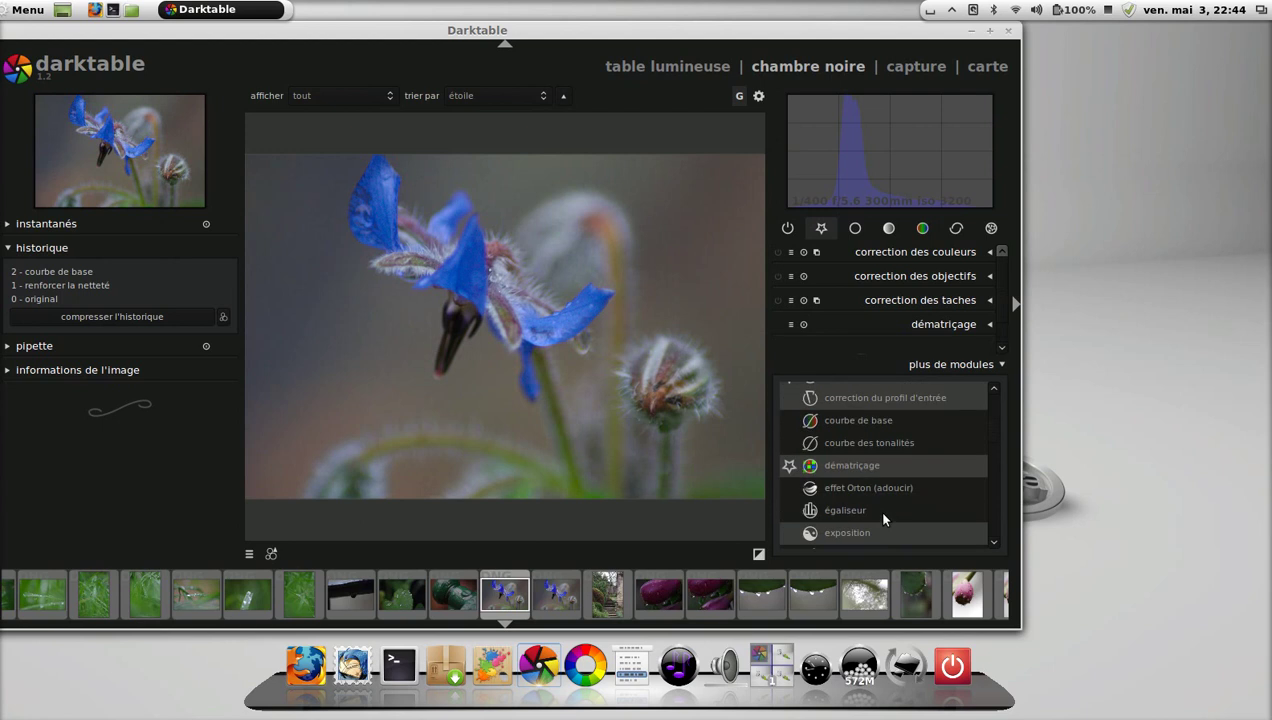
left_click(789, 488)
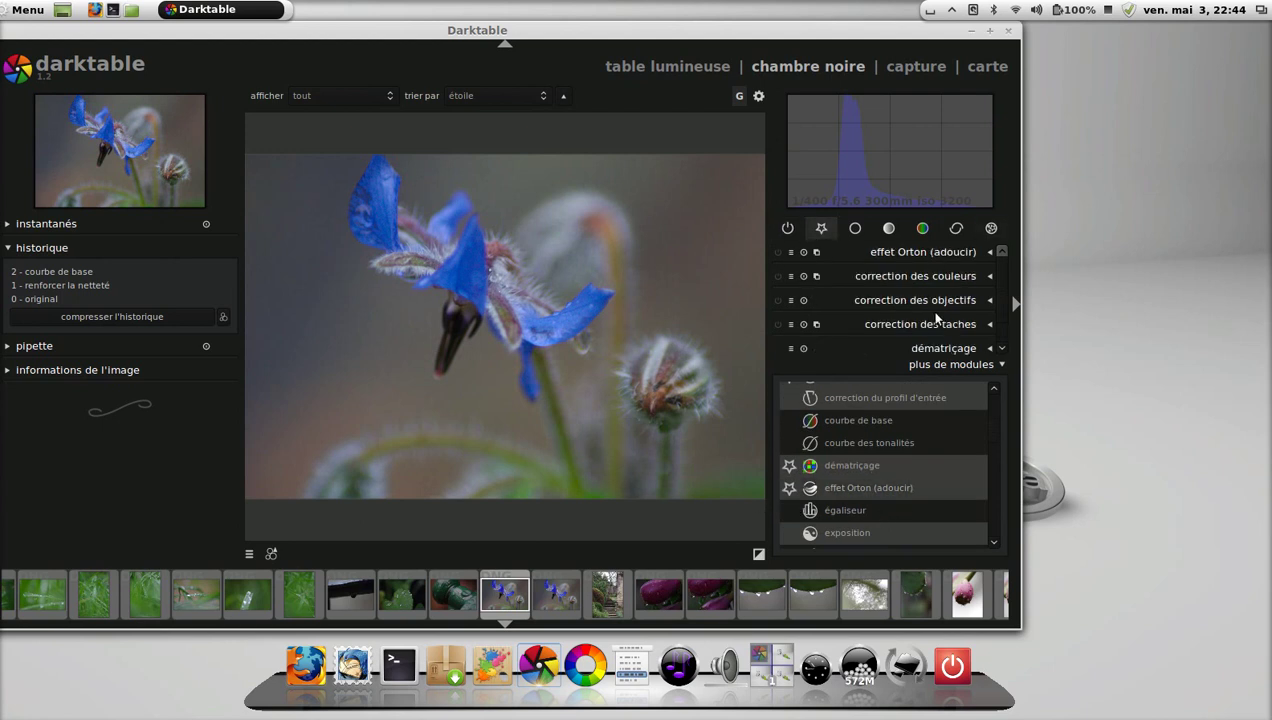
left_click(989, 253)
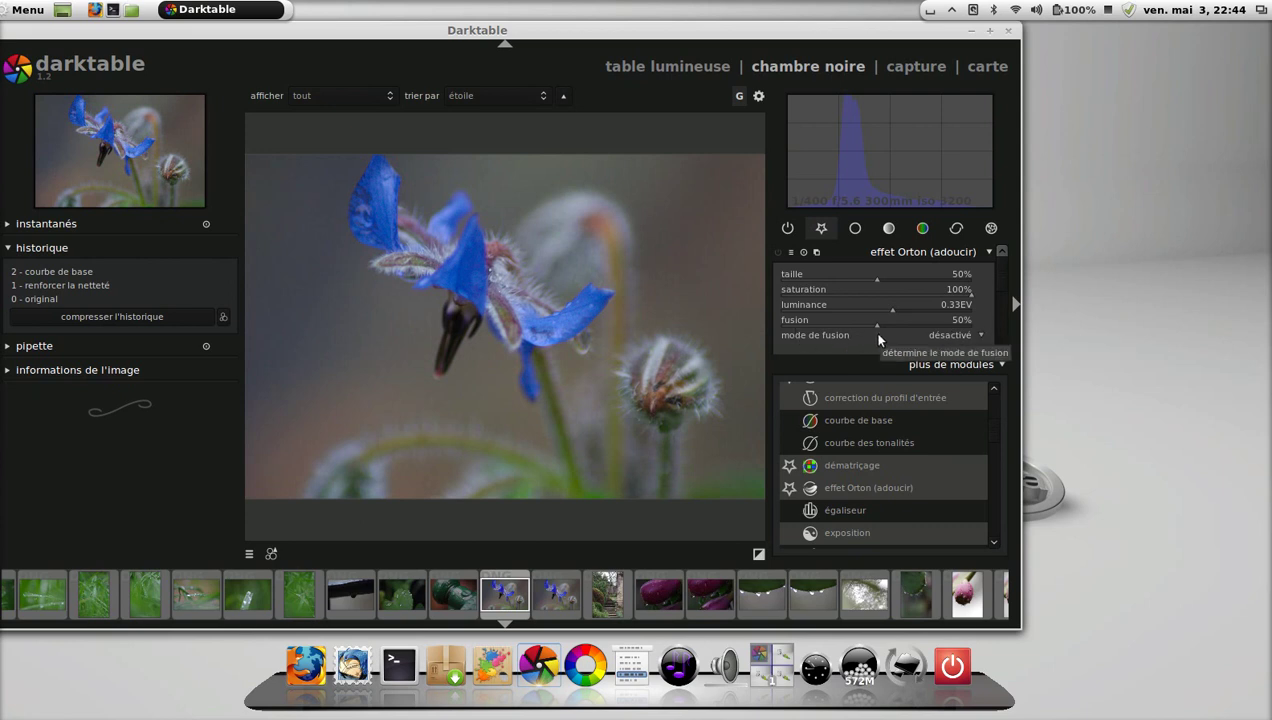
Switch the Orton effect's mode de fusion to assombrir, then go back to the table lumineuse view.
left_click(972, 340)
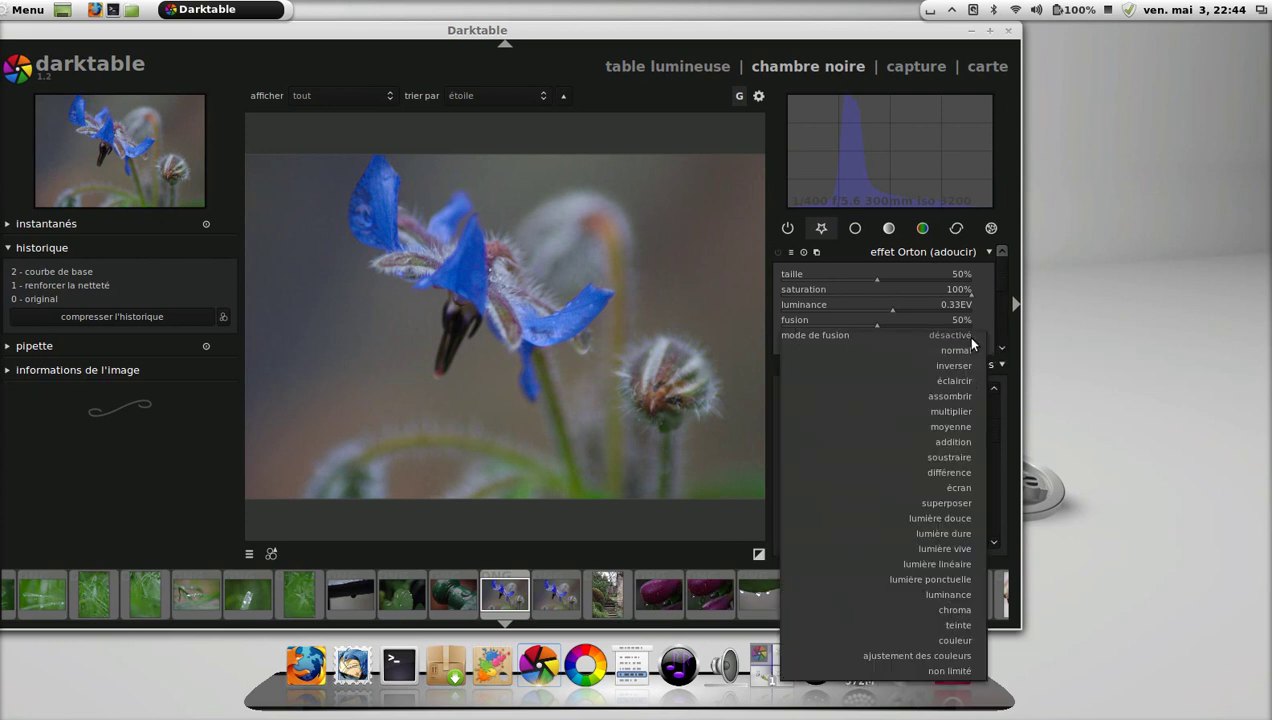
left_click(962, 397)
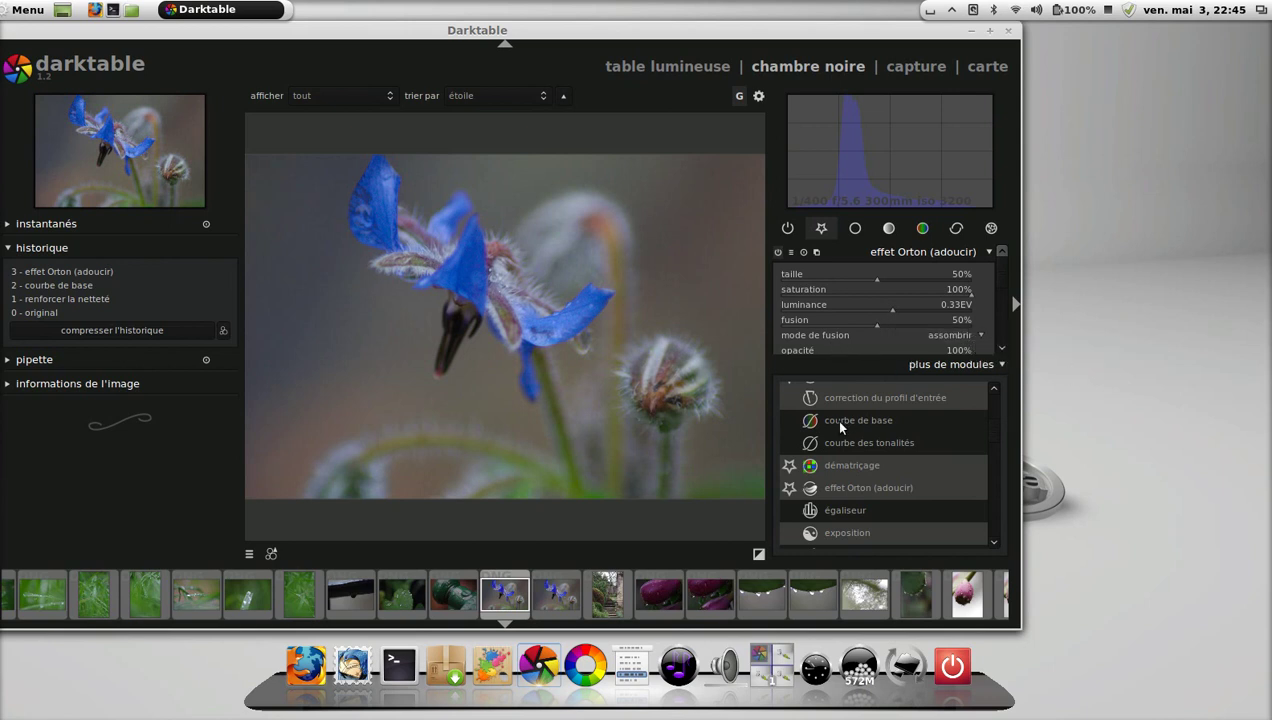
left_click(668, 66)
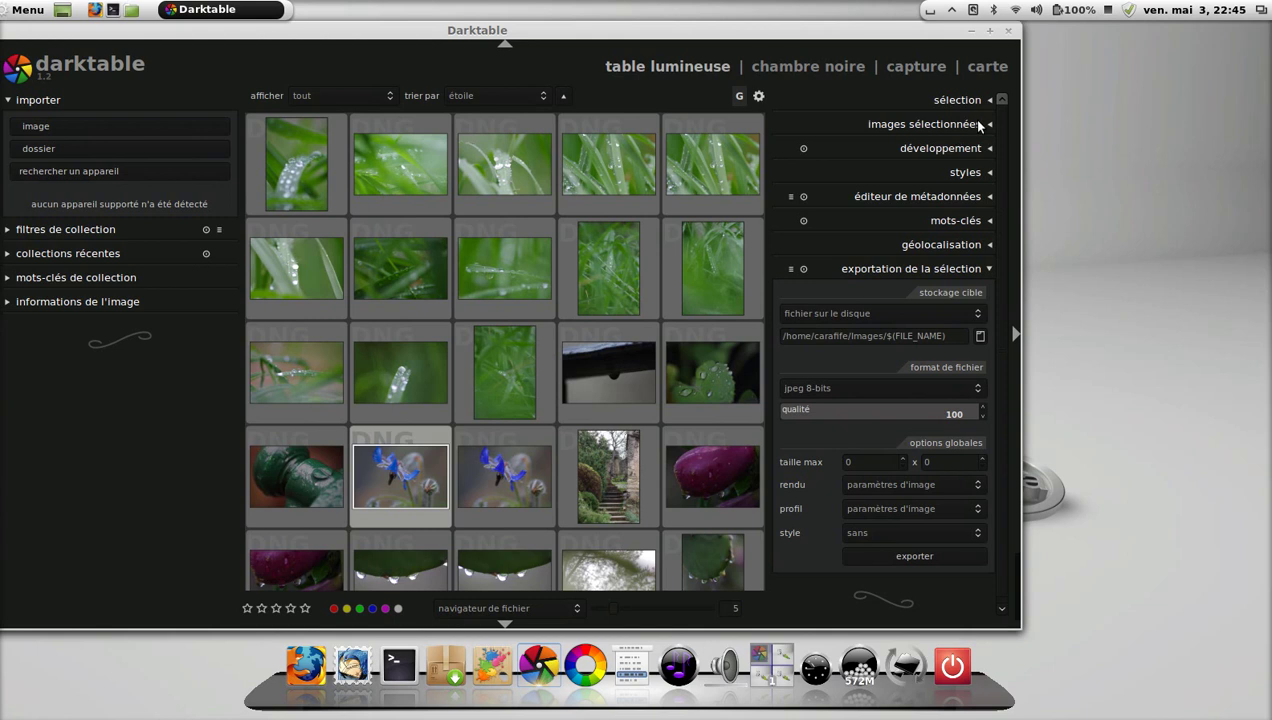
Select the second photo in the top row and expand its selected-images and copy/paste development actions.
left_click(430, 174)
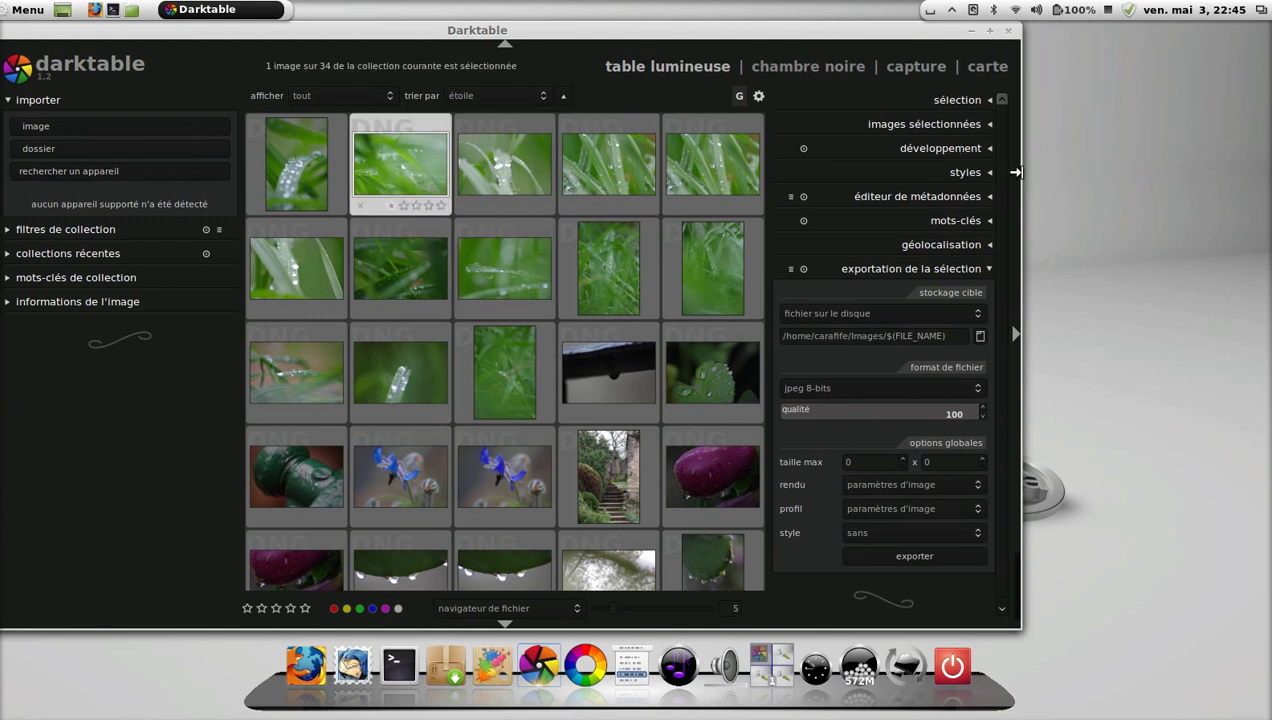
left_click(988, 128)
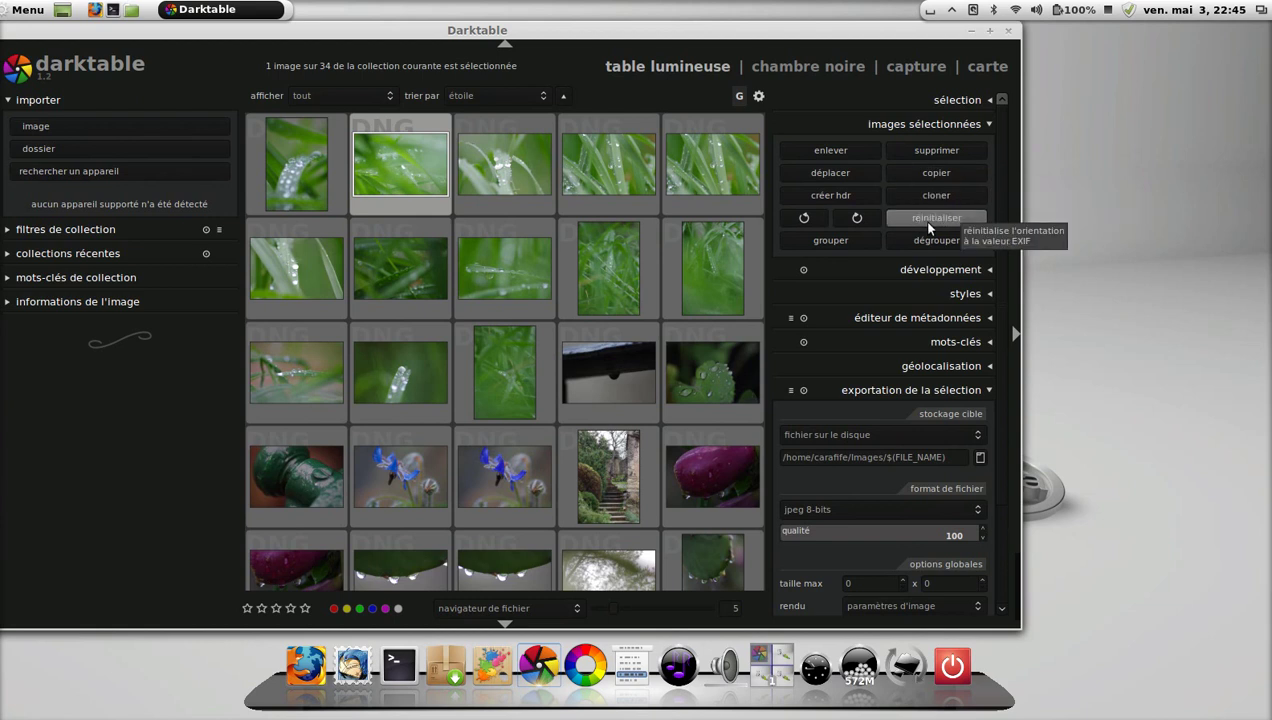
left_click(990, 270)
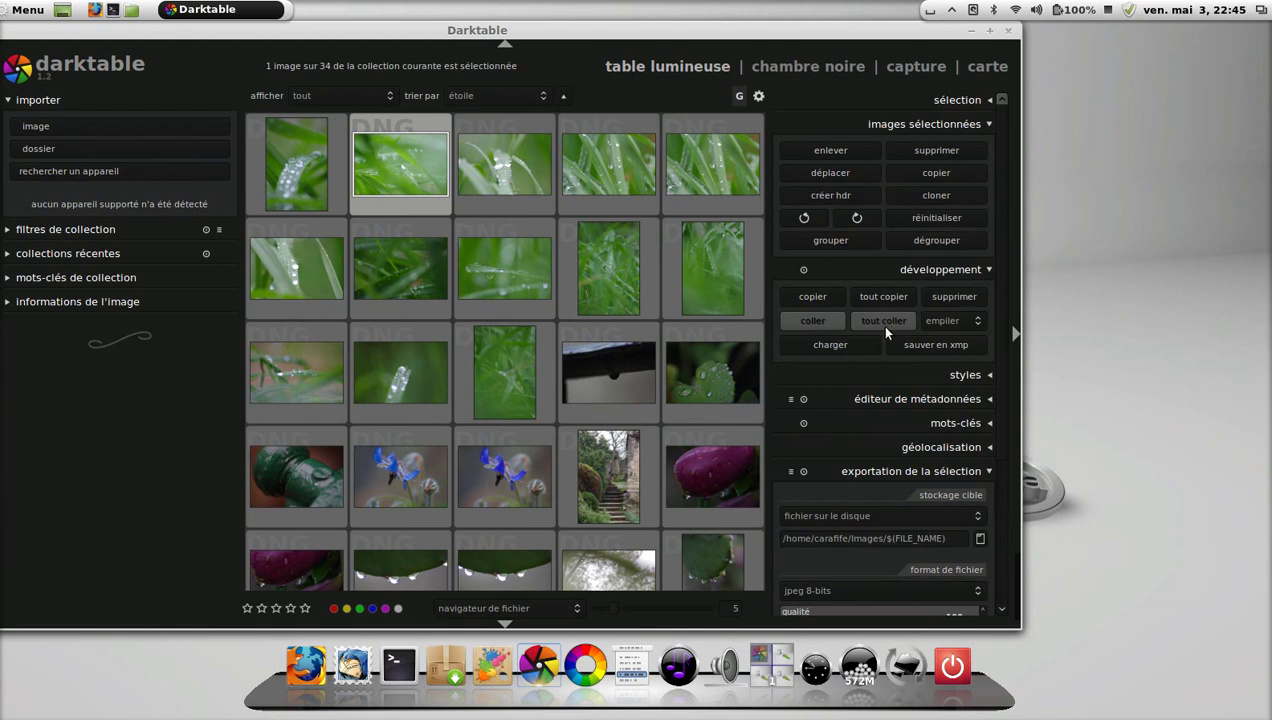
Set the export module's target storage to 'fichier sur le disque'.
scroll(968, 344, "down", 2)
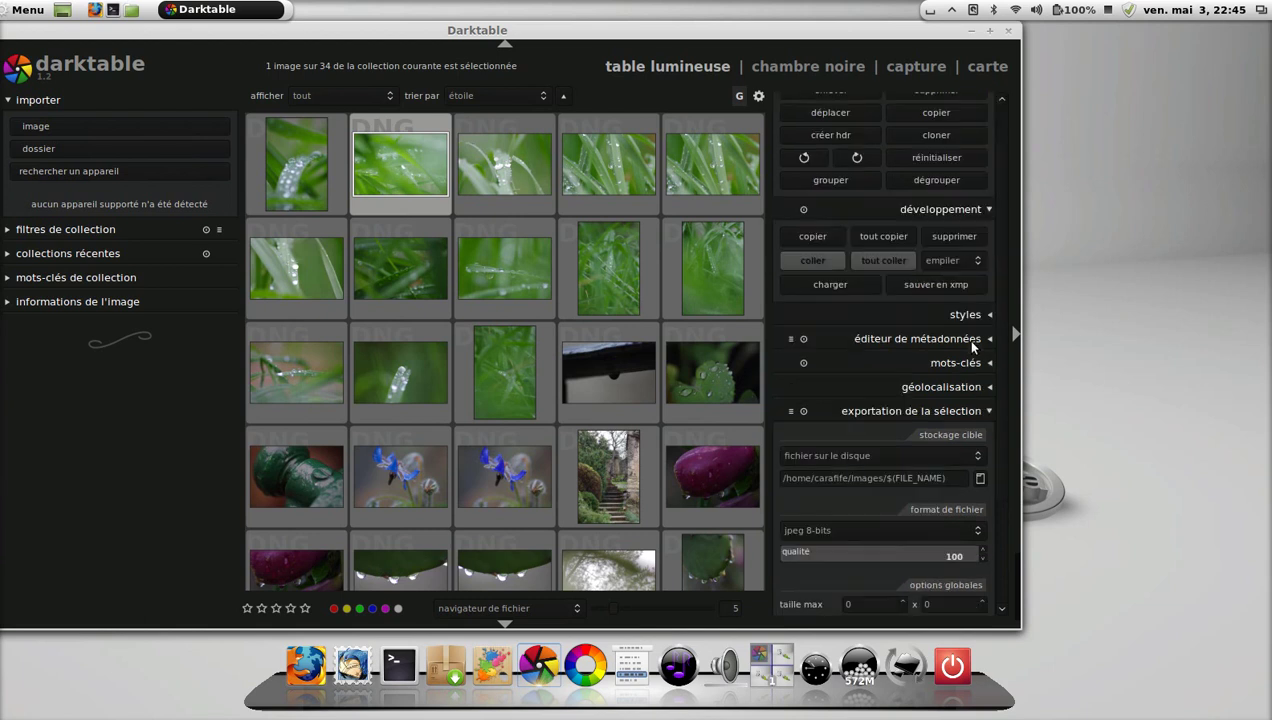
scroll(972, 342, "down", 2)
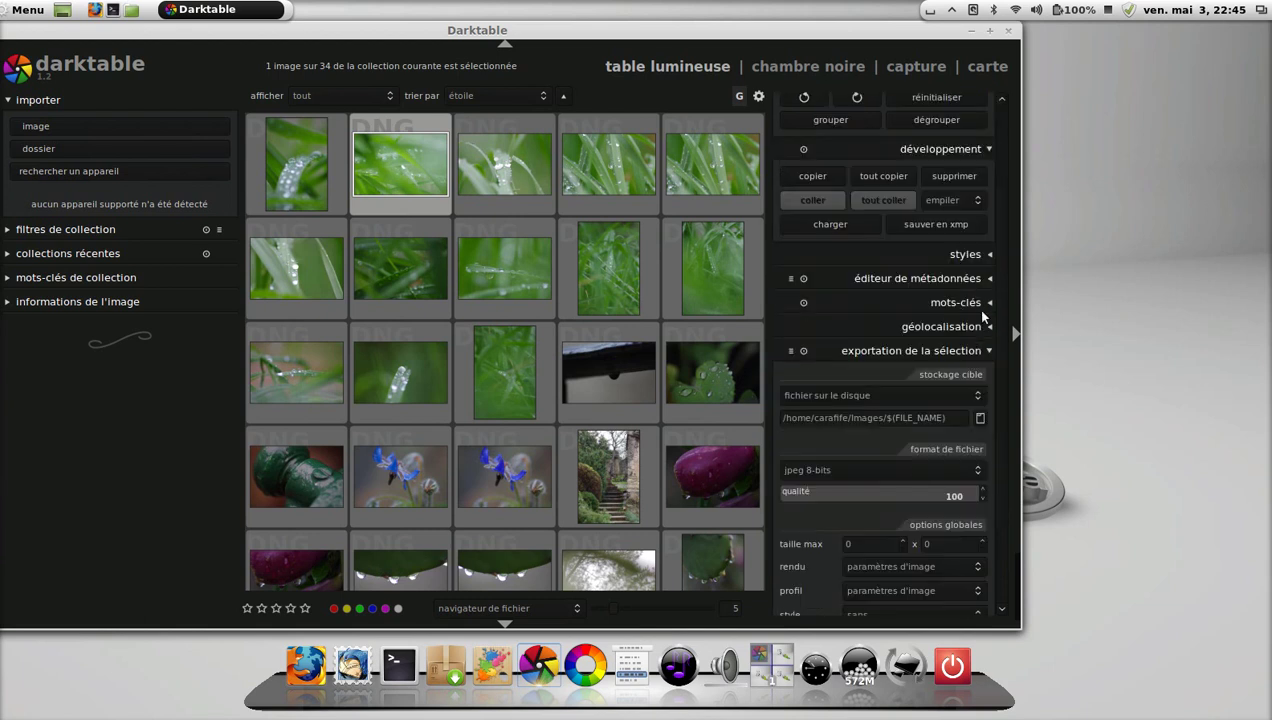
scroll(977, 325, "down", 2)
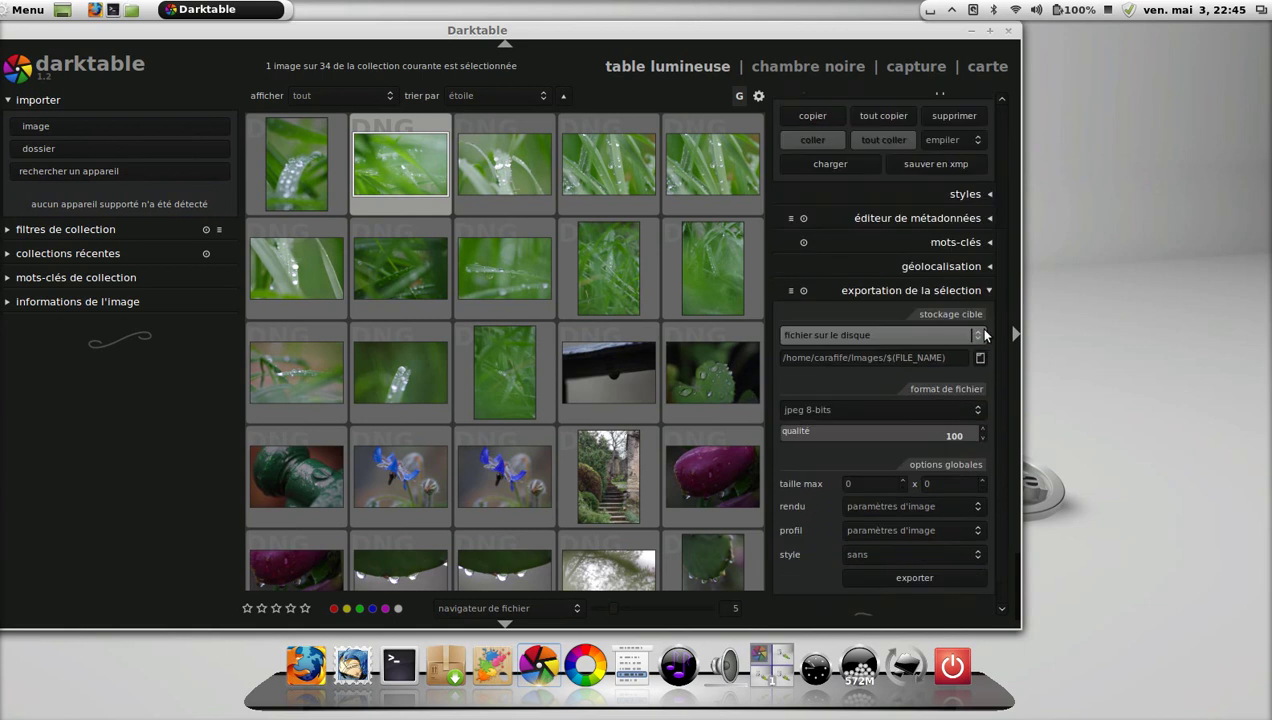
scroll(978, 327, "down", 1)
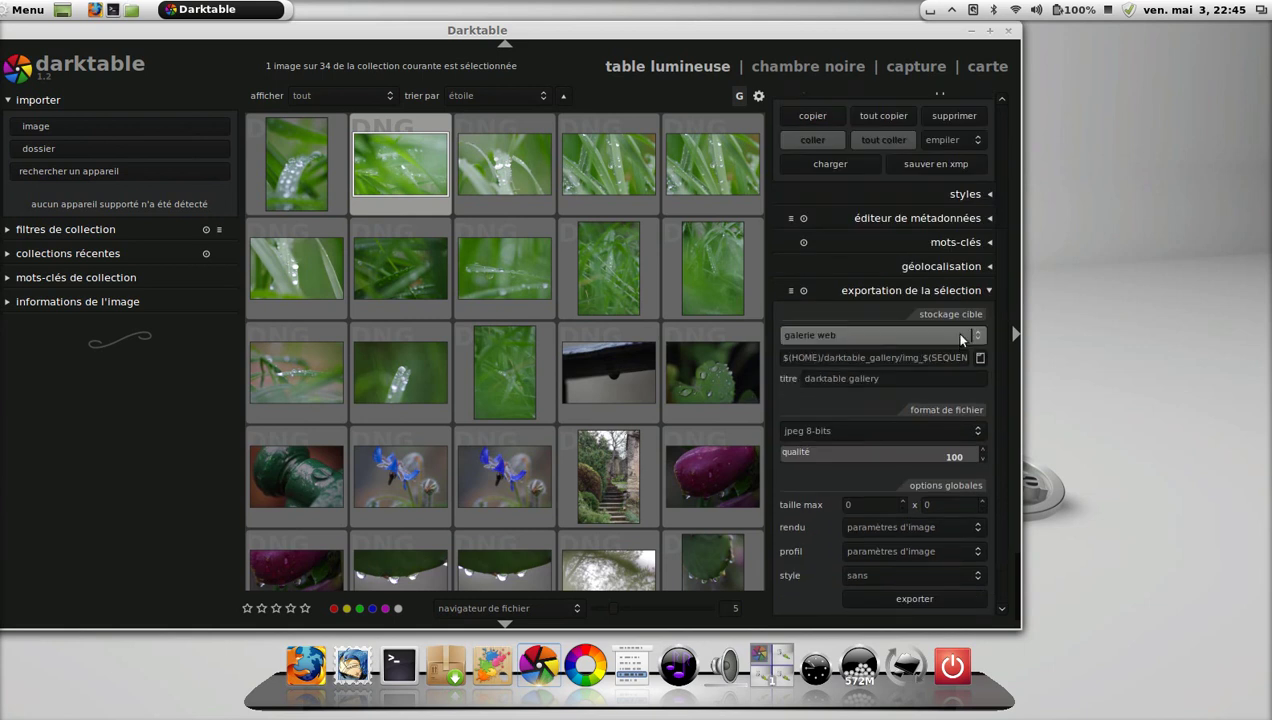
left_click(962, 338)
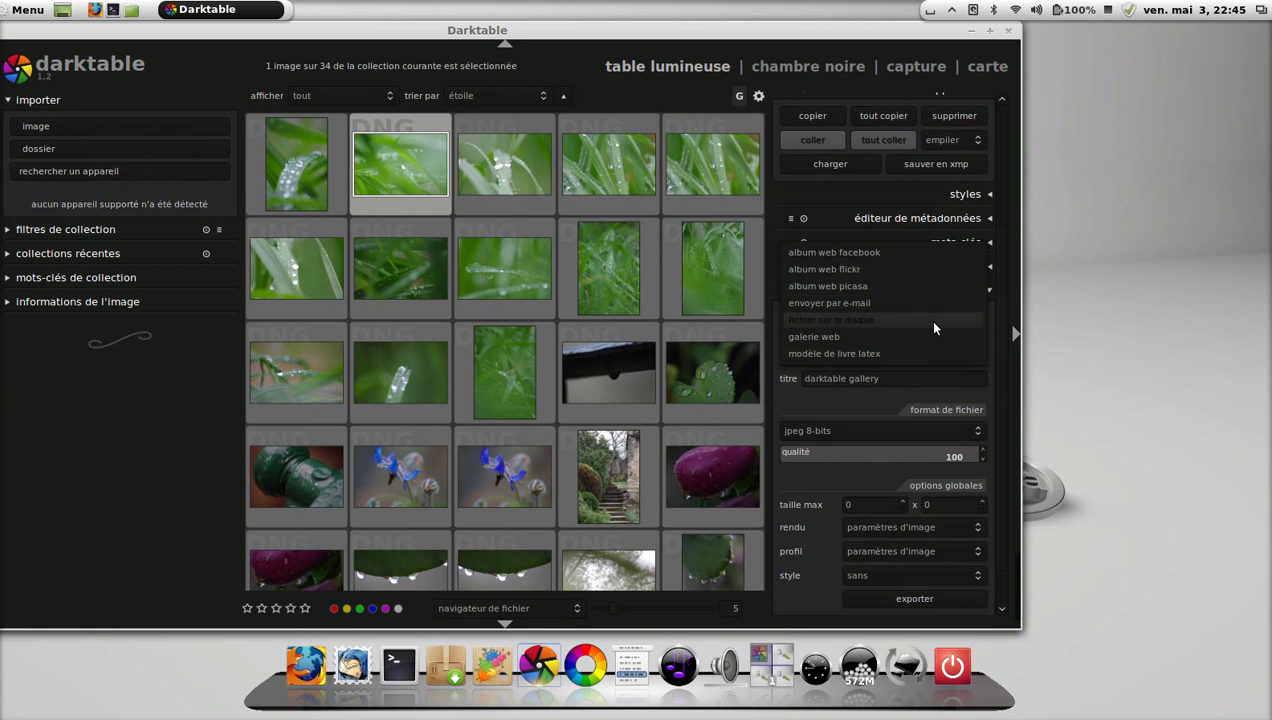
left_click(927, 319)
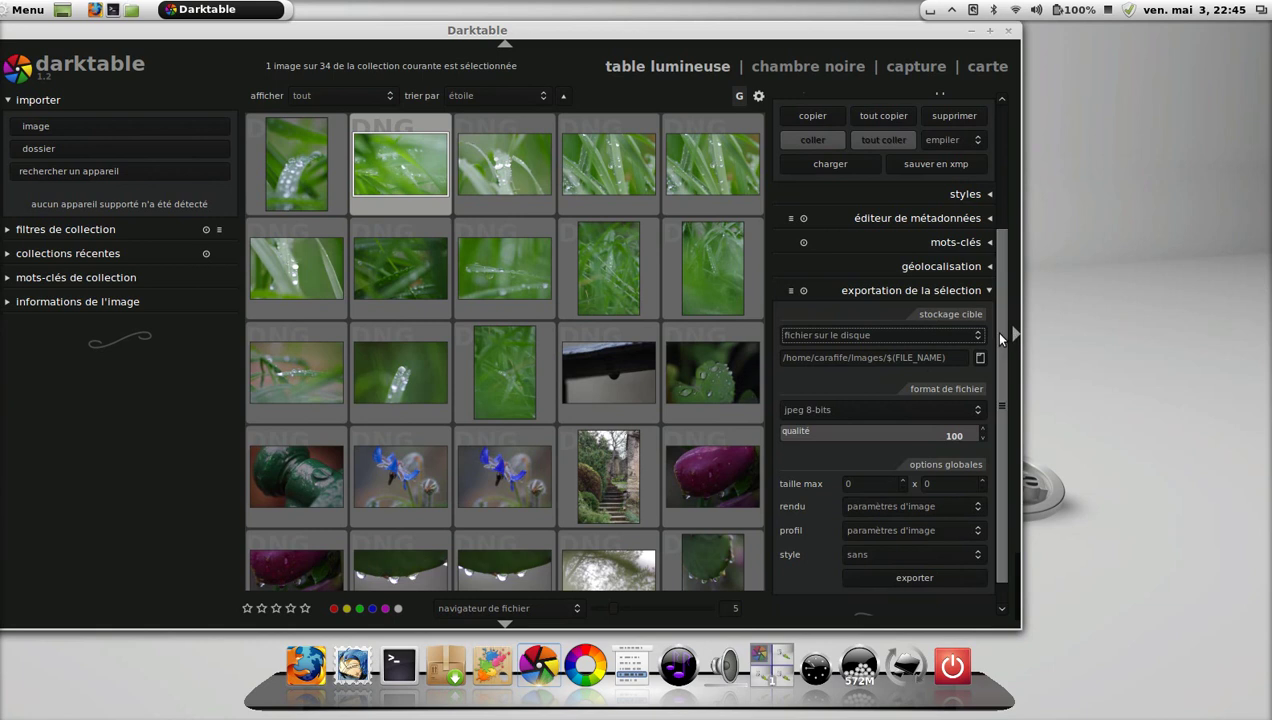
left_click_drag(1000, 334, 1000, 354)
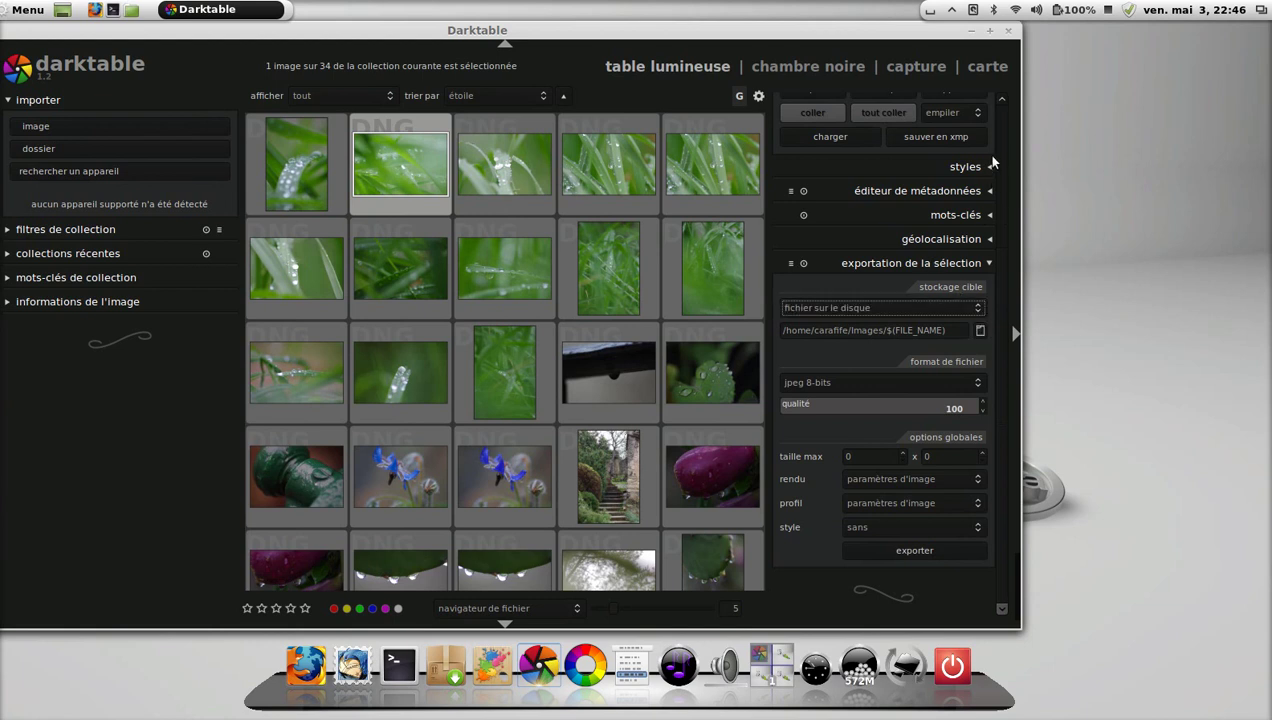
Collapse the export, selected images and development sections, then close Darktable.
left_click(990, 263)
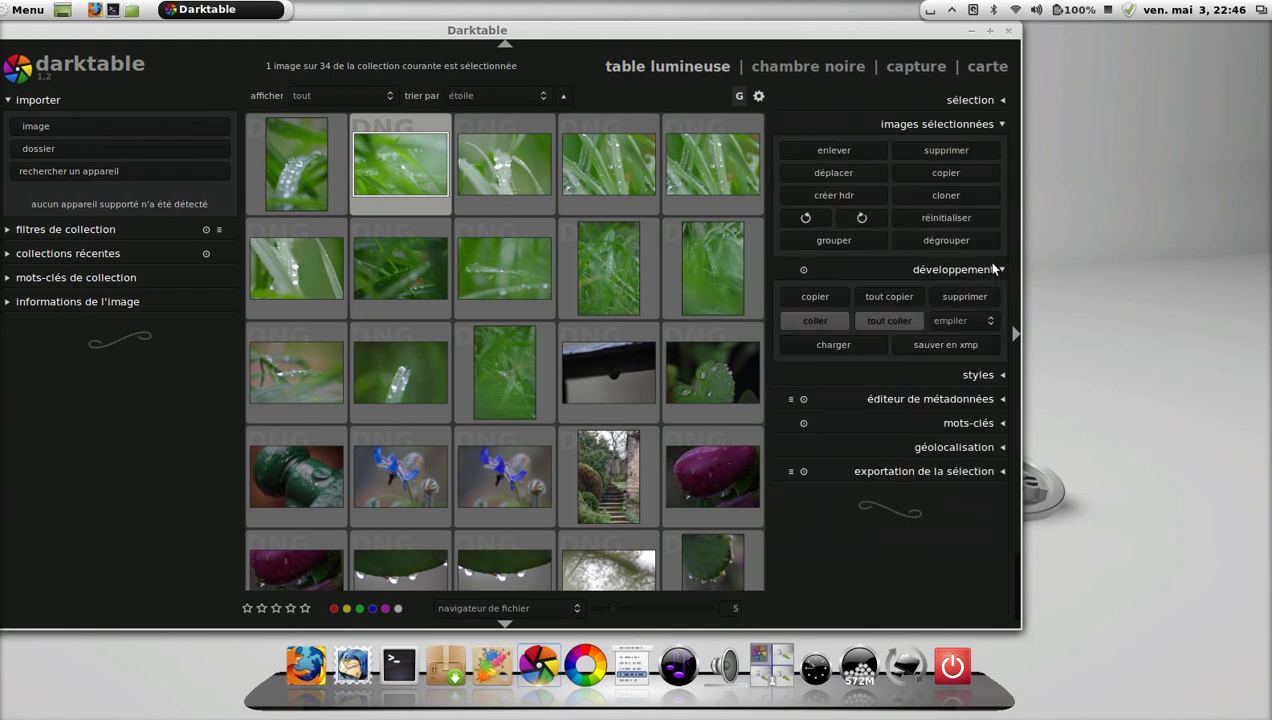
left_click(1003, 125)
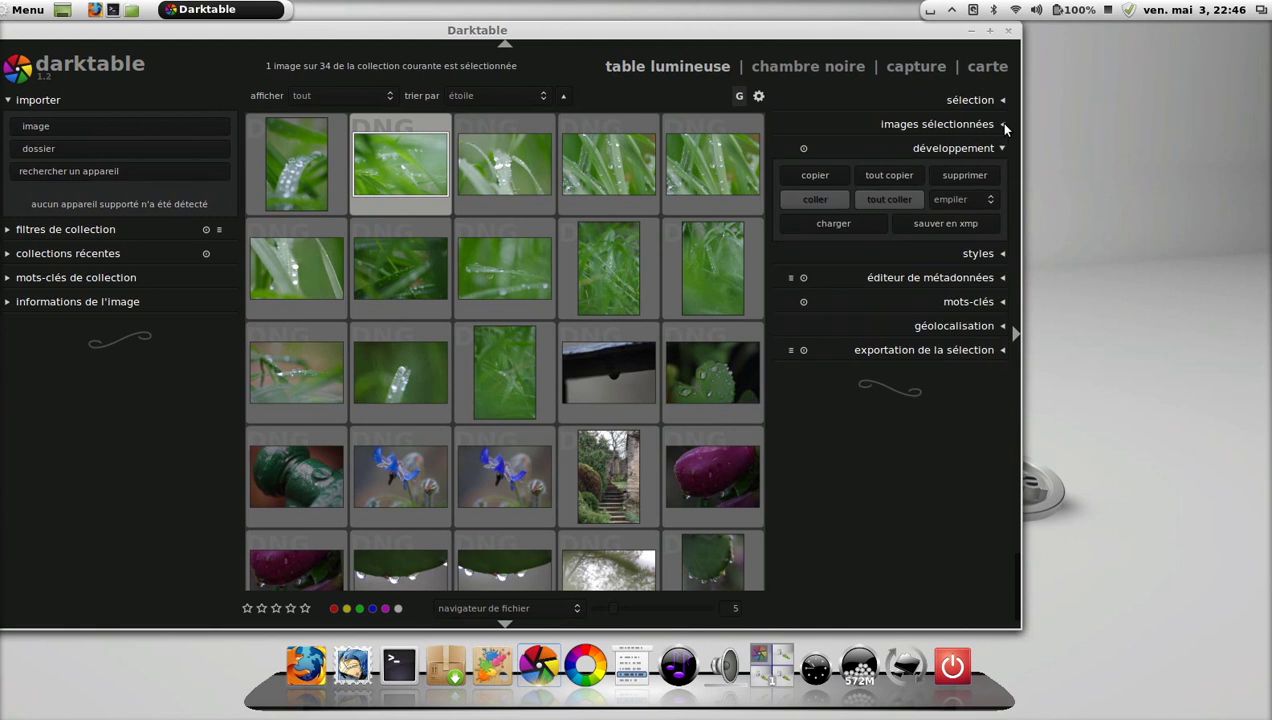
left_click(1003, 148)
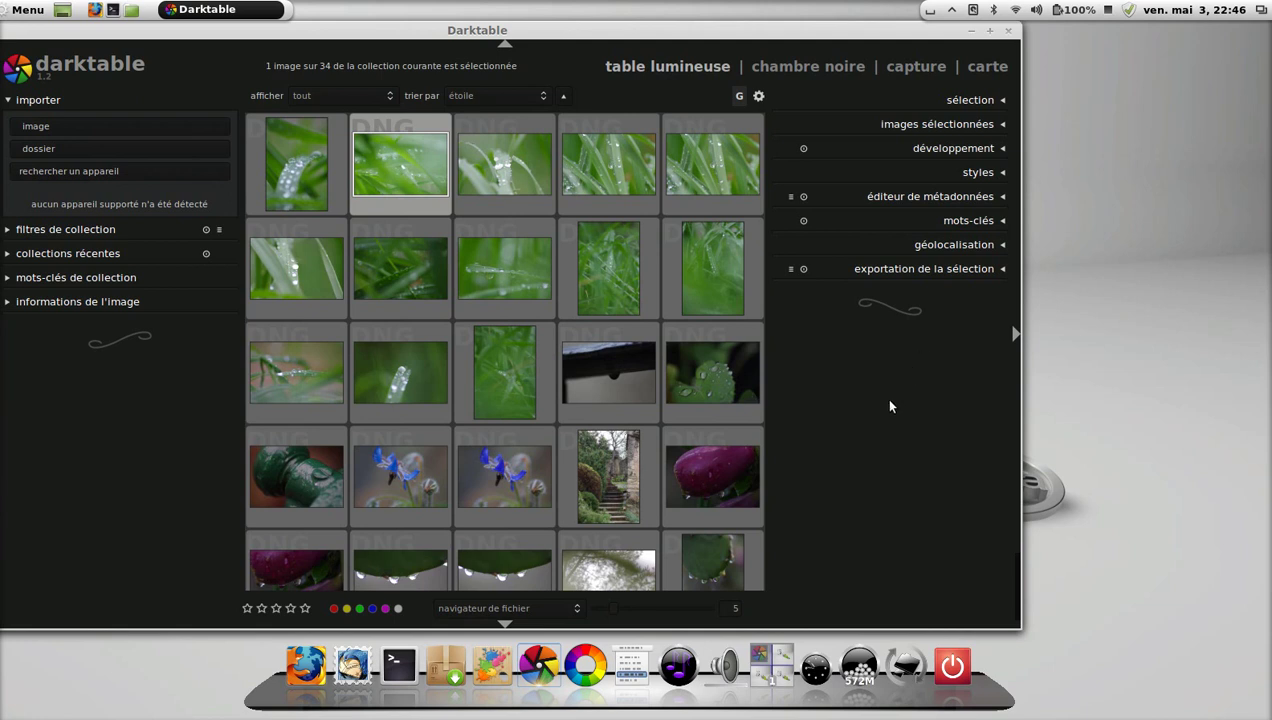
left_click(1017, 37)
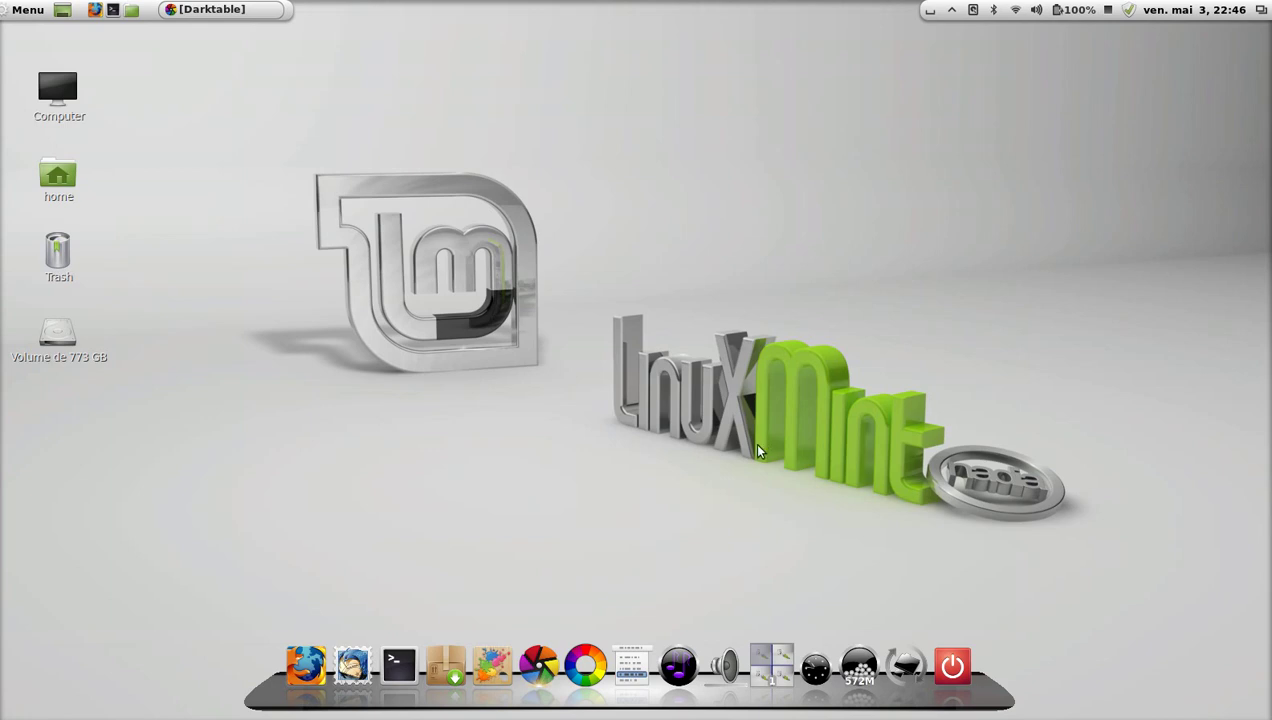
Launch Photivo from the Graphisme category of the Menu.
left_click(36, 12)
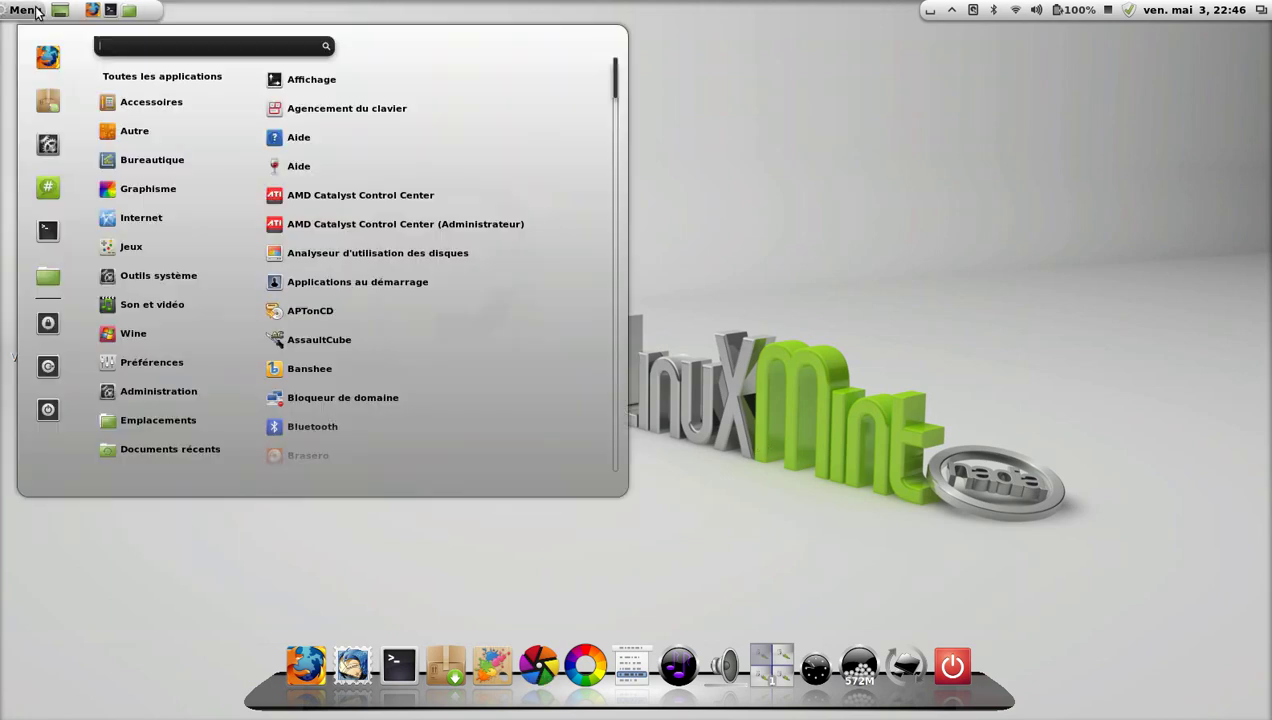
mouse_move(158, 200)
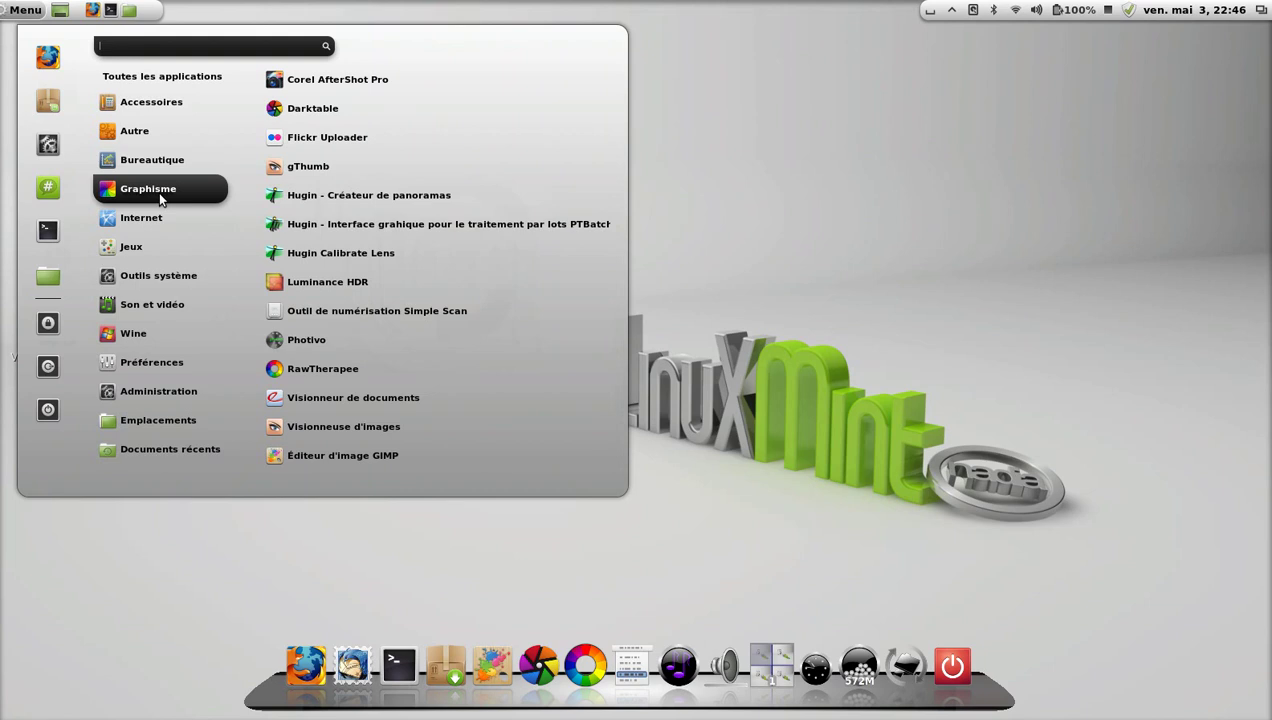
left_click(324, 339)
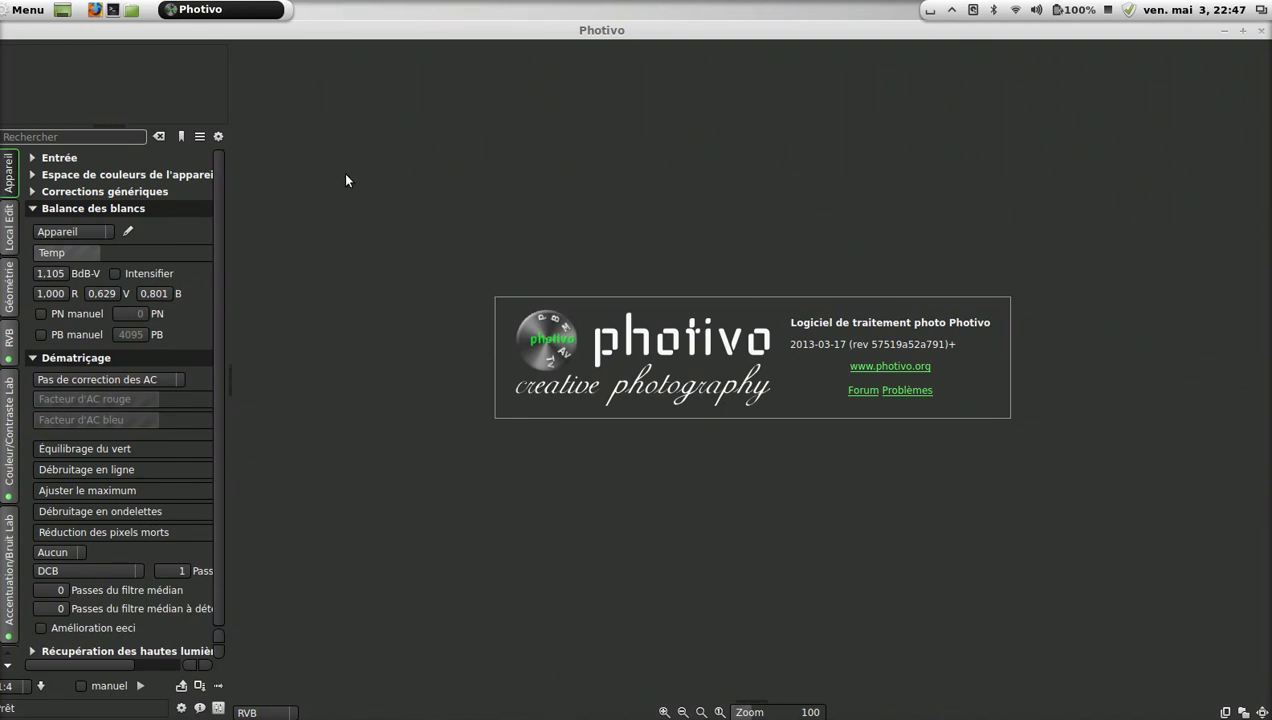
Open IMGP0510.DNG via the Entrée section and dismiss the Profil introuvable warning.
left_click(33, 158)
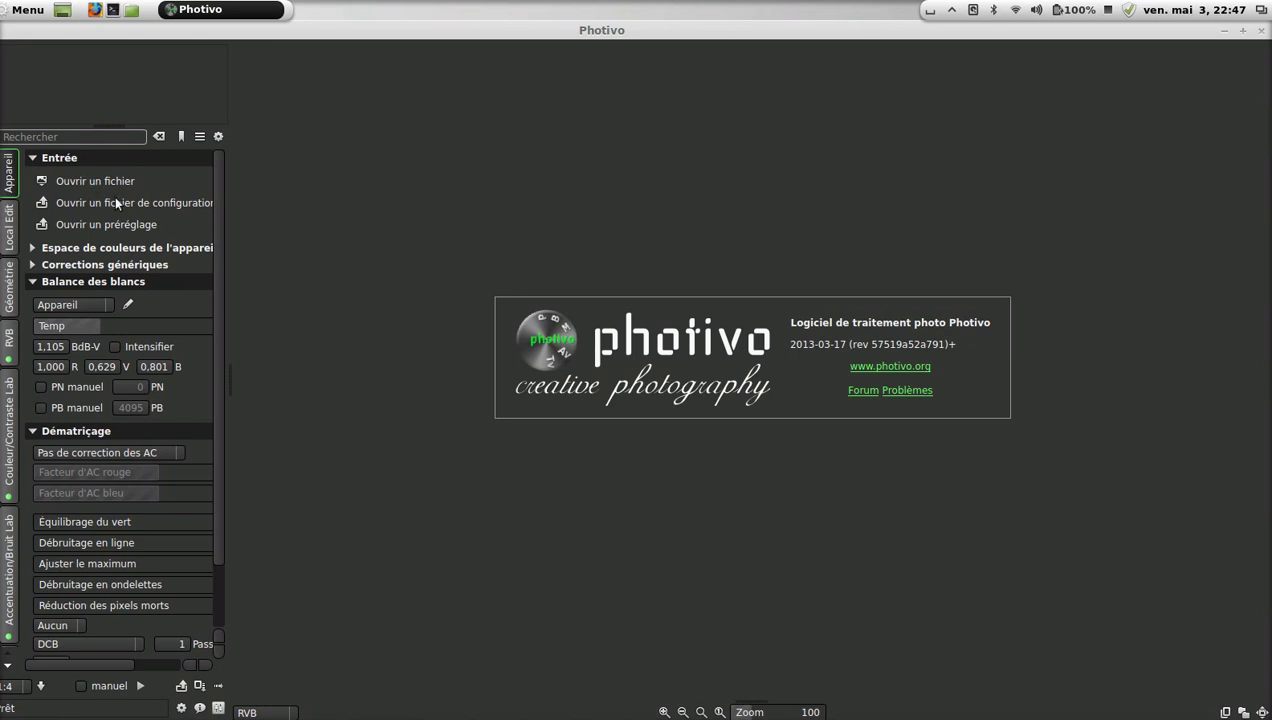
left_click(41, 181)
left_click(492, 262)
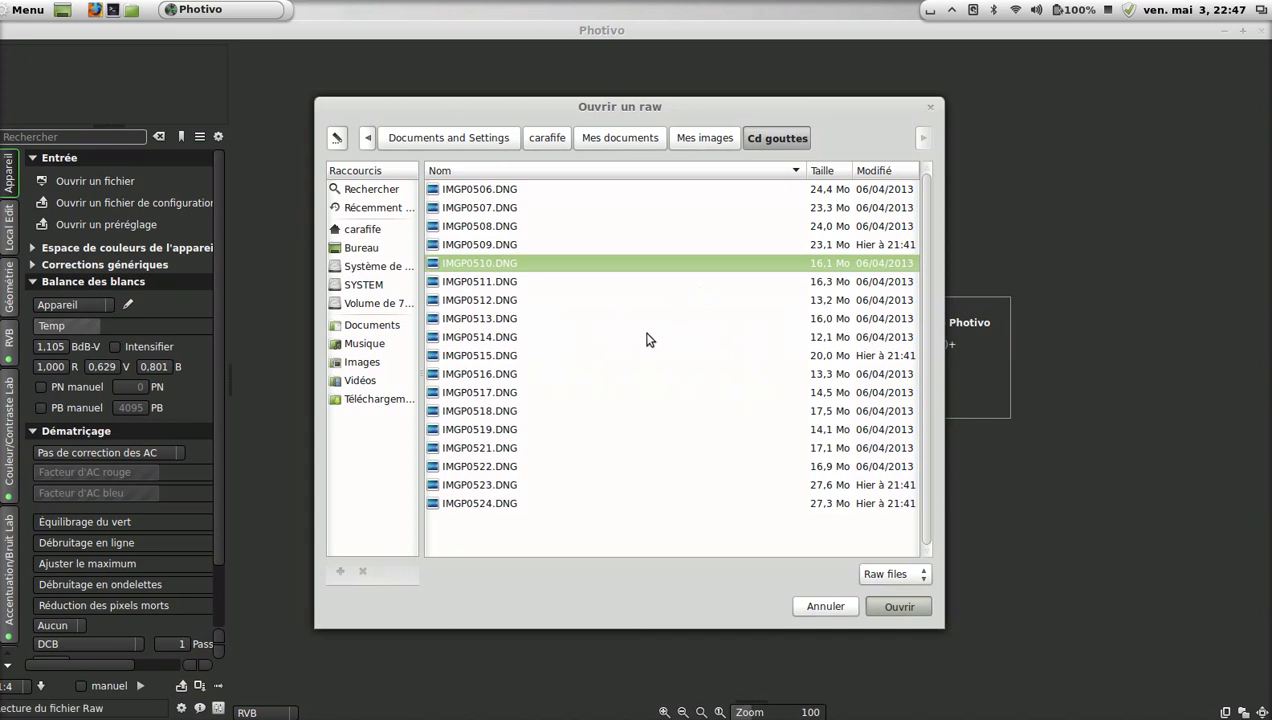
left_click(897, 604)
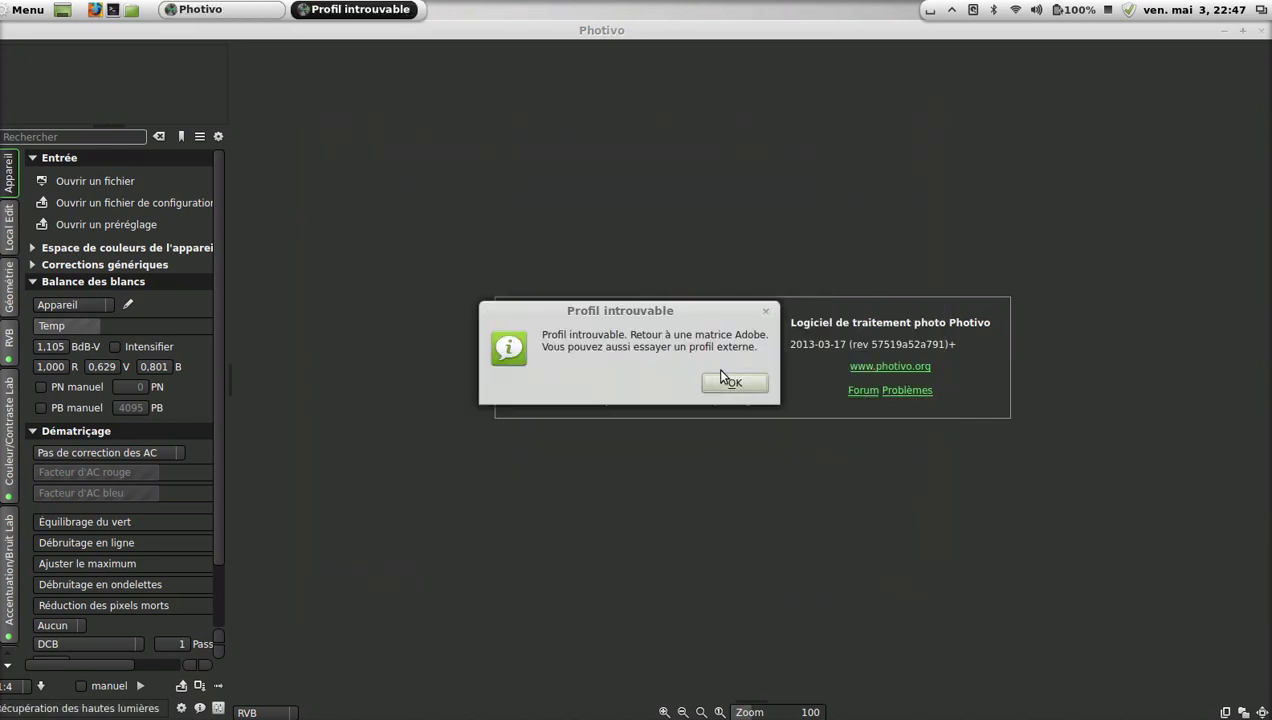
left_click(733, 383)
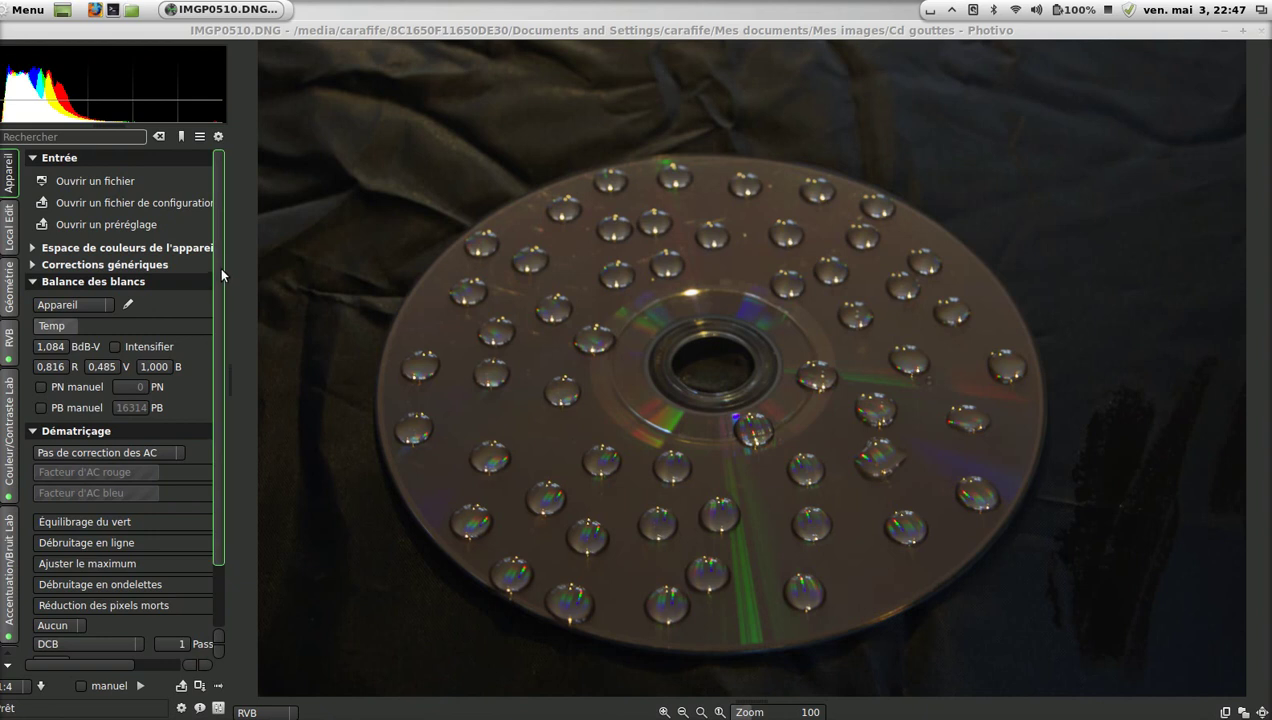
Bring the remaining tabs into view and send the CD water-drop photo to GIMP 2.8.
left_click_drag(219, 278, 218, 360)
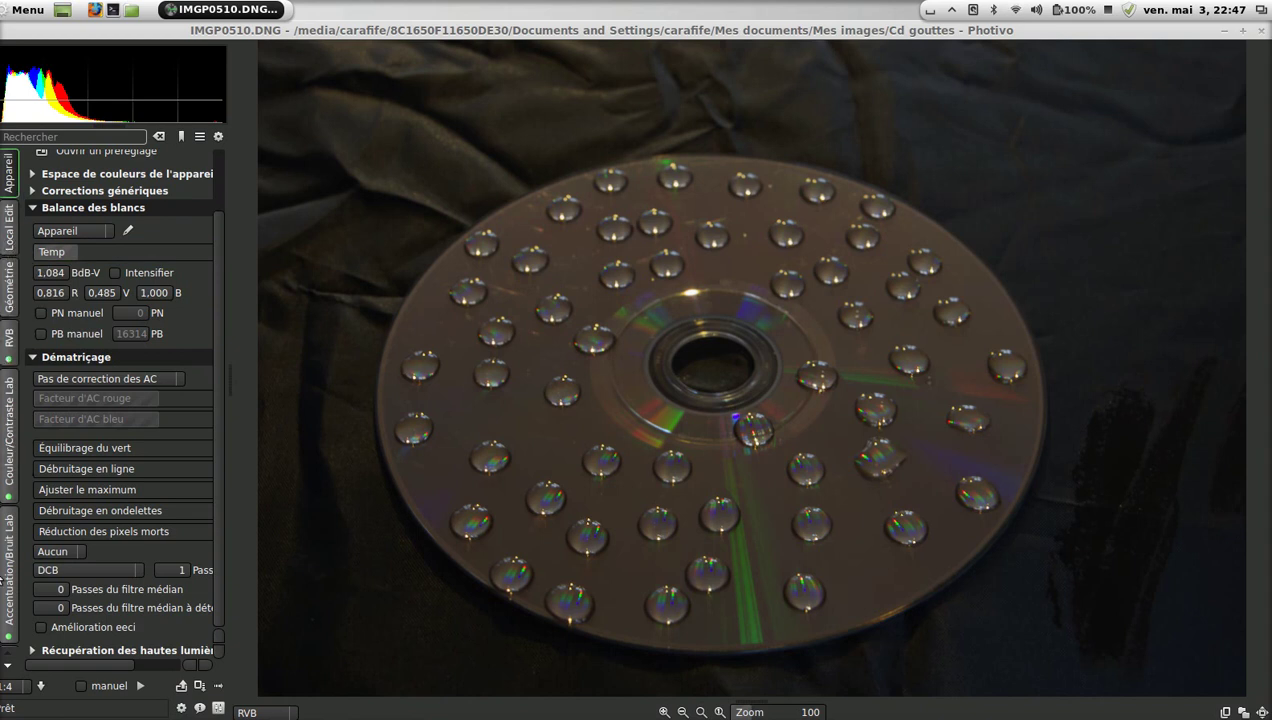
left_click(8, 665)
left_click(8, 665)
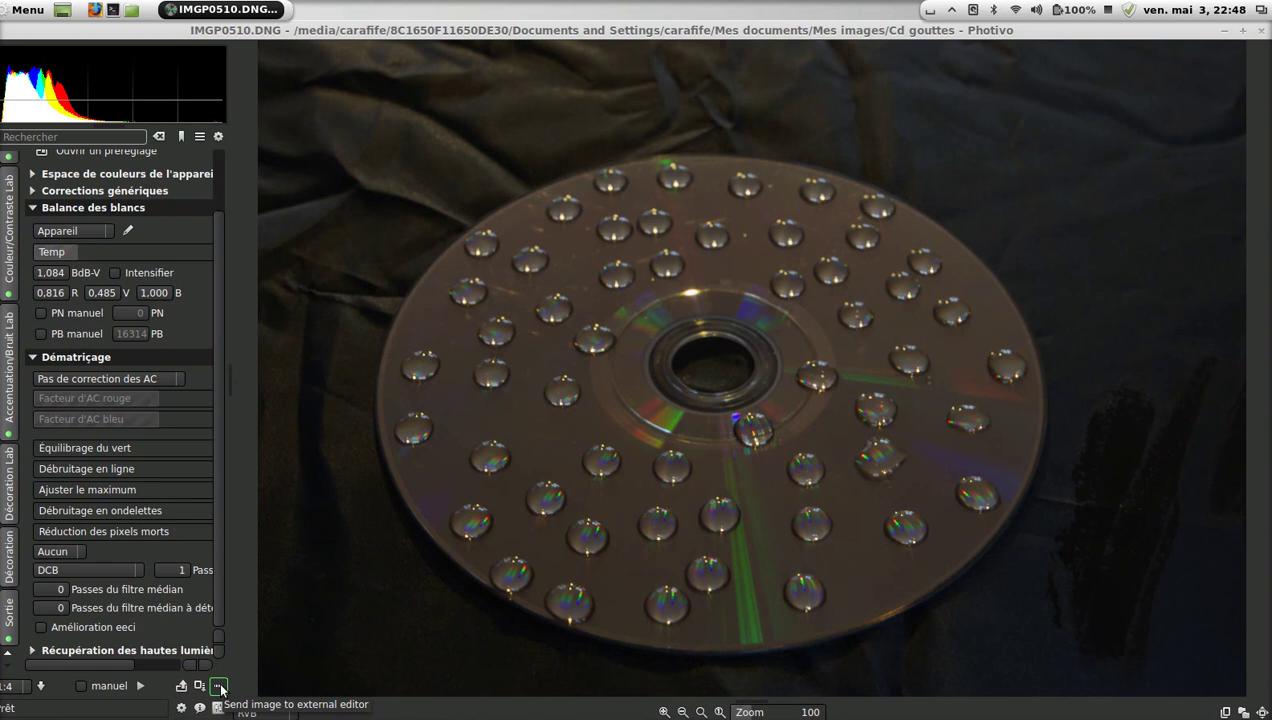
left_click(219, 687)
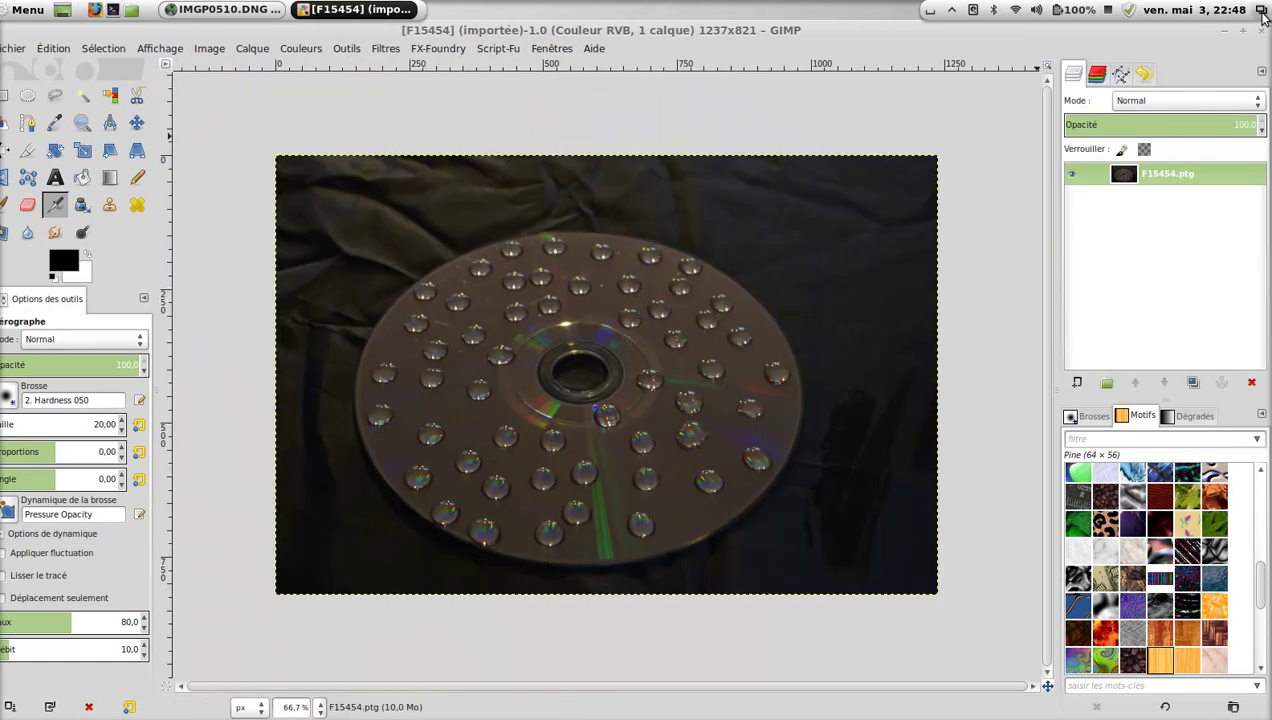
Close the imported image in GIMP and shrink GIMP to a narrower window.
left_click(1263, 31)
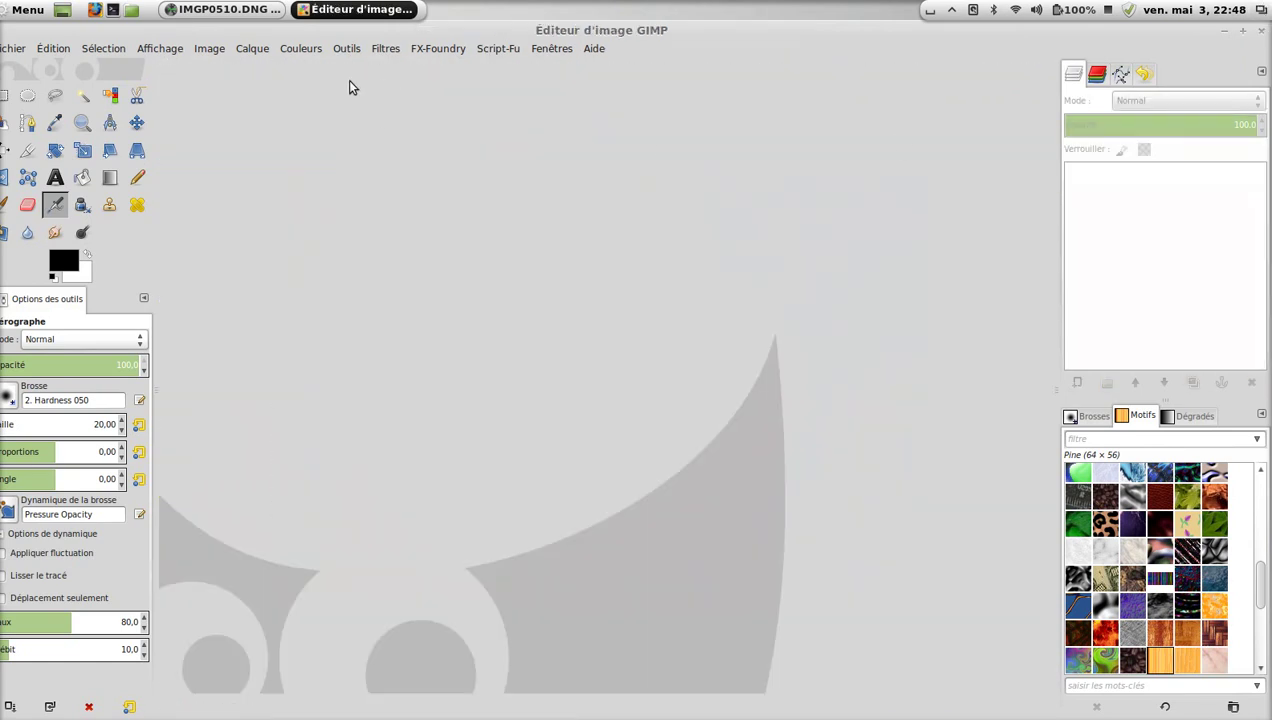
left_click_drag(153, 207, 200, 210)
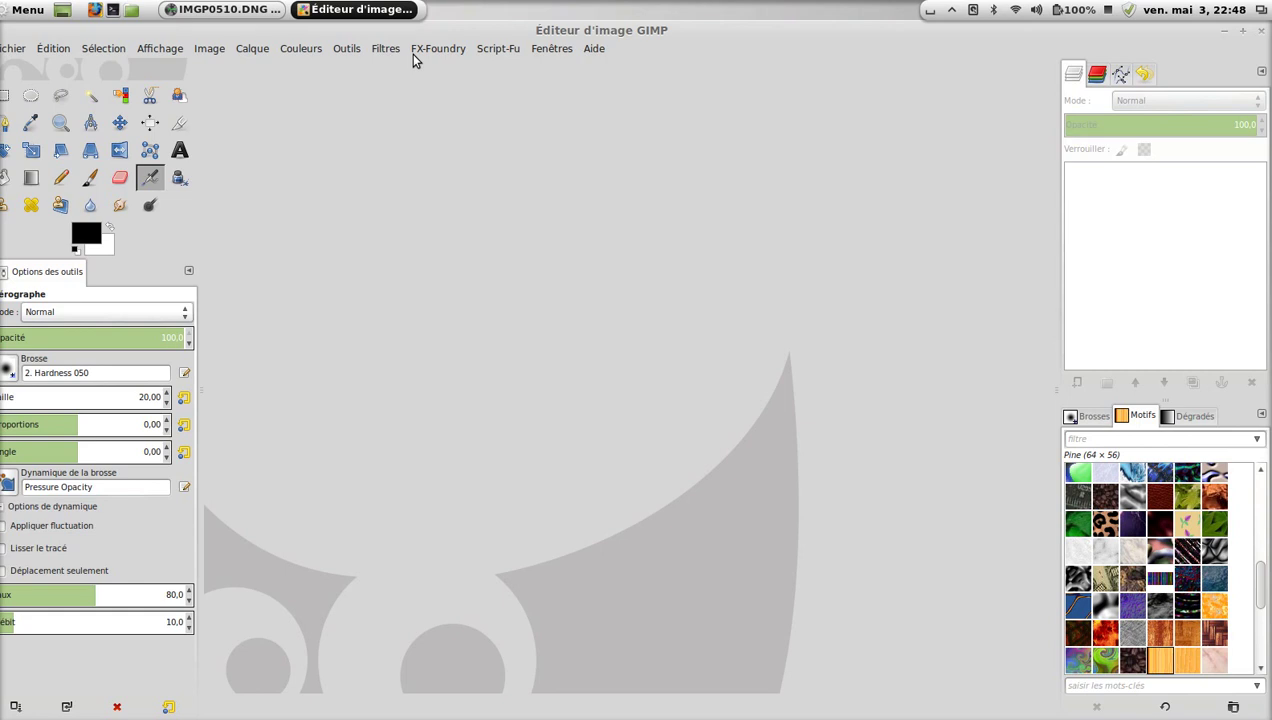
left_click(1242, 30)
left_click_drag(842, 55, 855, 57)
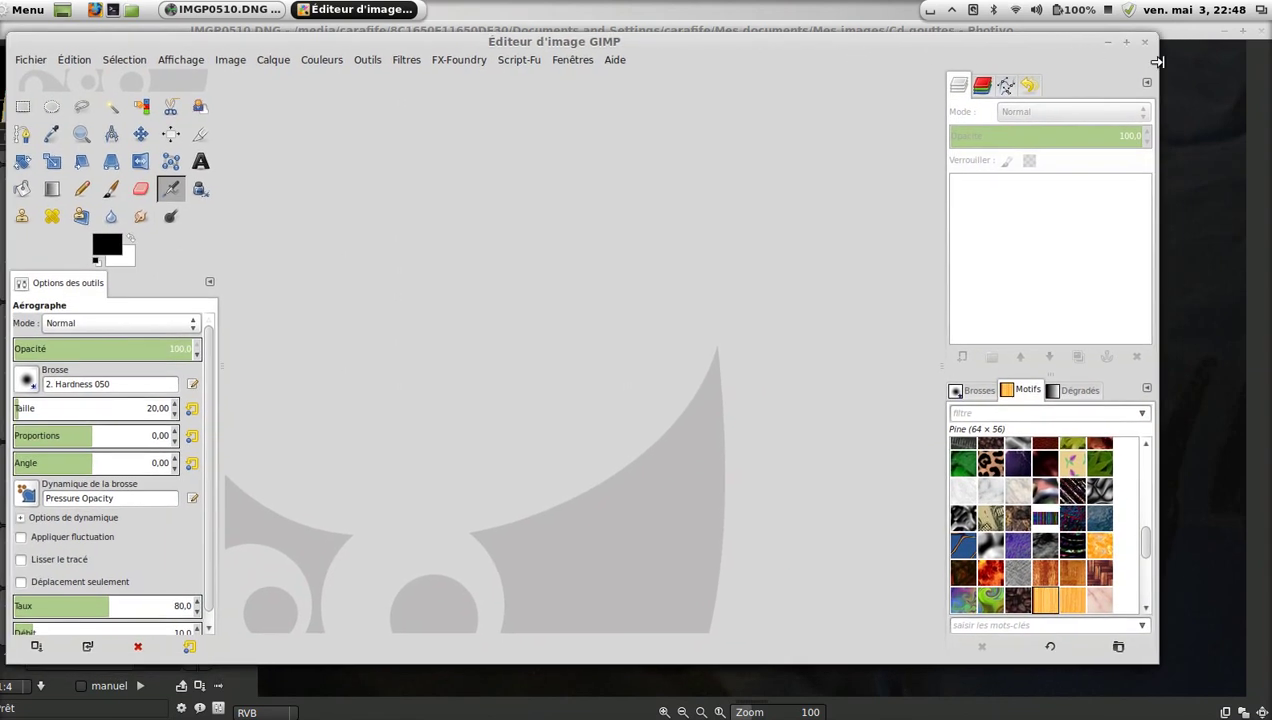
left_click_drag(1159, 68, 975, 63)
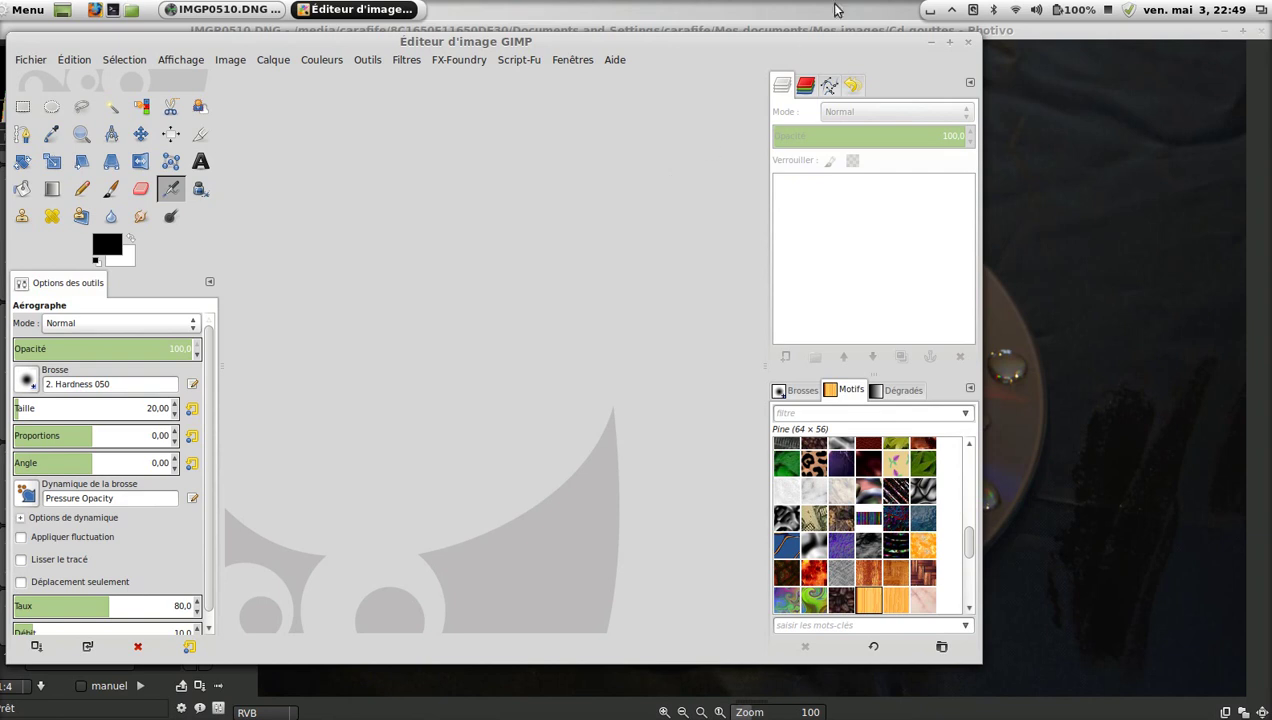
Close GIMP, then quit Photivo choosing Close without Saving.
left_click(967, 44)
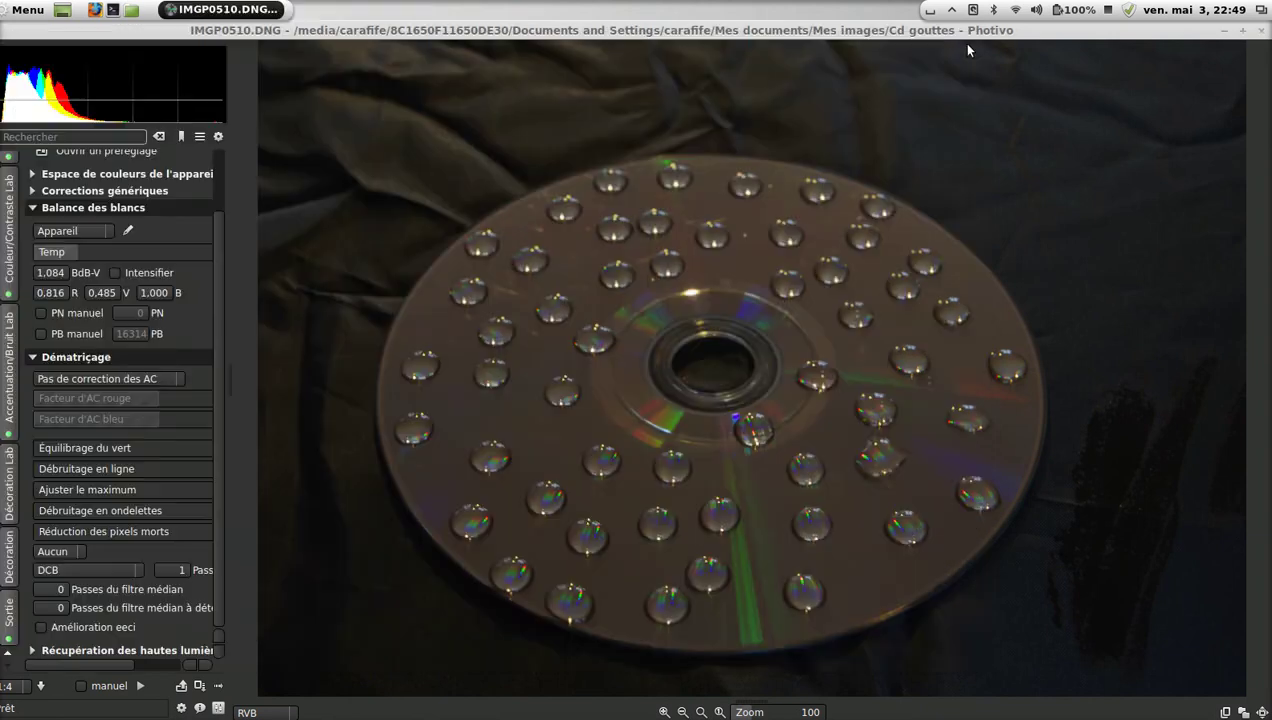
left_click(1262, 31)
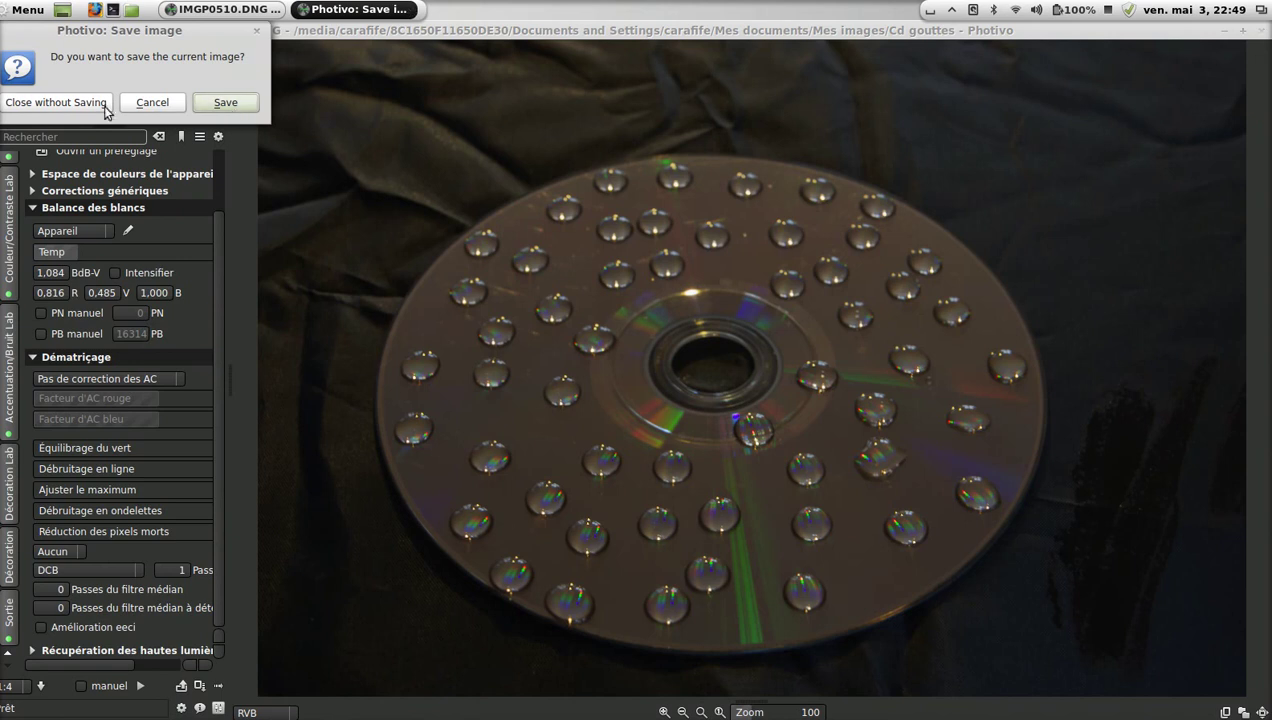
left_click(49, 102)
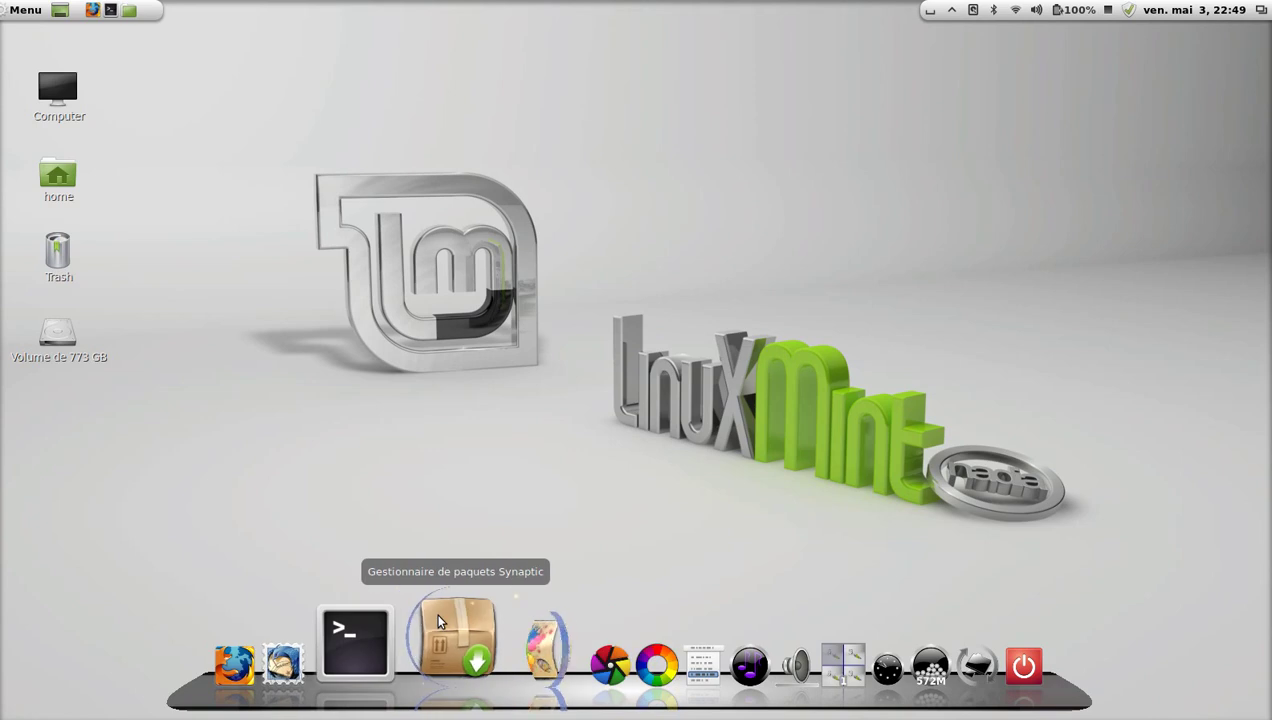
Launch gThumb from the applications menu, then close its window again.
left_click(18, 12)
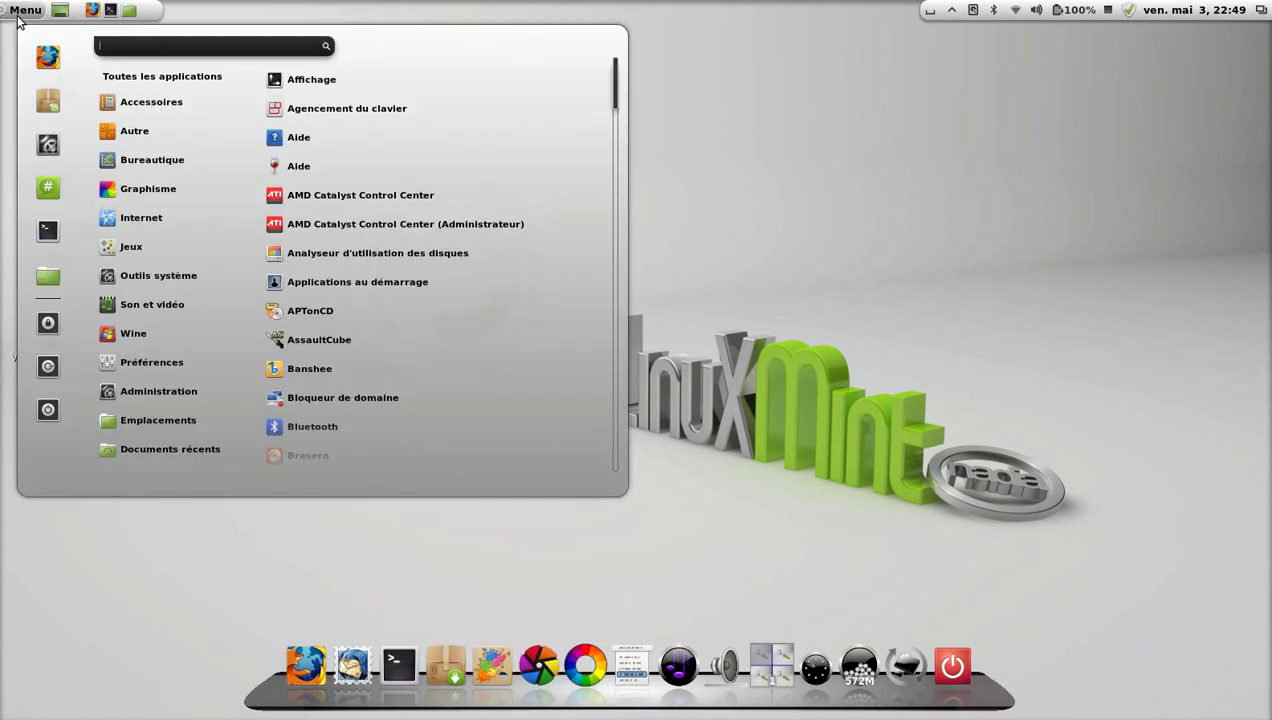
mouse_move(171, 221)
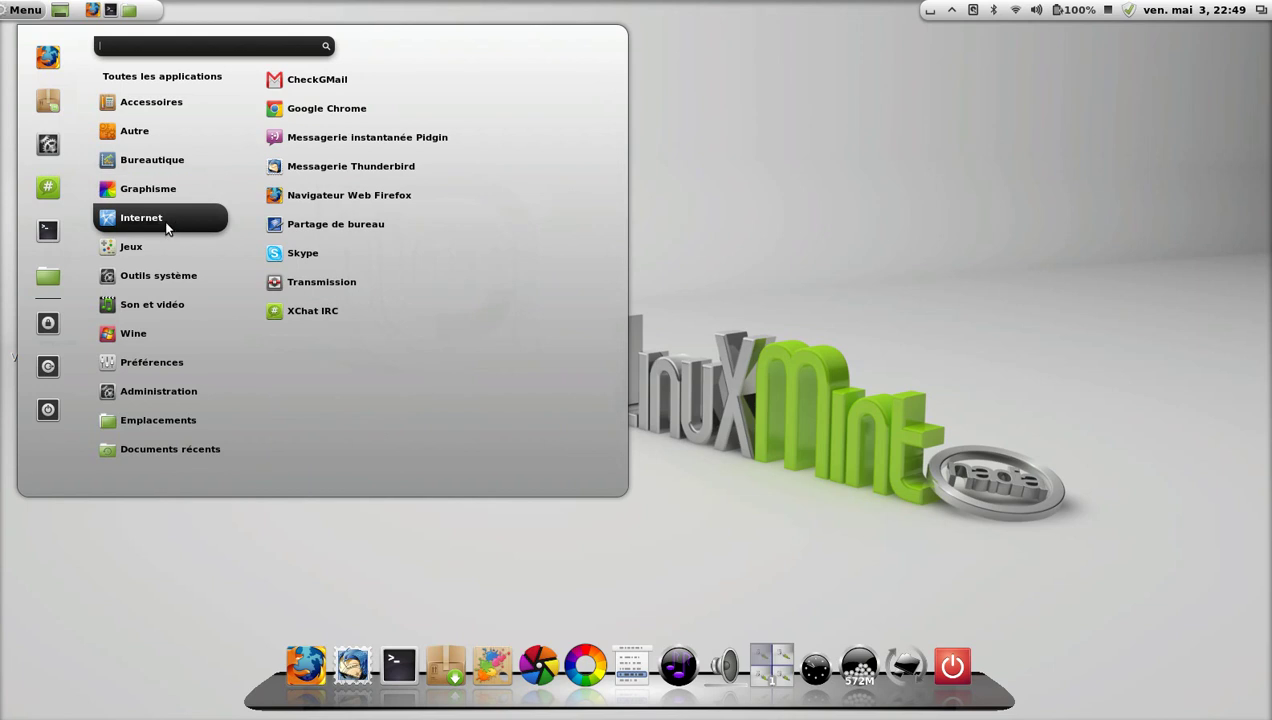
mouse_move(168, 194)
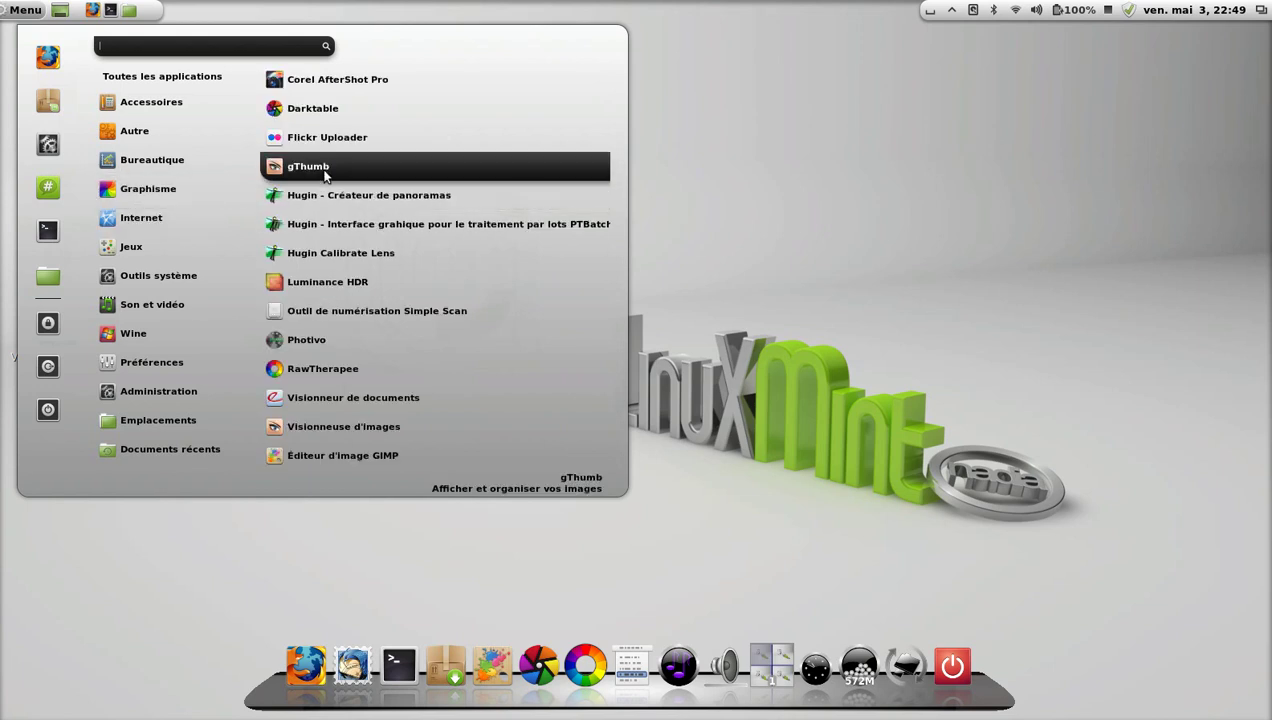
left_click(322, 167)
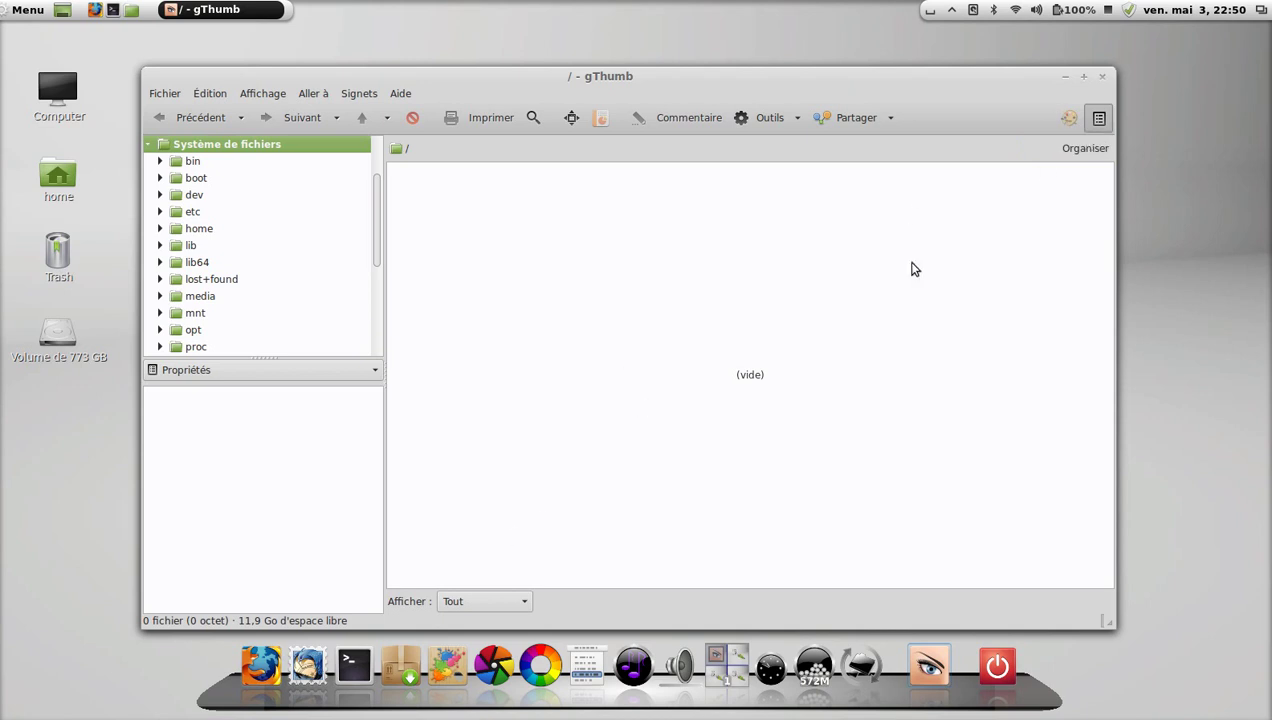
left_click(1104, 80)
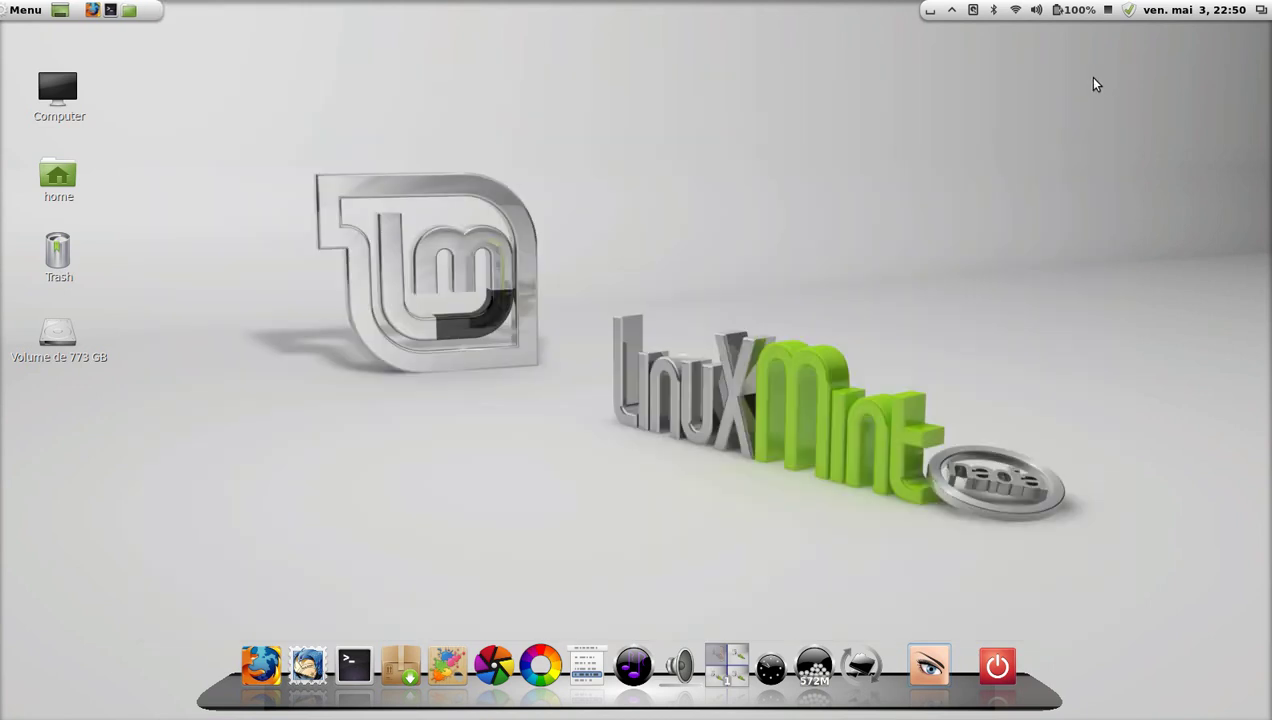
Start 'Hugin - Créateur de panoramas' from the Menu's Graphisme category.
left_click(20, 12)
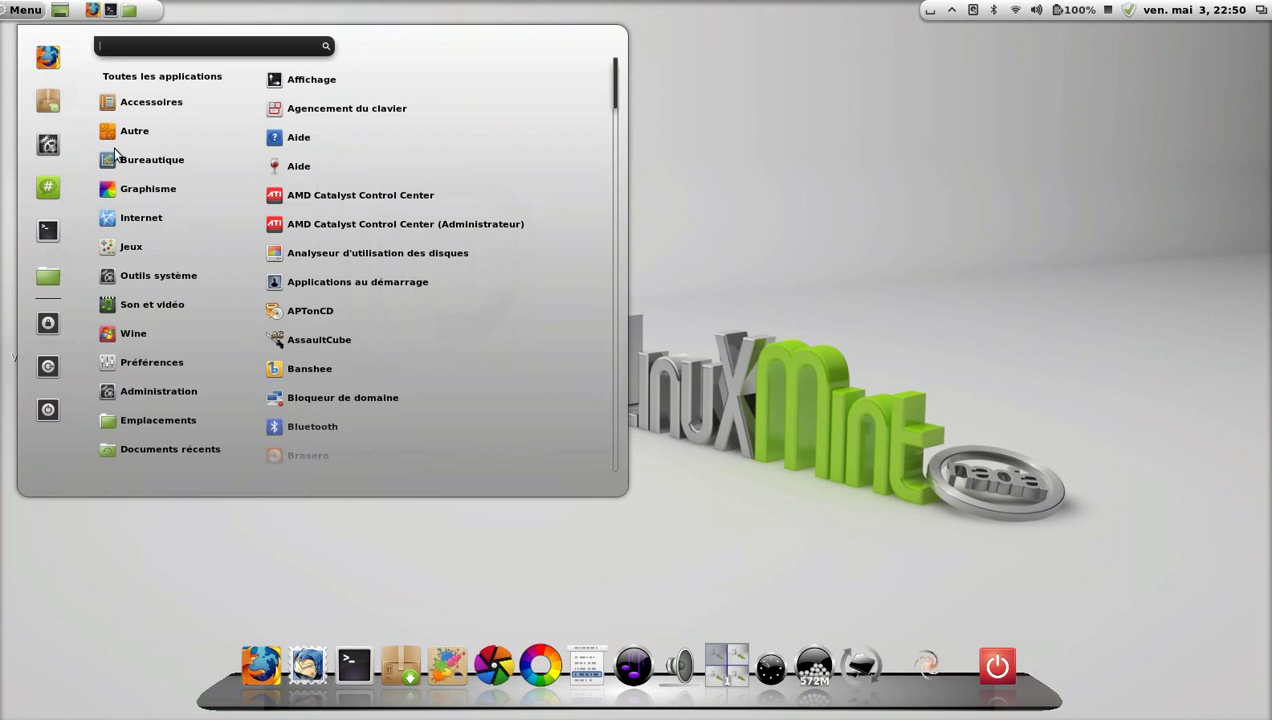
mouse_move(128, 186)
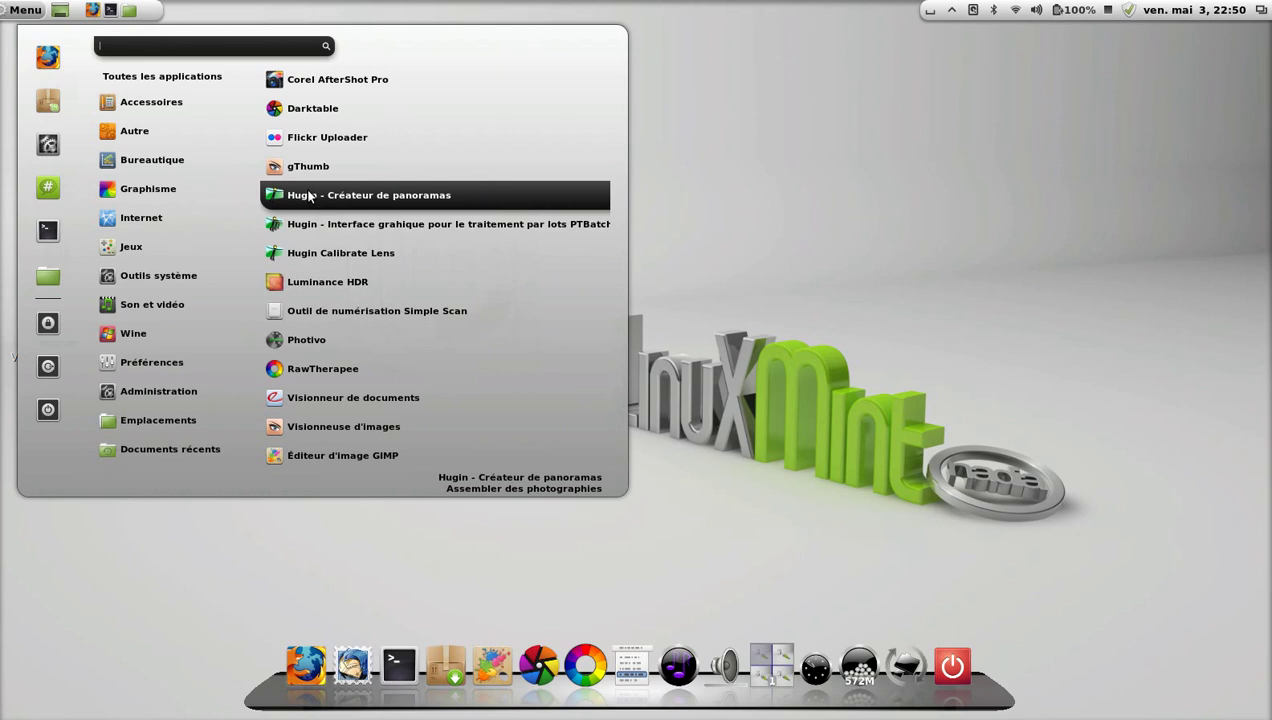
left_click(309, 196)
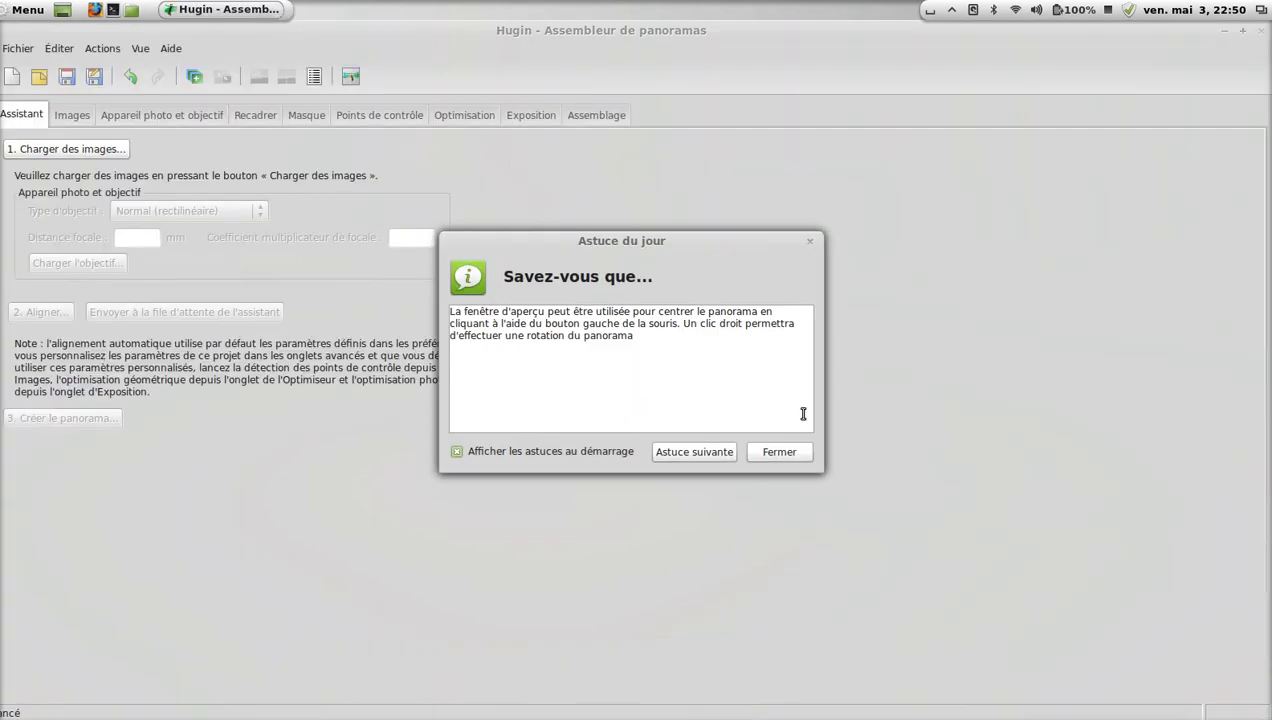
Dismiss Hugin's tip of the day and view the Optimisation and Assemblage settings.
left_click(790, 450)
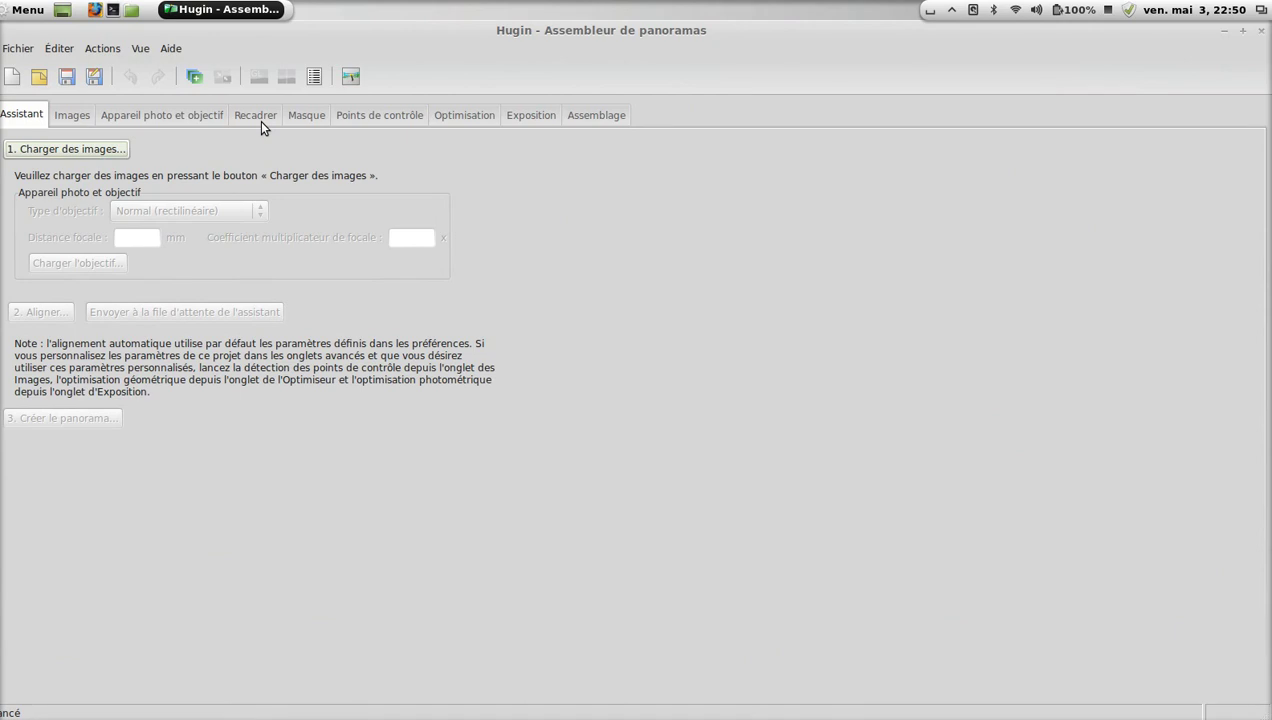
left_click(490, 117)
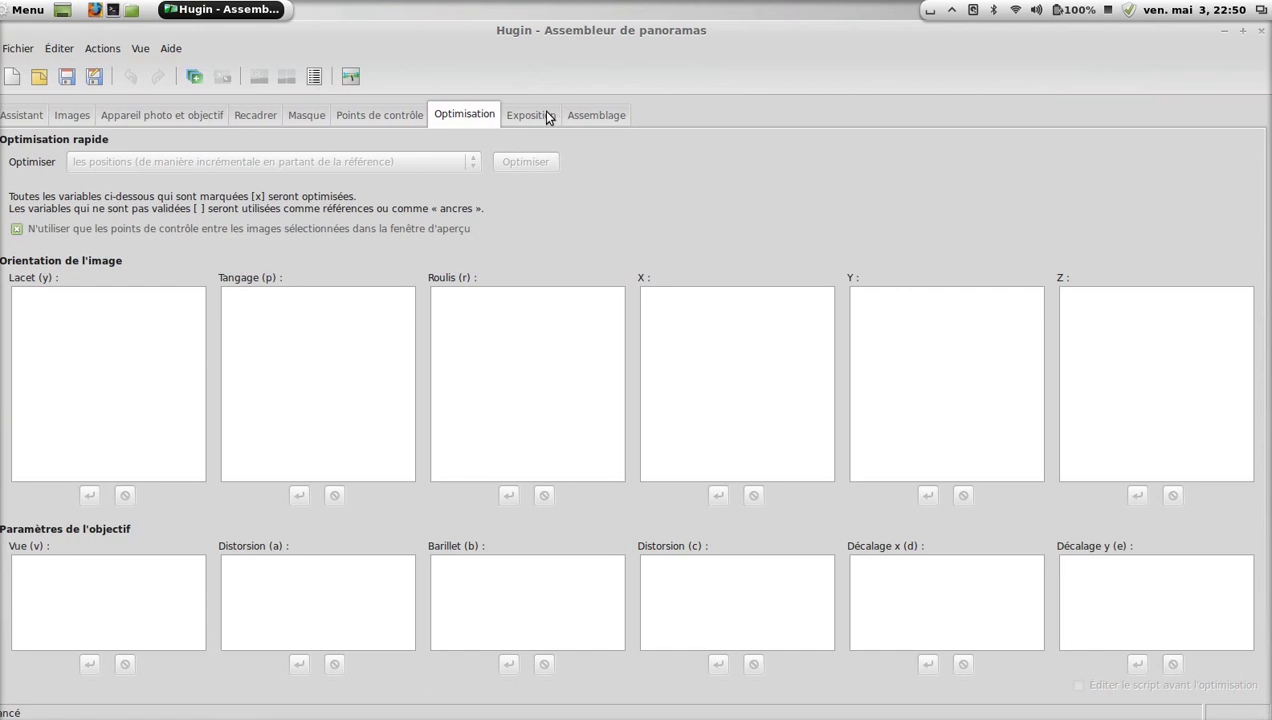
left_click(587, 120)
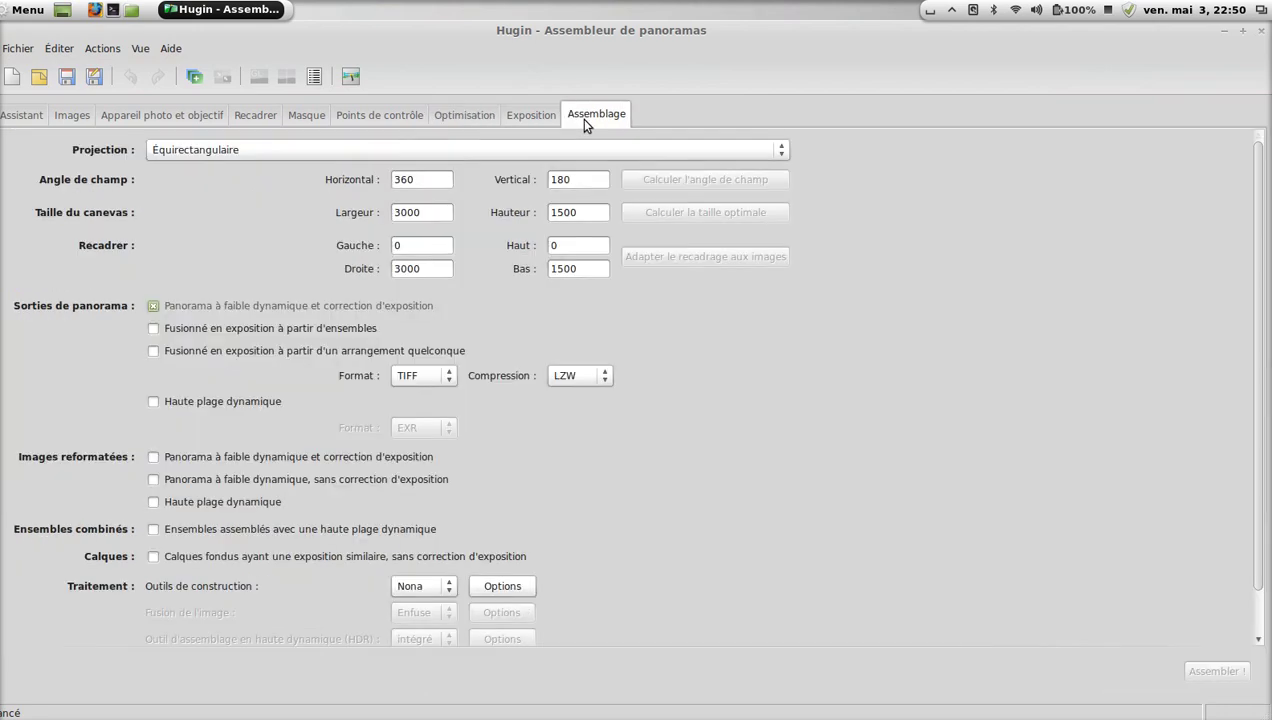
Check the projection and output format choices, keeping Équirectangulaire projection and TIFF output.
left_click(564, 157)
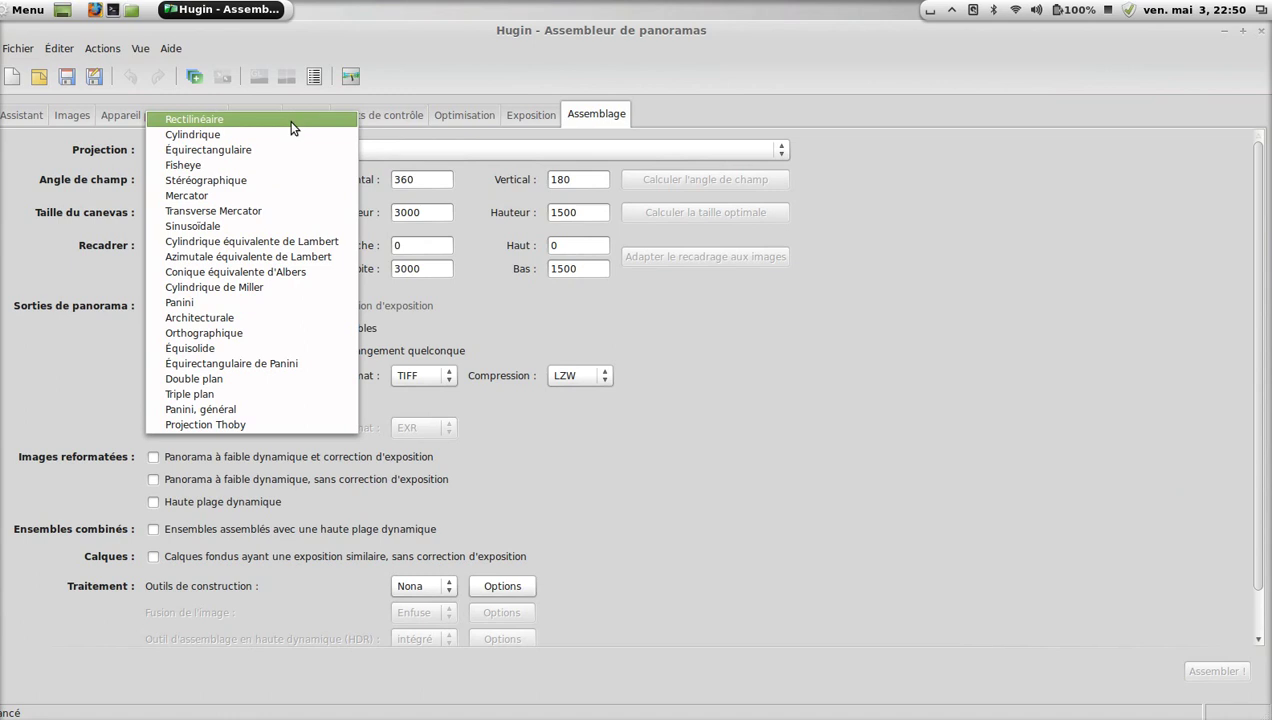
left_click(830, 408)
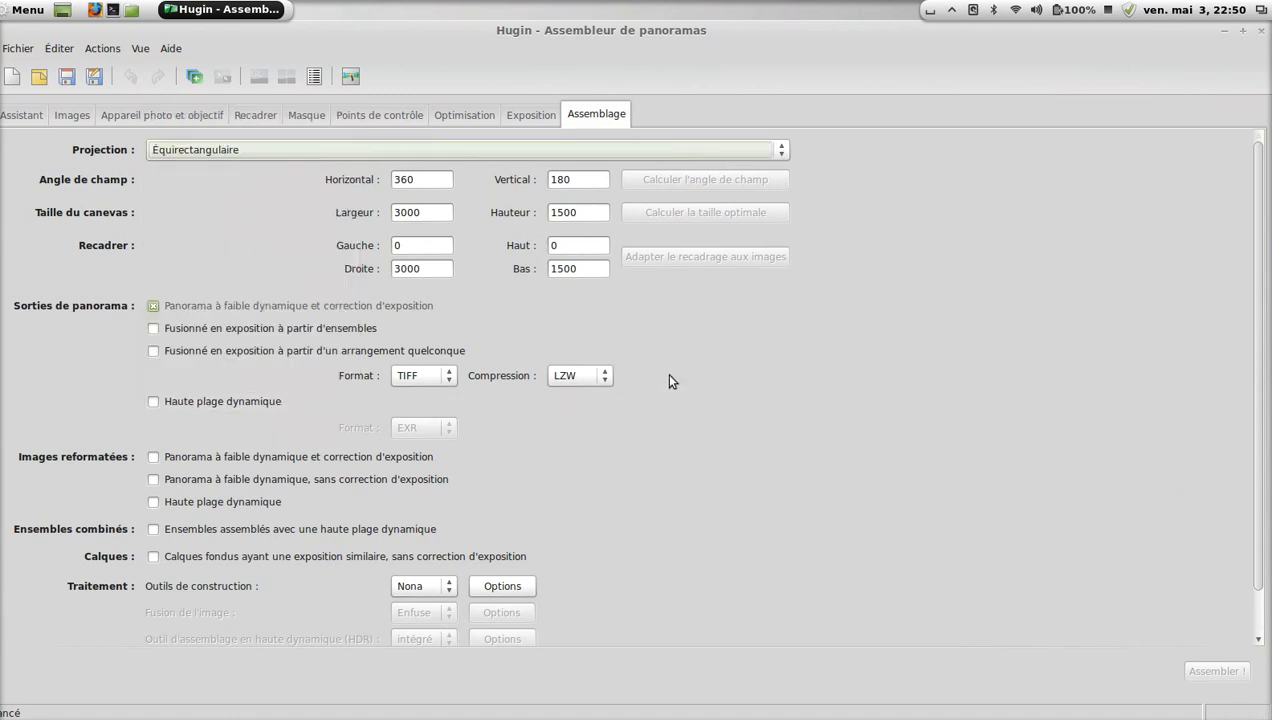
left_click(442, 386)
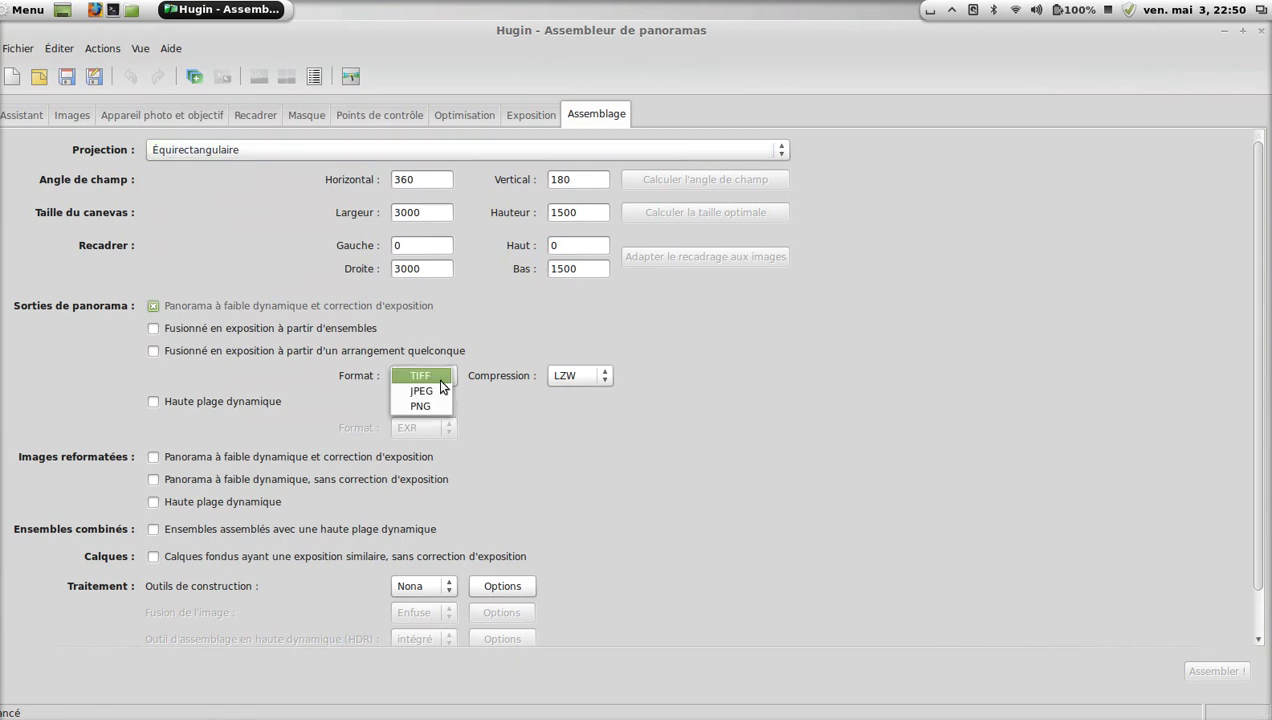
left_click(809, 376)
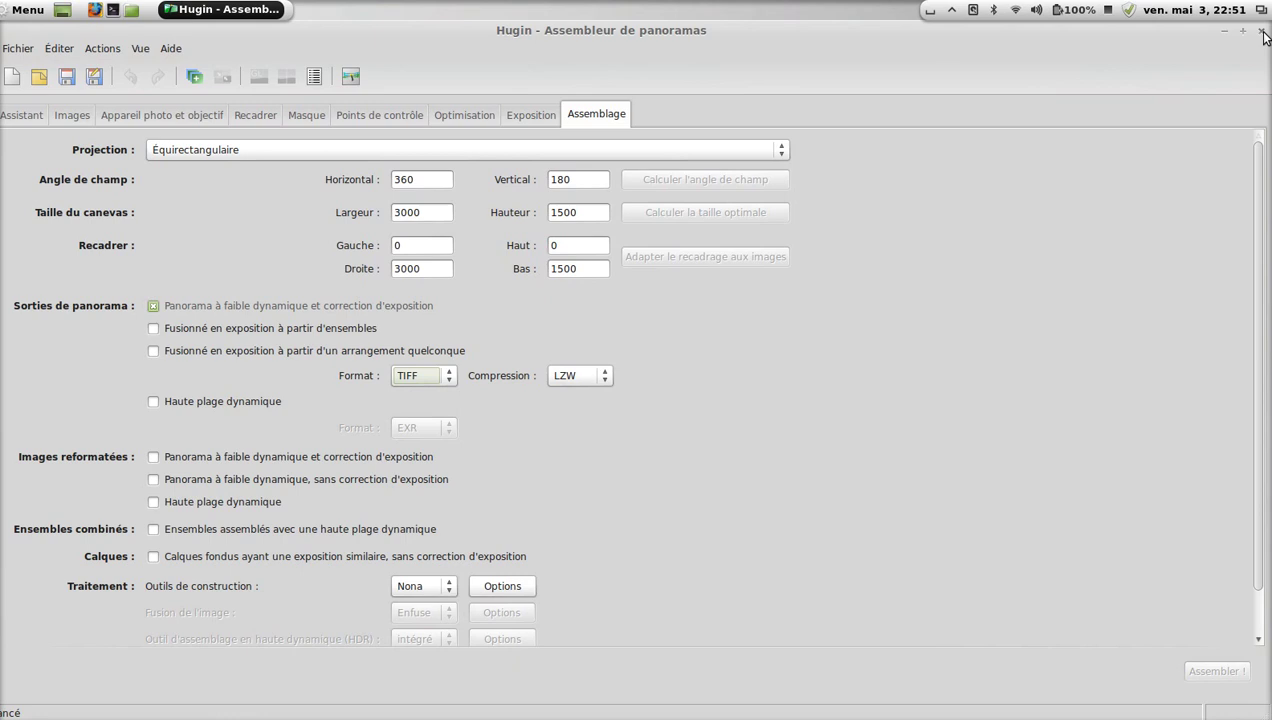
Close Hugin and launch Luminance HDR from Menu > Graphisme.
left_click(1264, 36)
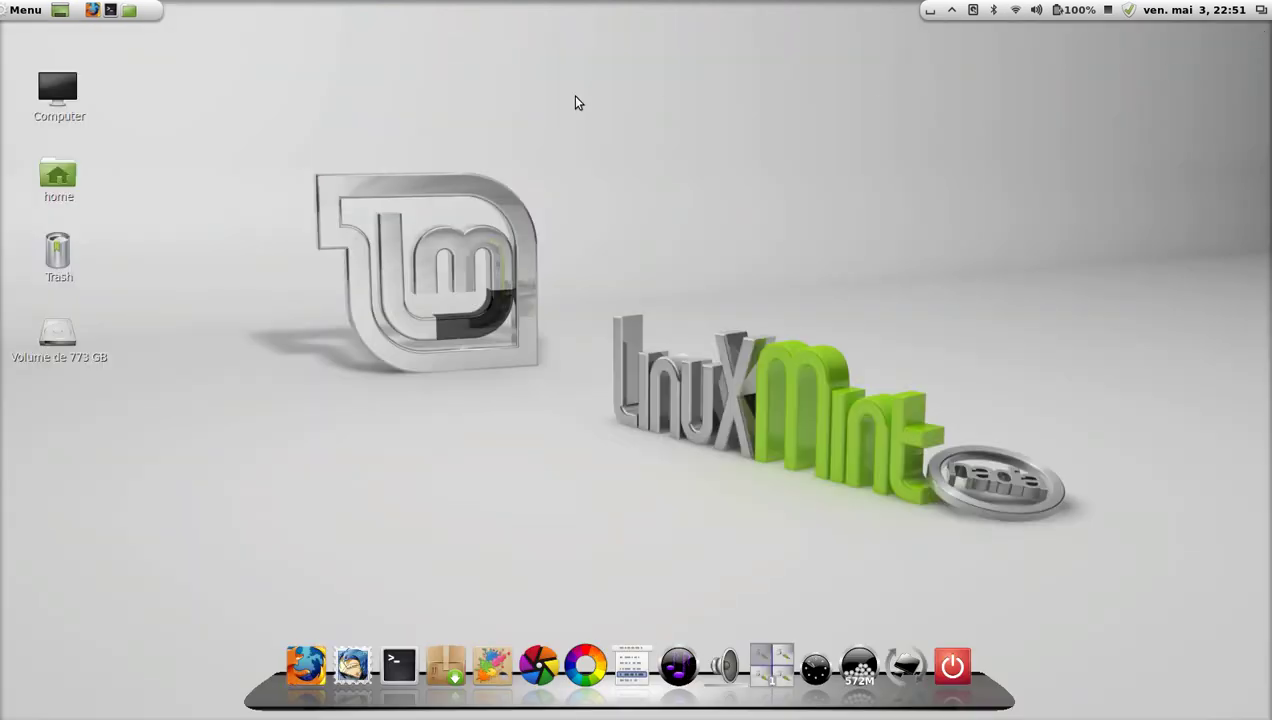
left_click(26, 12)
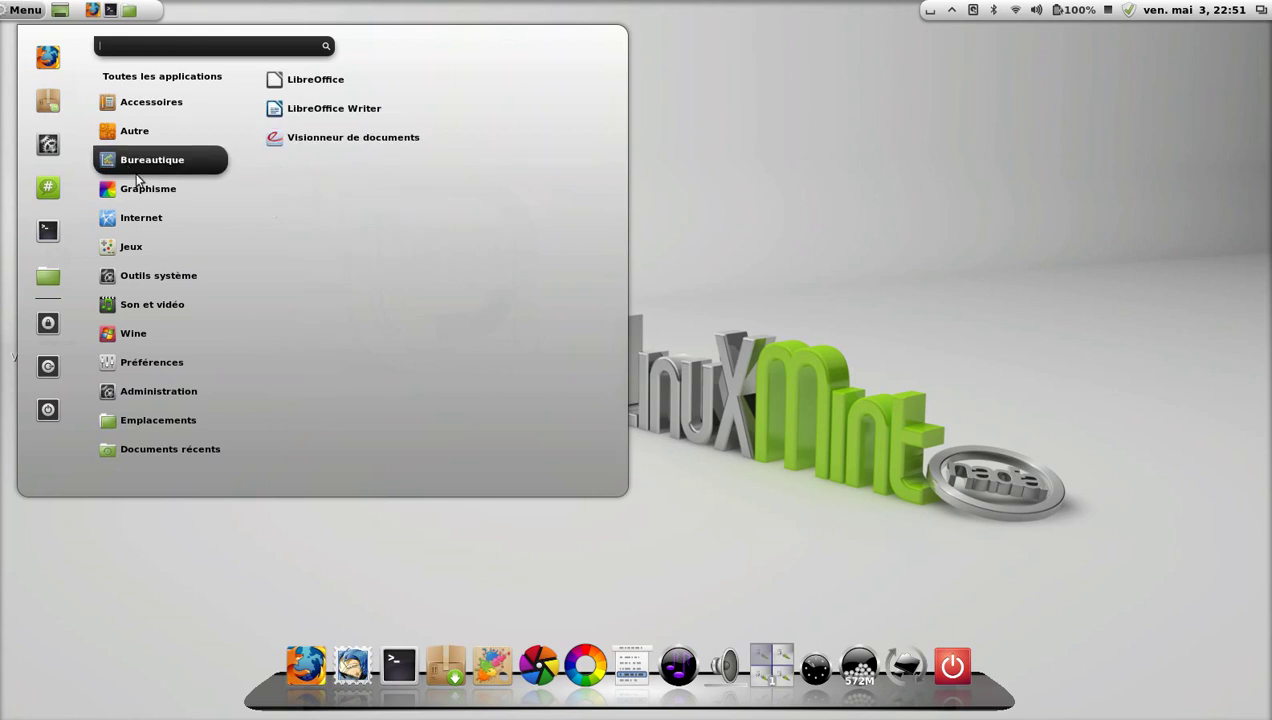
mouse_move(153, 189)
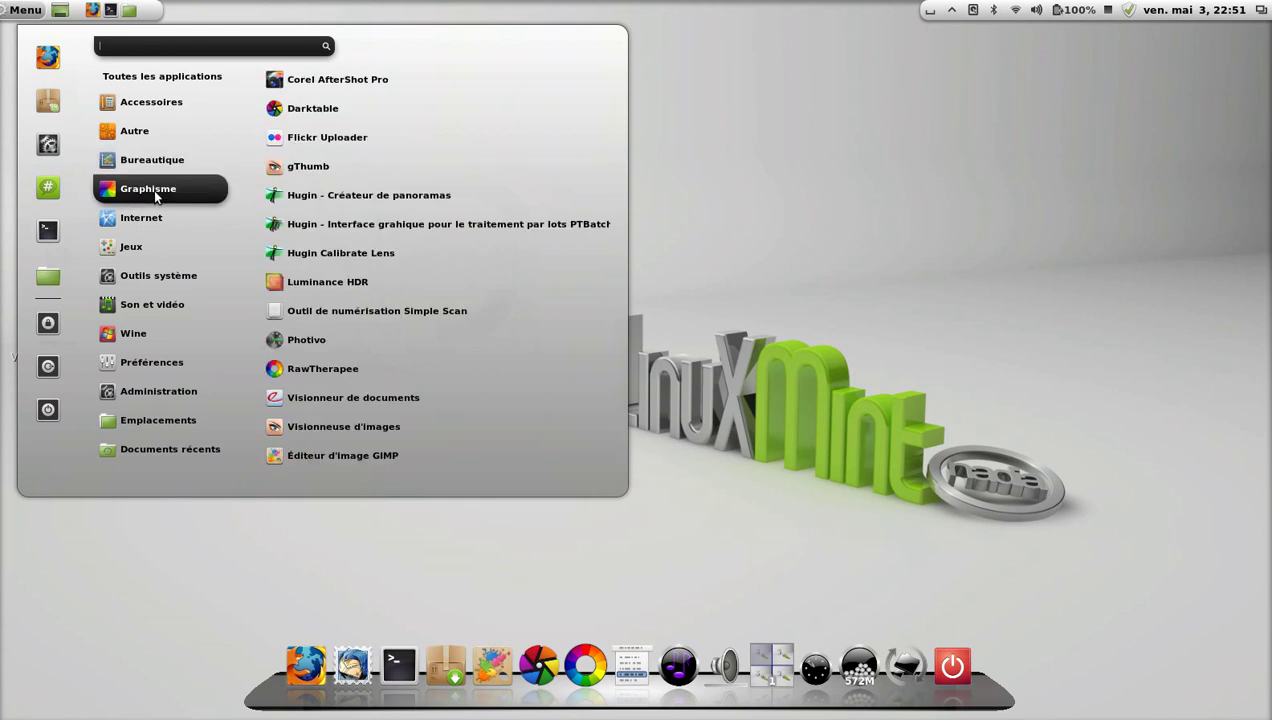
left_click(421, 280)
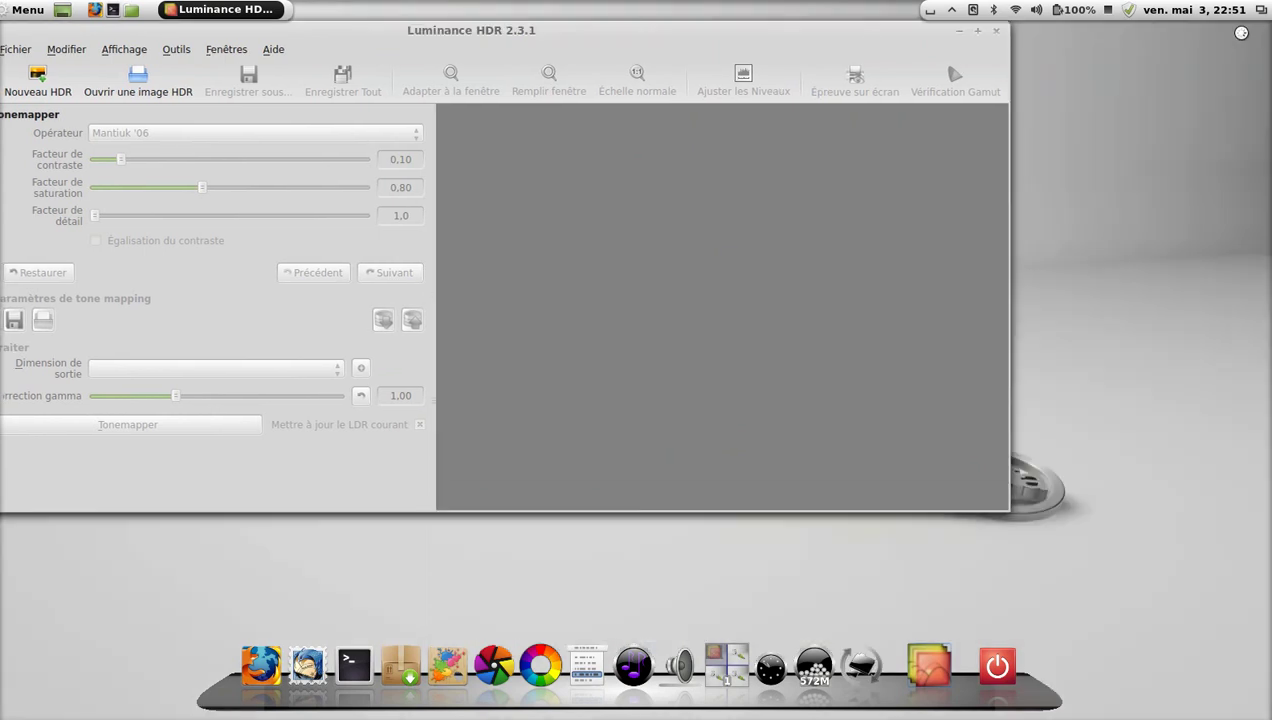
Restore the Luminance HDR window from full size, shift it slightly and enlarge it.
left_click(1242, 30)
left_click_drag(818, 38, 832, 43)
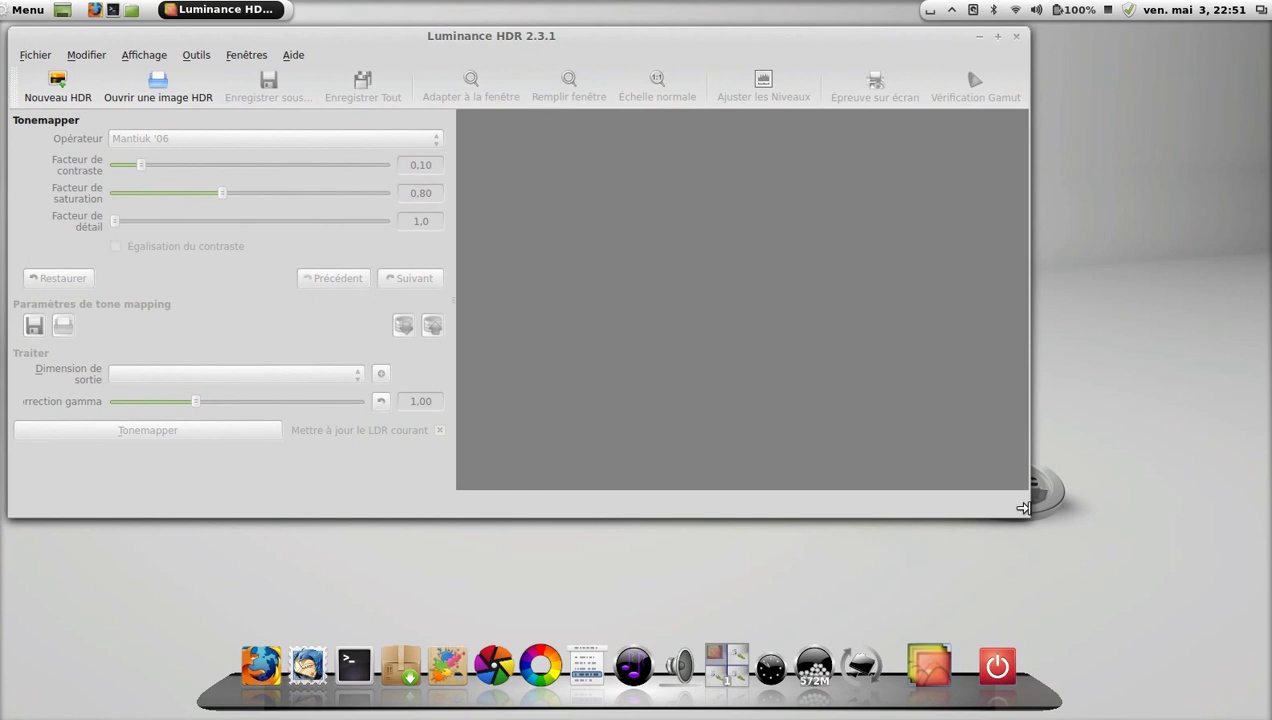
left_click_drag(1027, 517, 1055, 629)
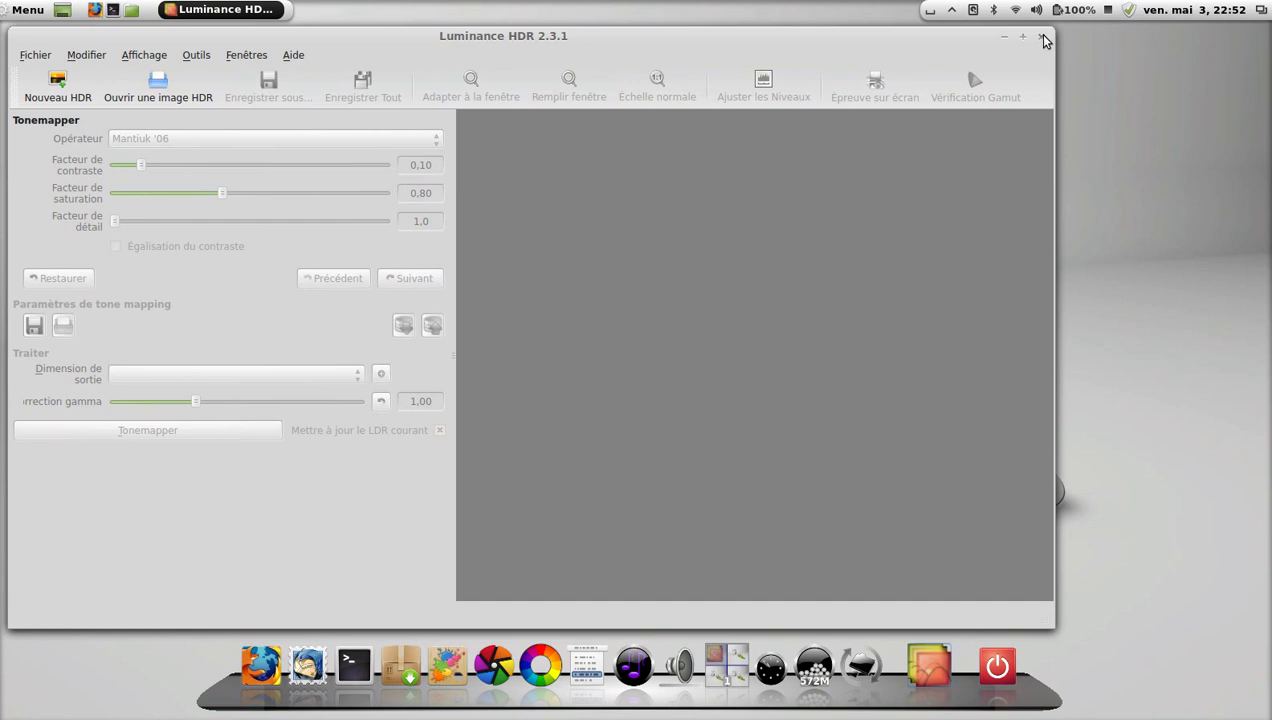
Close Luminance HDR, then open the Graphisme menu and dismiss it without launching anything.
left_click(1042, 37)
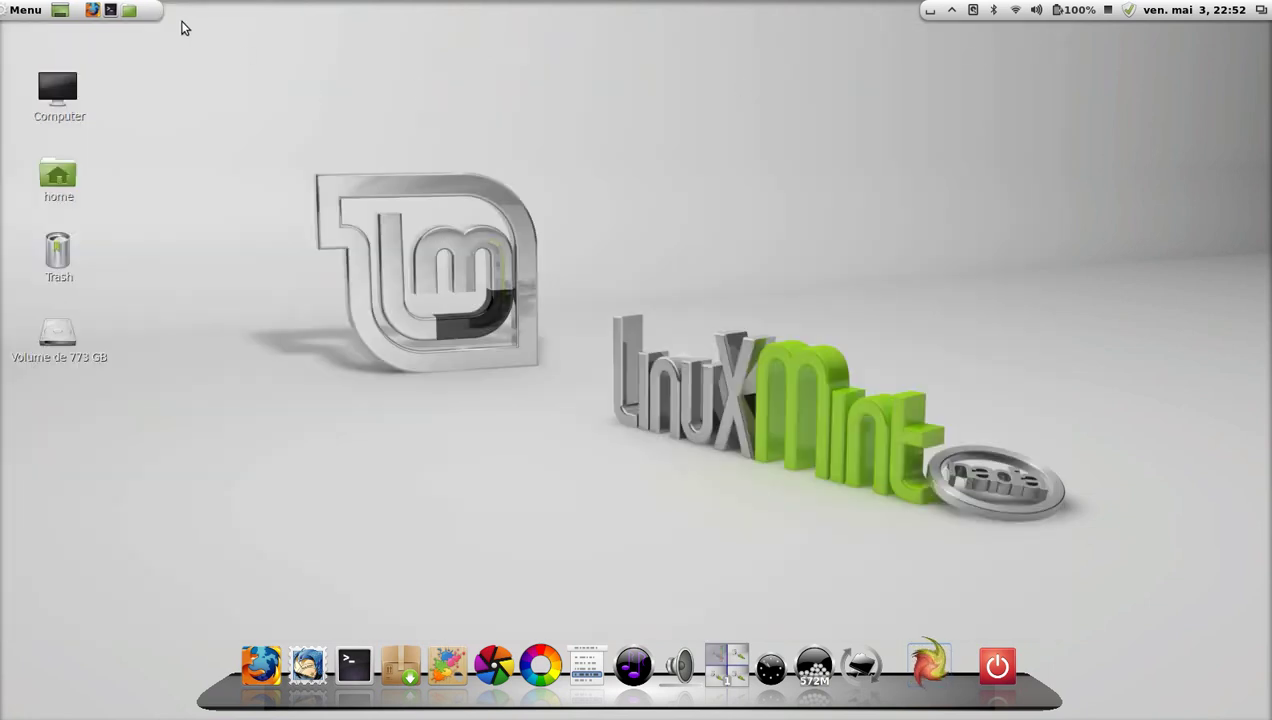
left_click(12, 12)
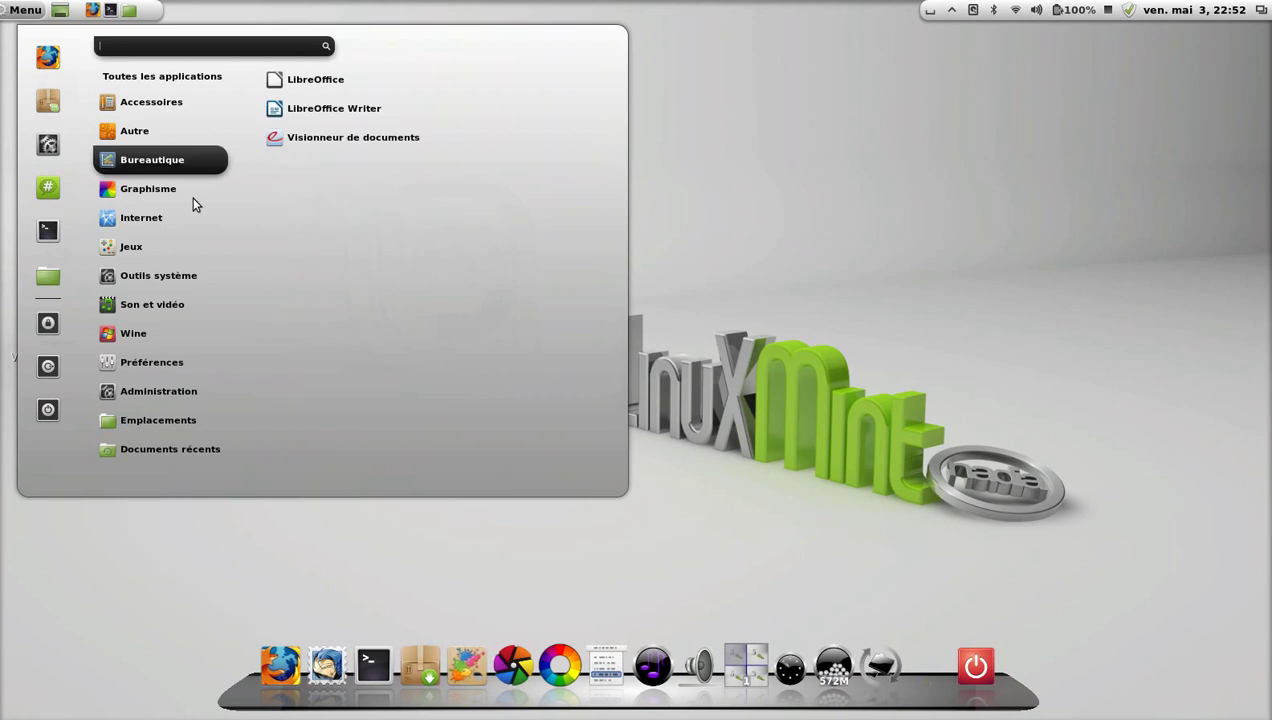
mouse_move(195, 200)
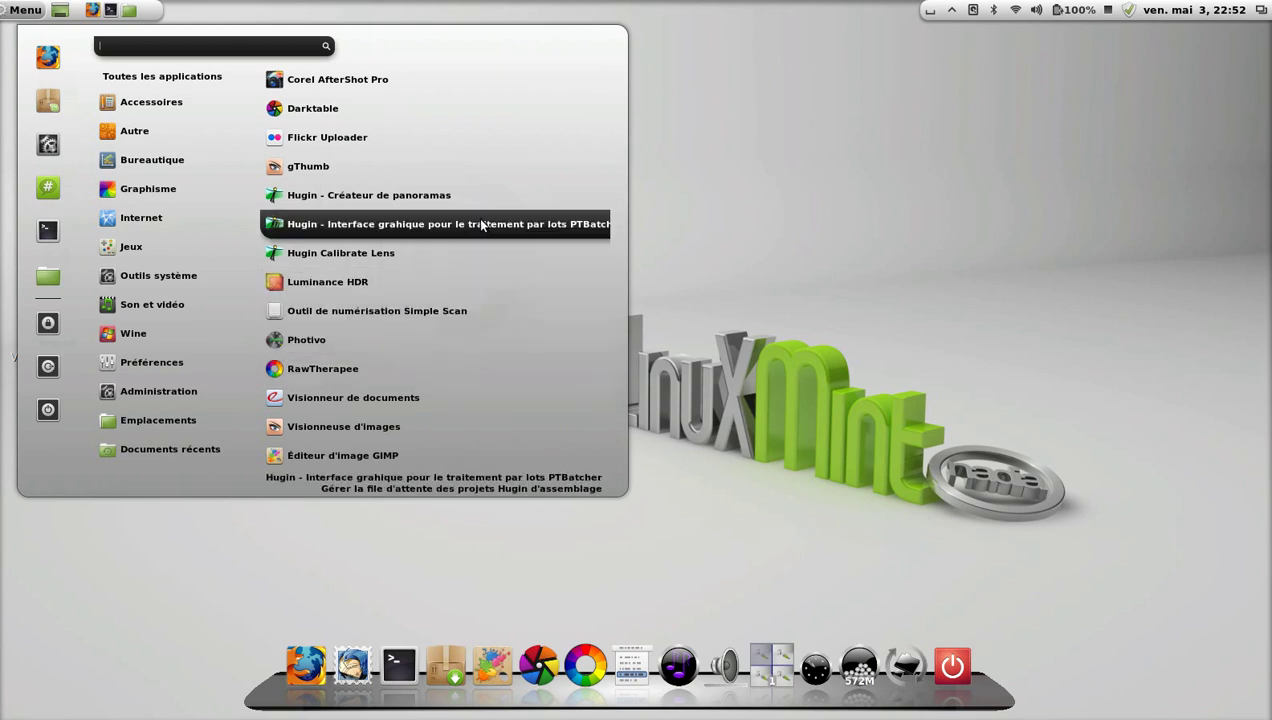
left_click(757, 203)
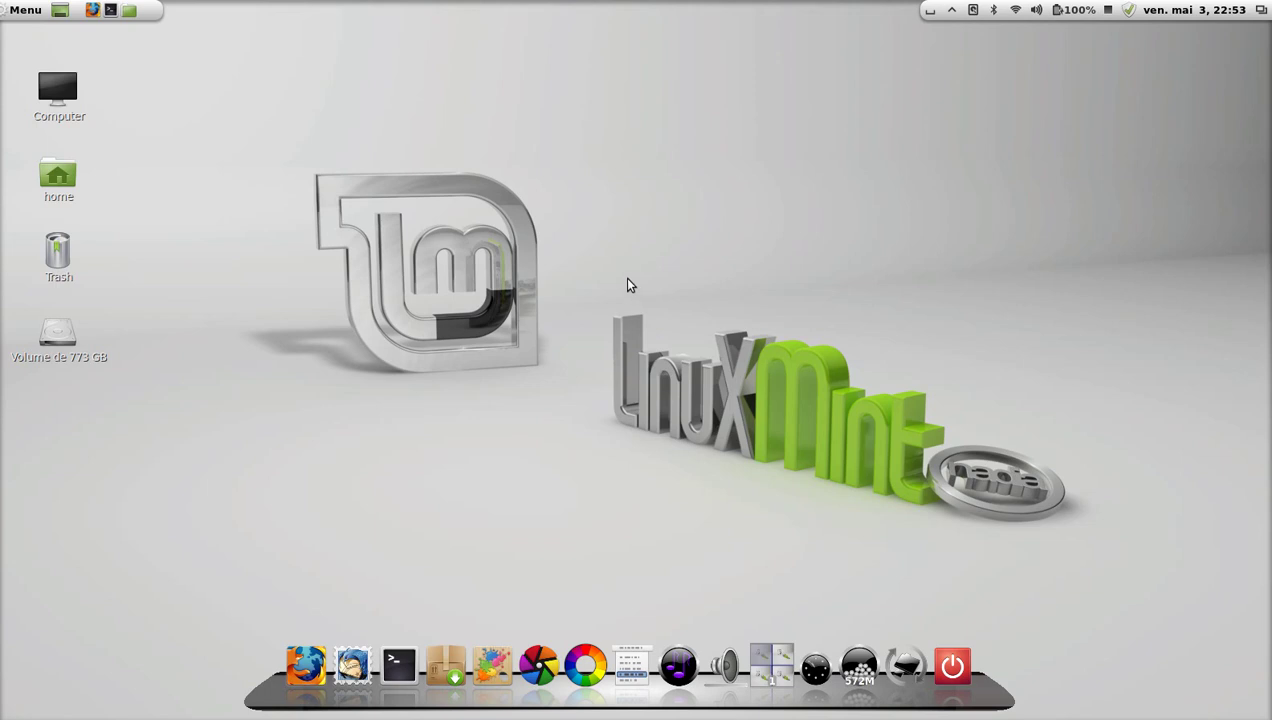
left_click(25, 10)
mouse_move(149, 80)
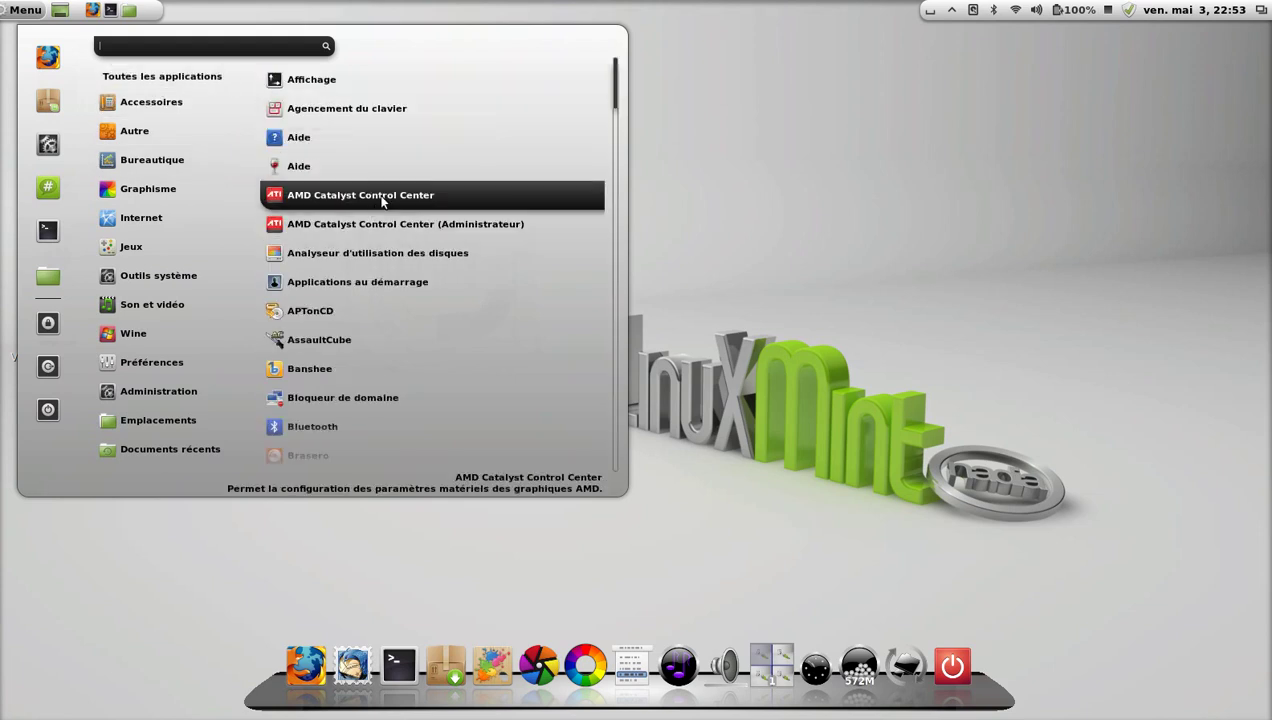
left_click(636, 205)
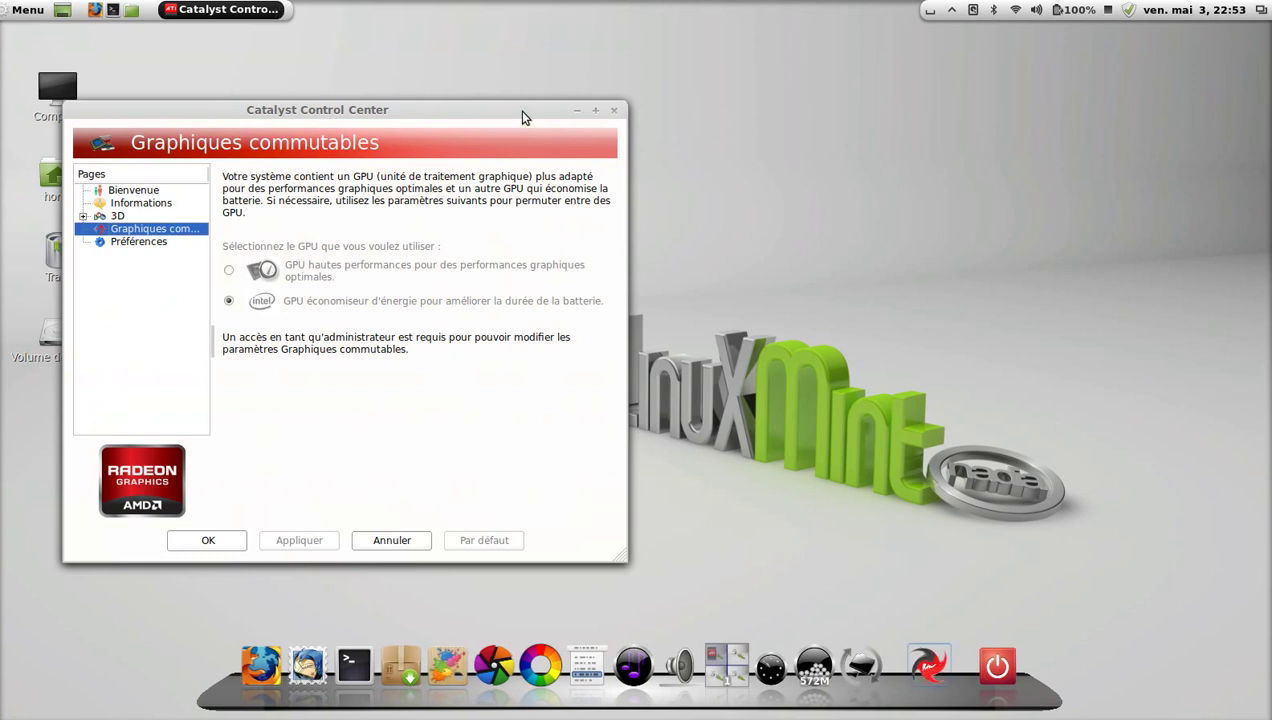
left_click_drag(521, 117, 713, 94)
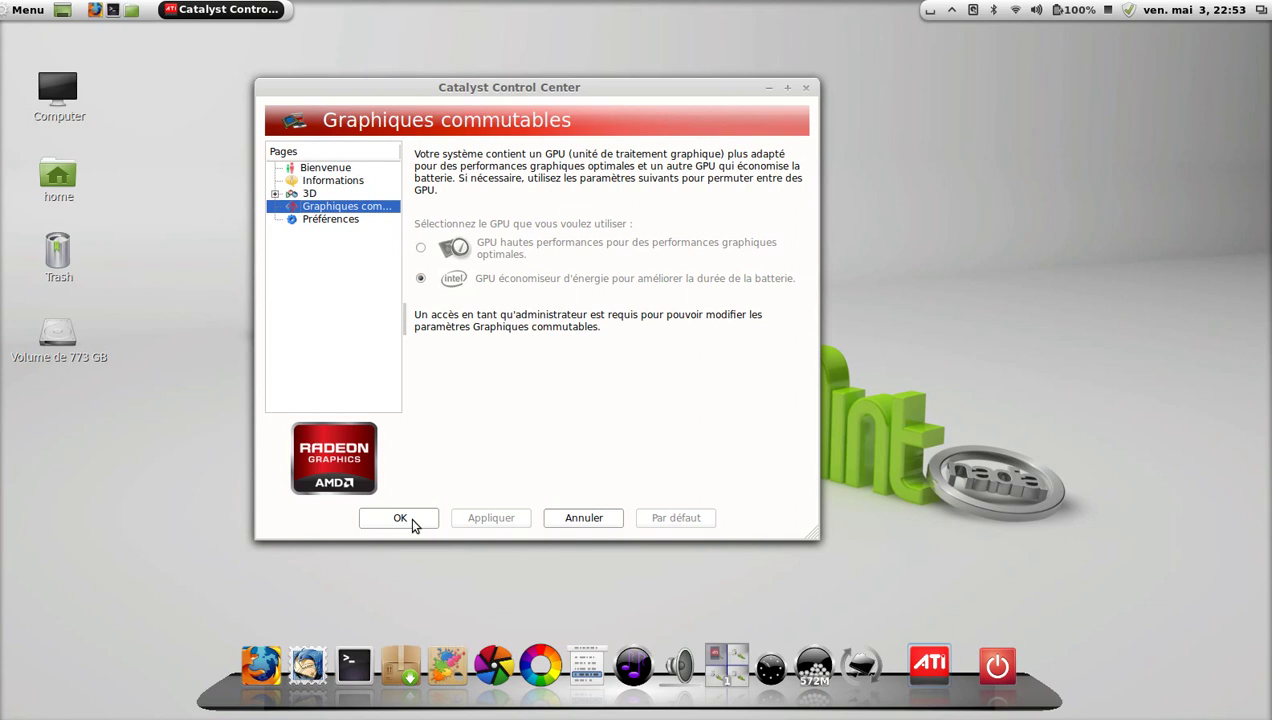
left_click(412, 522)
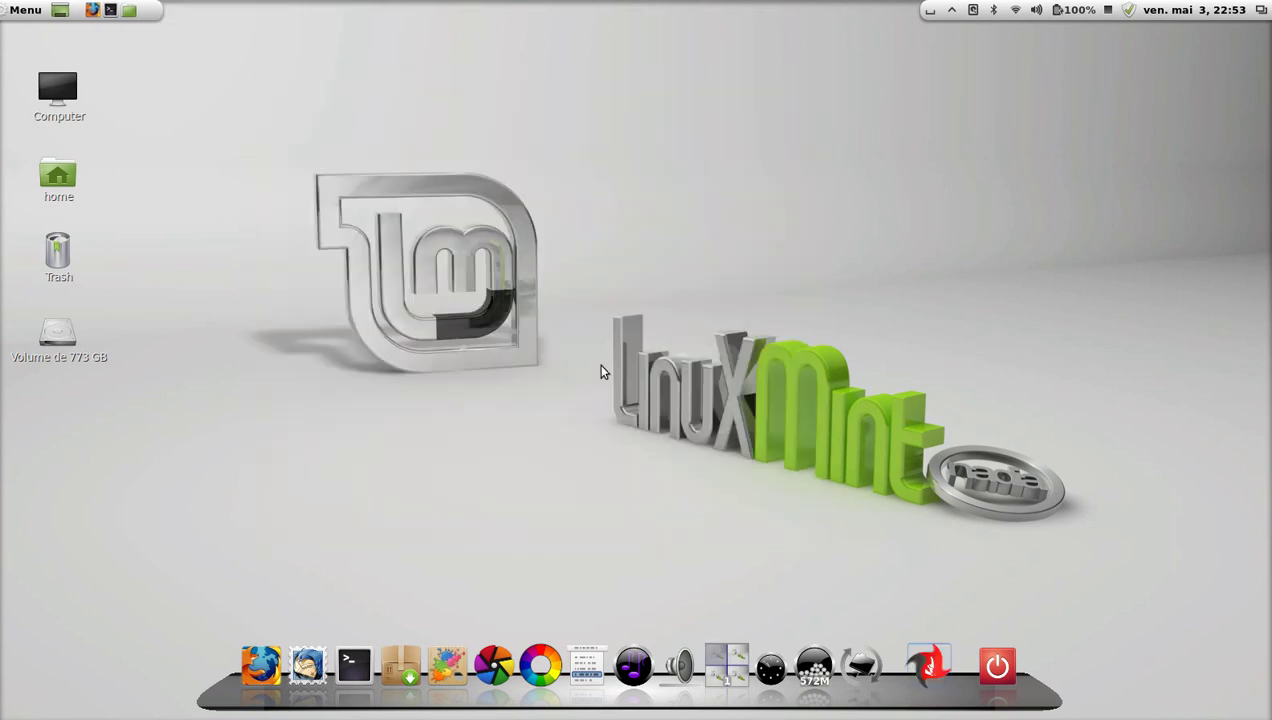